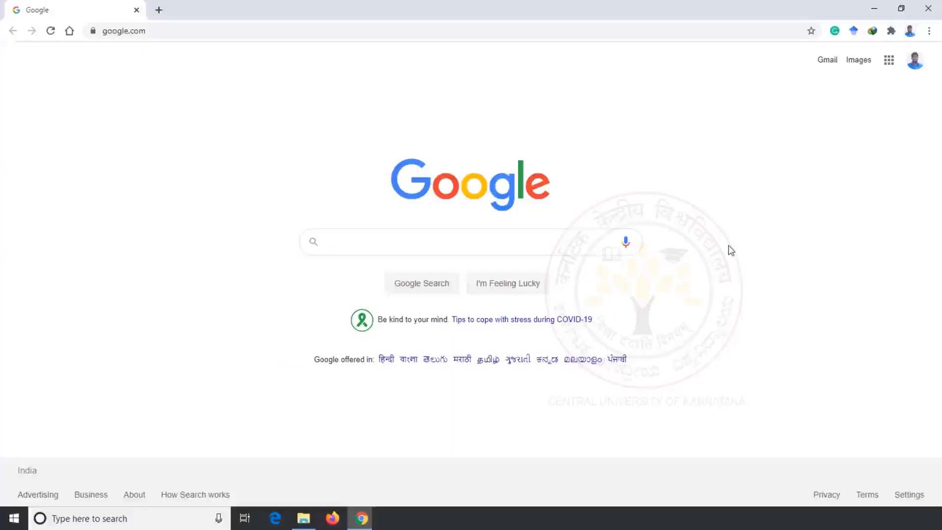
# Search Google for "free shapefile download" and open Geofabrik's free download server from its Shapefiles page
pyautogui.write('free sha')
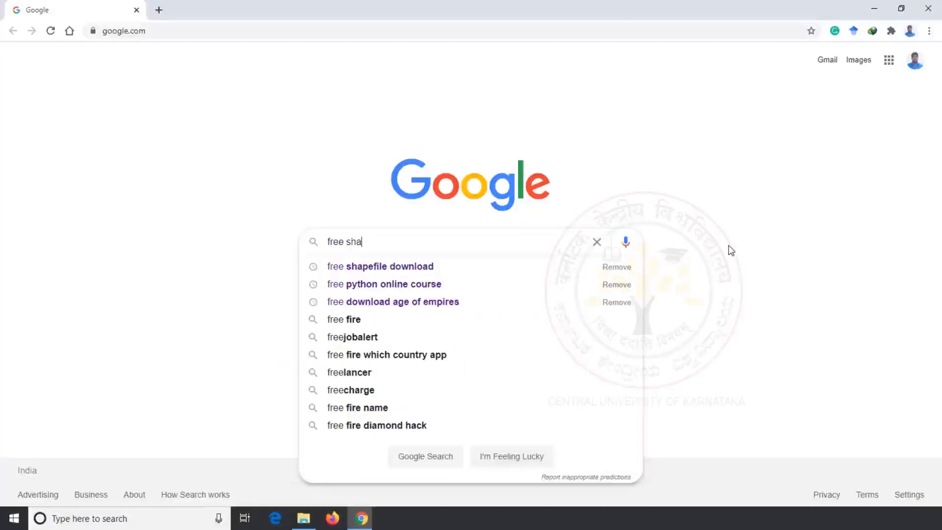
pyautogui.press('Down')
pyautogui.press('Return')
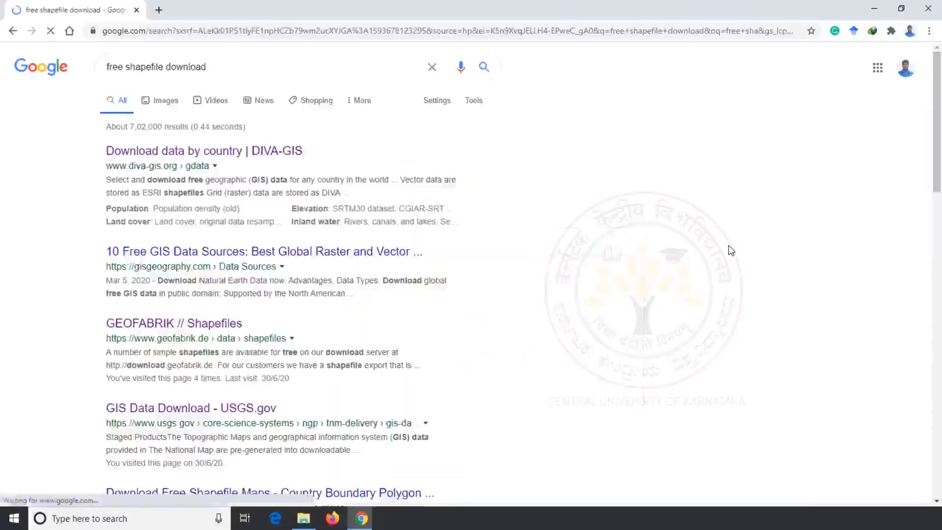
pyautogui.click(222, 328)
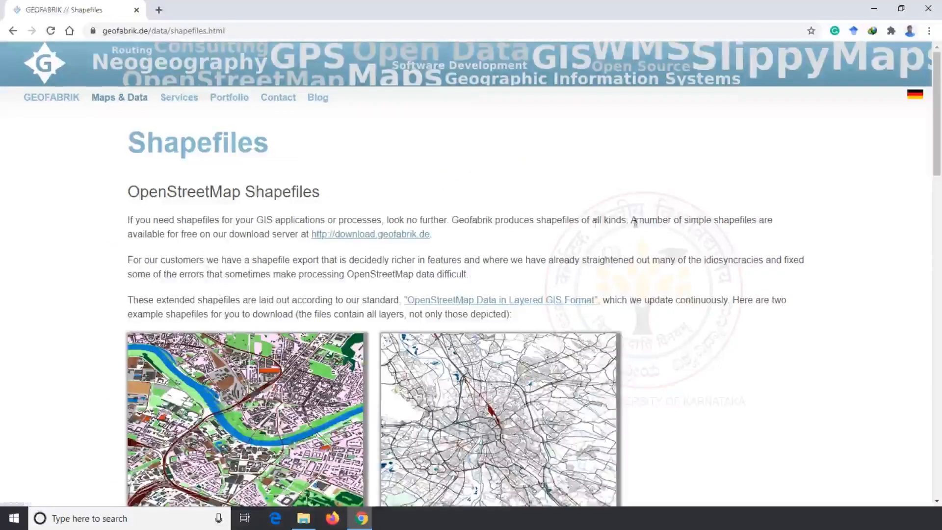
pyautogui.moveTo(631, 219); pyautogui.dragTo(298, 237)
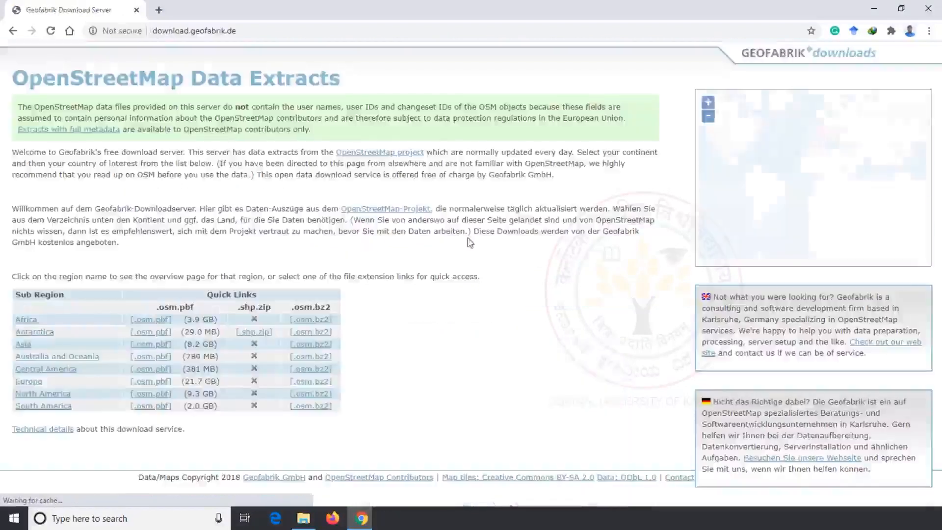
# Open the Asia region on the Geofabrik download page and download the .shp.zip extract for Sri Lanka
pyautogui.click(29, 348)
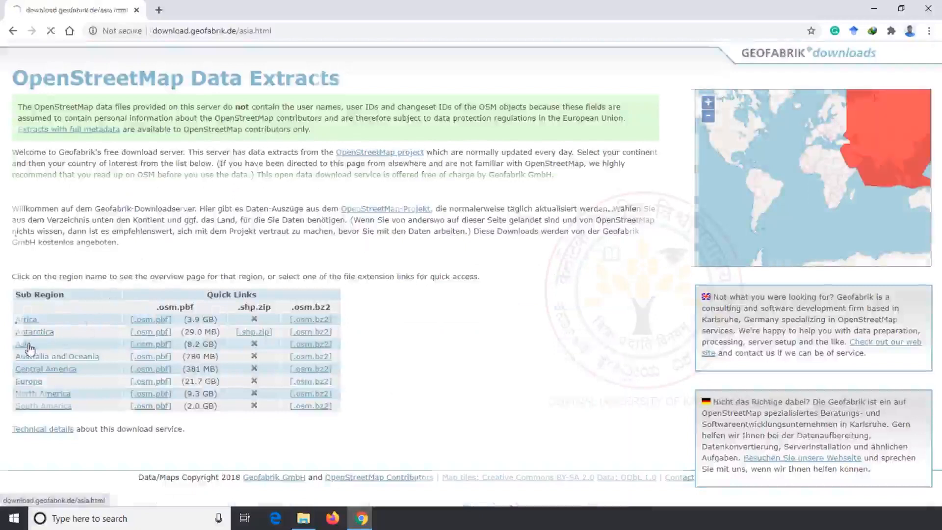
pyautogui.scroll(-2, 366, 329)
pyautogui.scroll(-5, 367, 329)
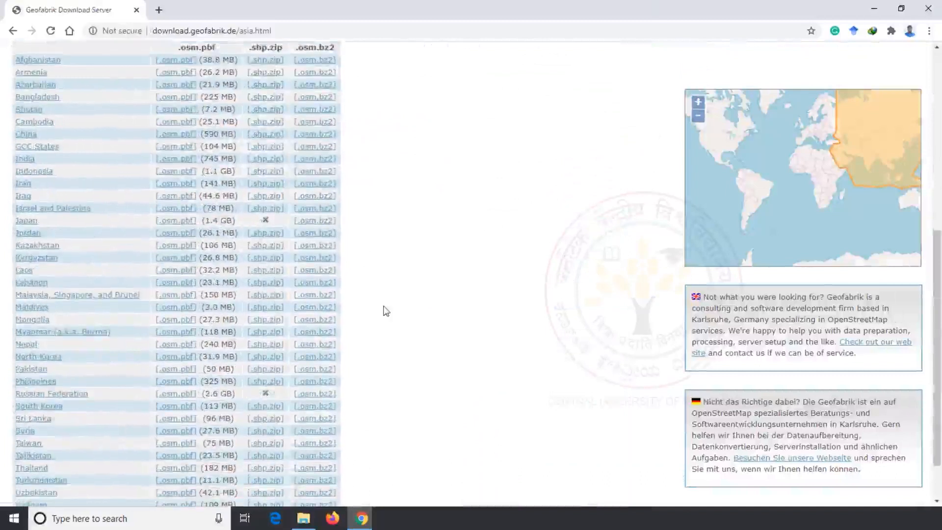
pyautogui.scroll(-1, 380, 309)
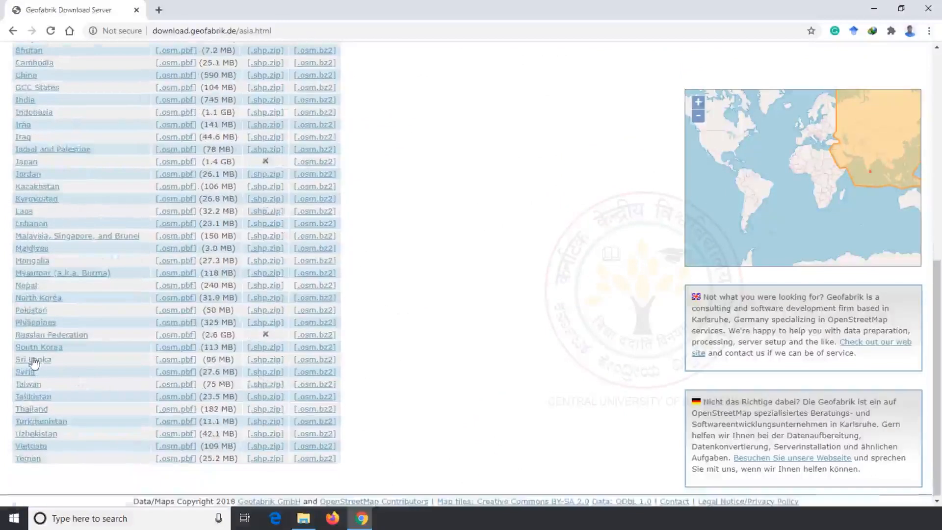
pyautogui.click(257, 365)
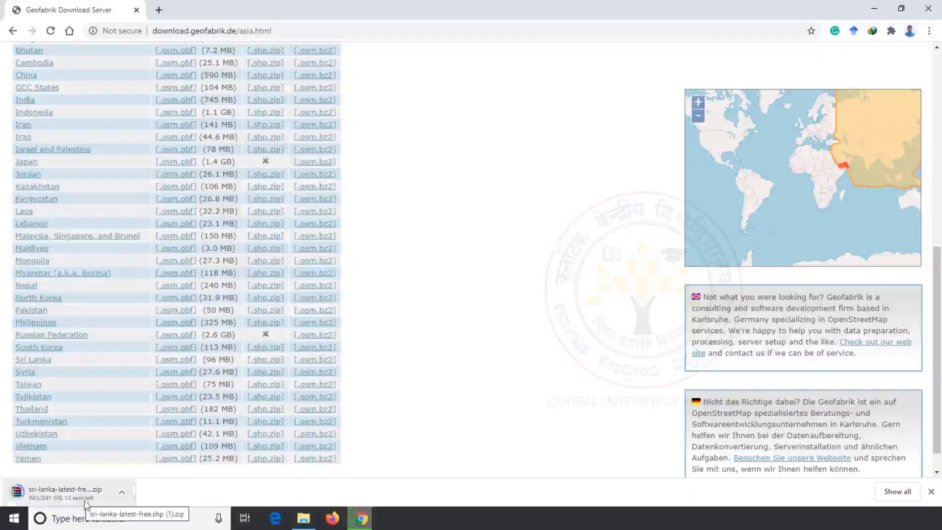
# Show the downloaded sri-lanka-latest-free.shp.zip in its folder, extract it into Downloads and look through the extracted files
pyautogui.click(123, 493)
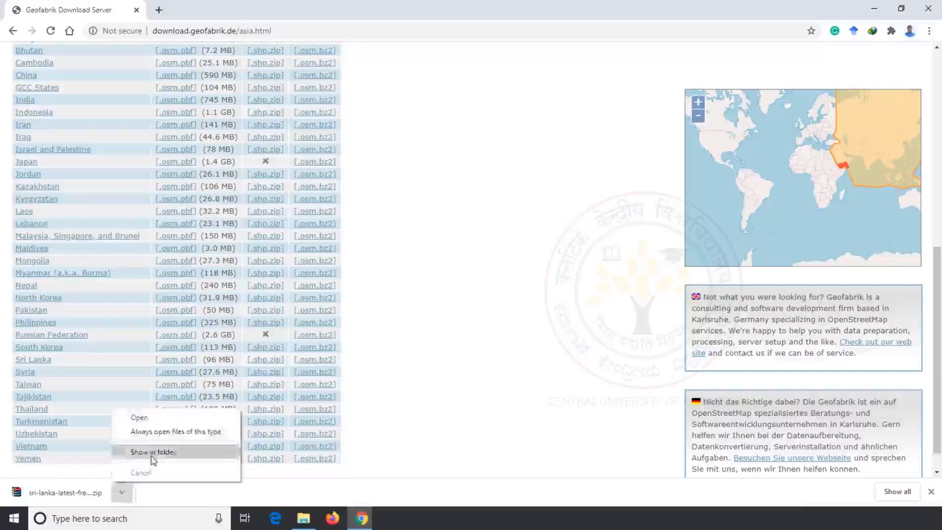
pyautogui.click(147, 449)
pyautogui.rightClick(259, 128)
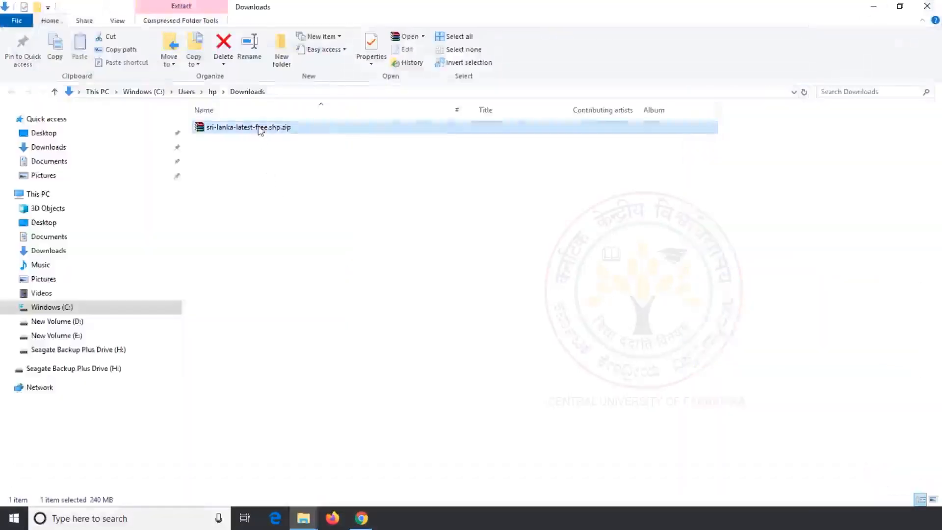
pyautogui.click(300, 188)
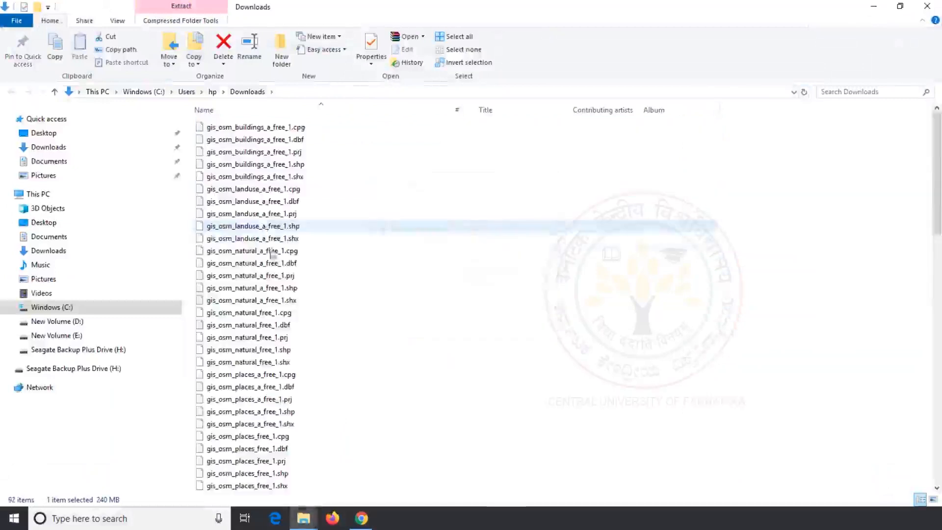
pyautogui.scroll(-4, 267, 245)
pyautogui.scroll(4, 270, 255)
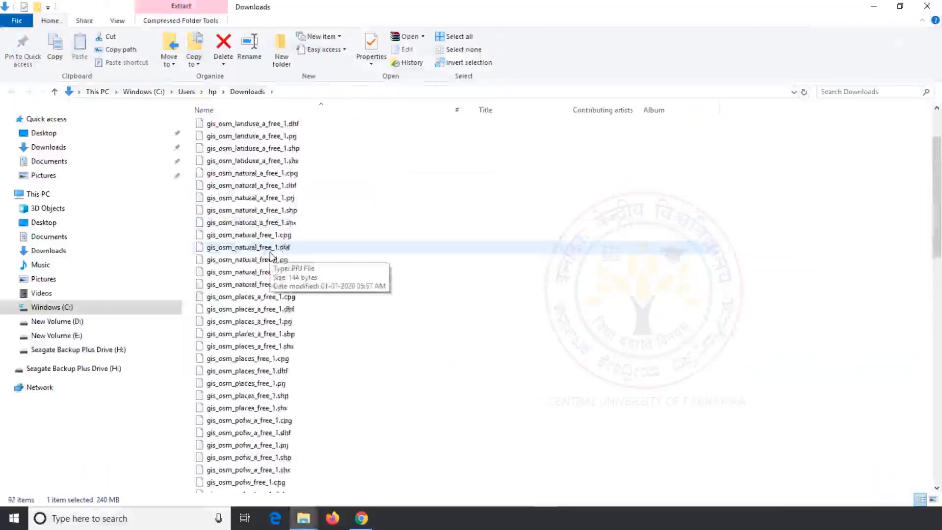
pyautogui.scroll(-12, 260, 231)
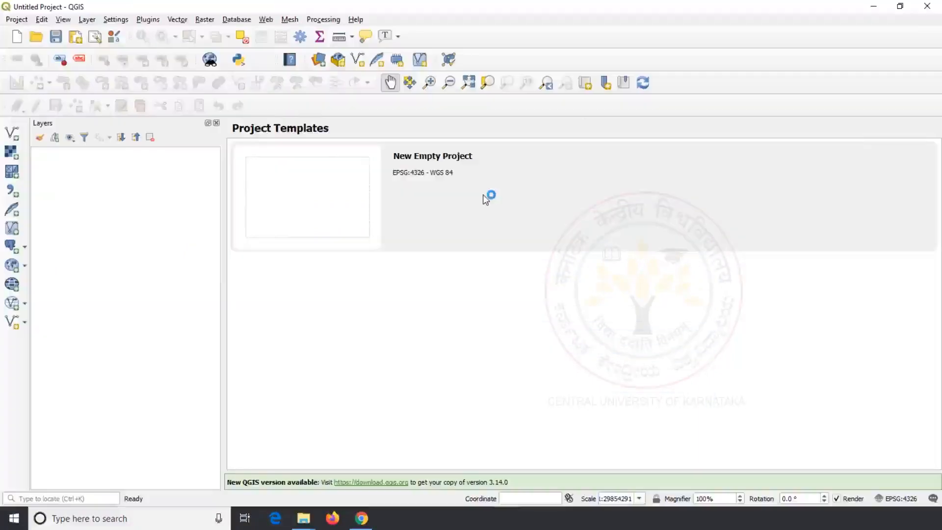
# Switch to QGIS, start a new project and browse to the Downloads folder for a vector dataset
pyautogui.click(16, 20)
pyautogui.click(27, 32)
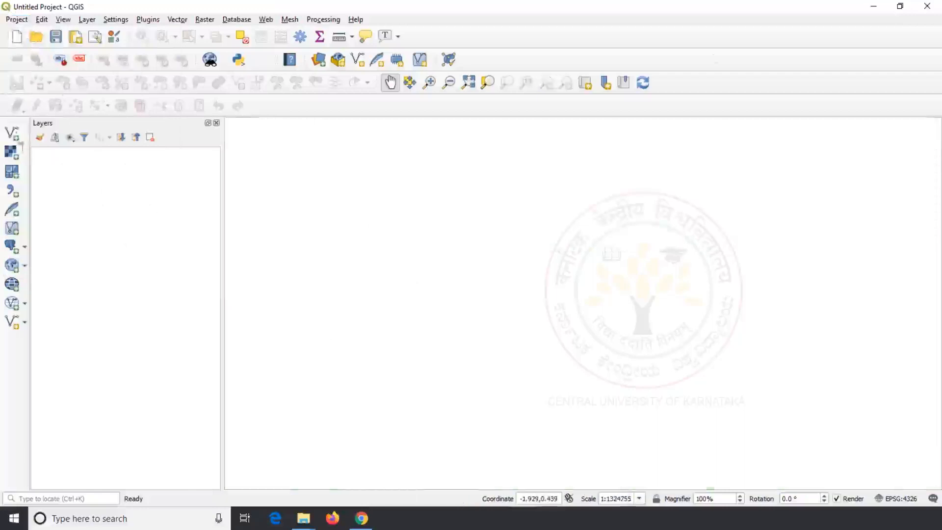
pyautogui.hotkey('ctrl', 'shift', 'v')
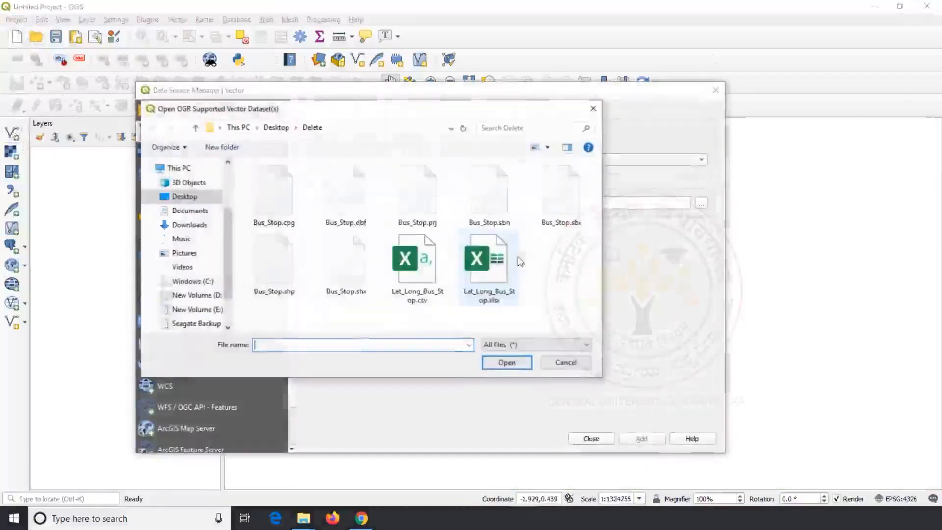
pyautogui.click(189, 224)
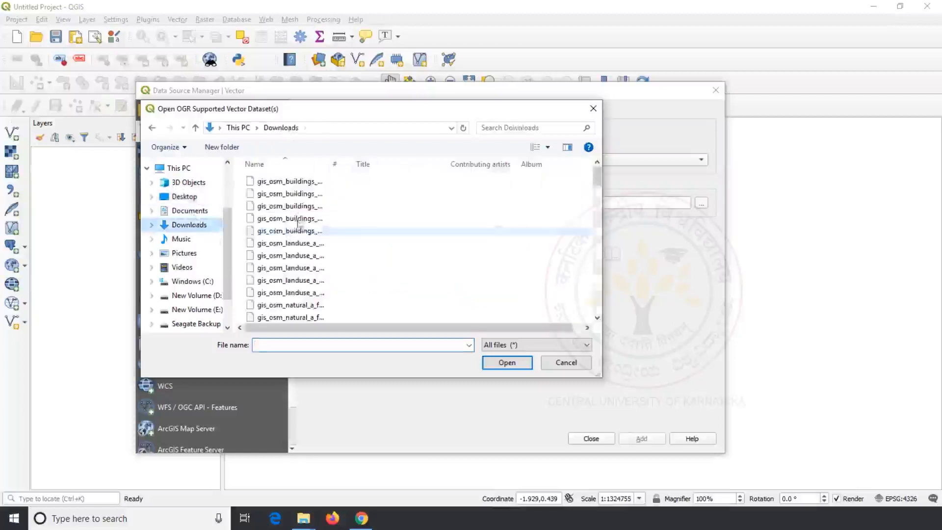
# Widen the file name column in the dataset browser and restrict the listing to ESRI Shapefiles (*.shp *.SHP)
pyautogui.moveTo(424, 109); pyautogui.dragTo(412, 77)
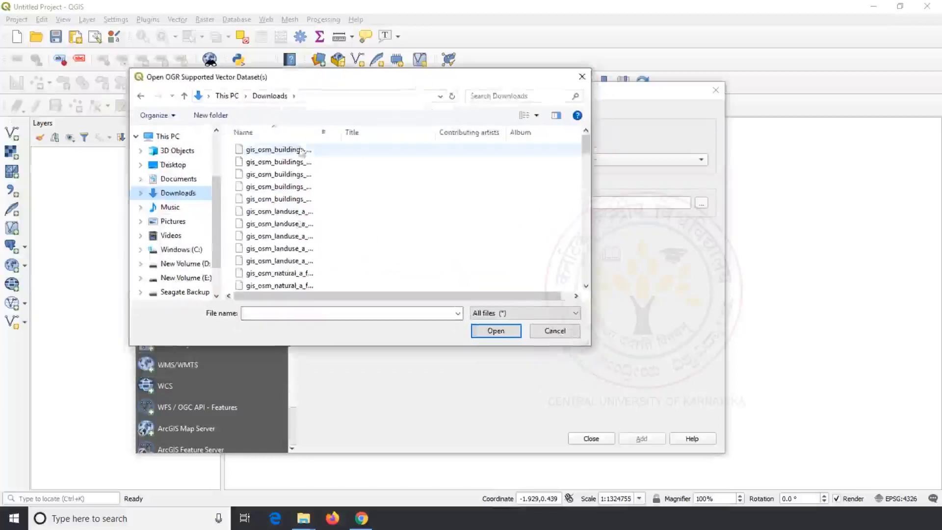
pyautogui.moveTo(319, 133); pyautogui.dragTo(443, 135)
pyautogui.scroll(-8, 394, 210)
pyautogui.scroll(-15, 394, 212)
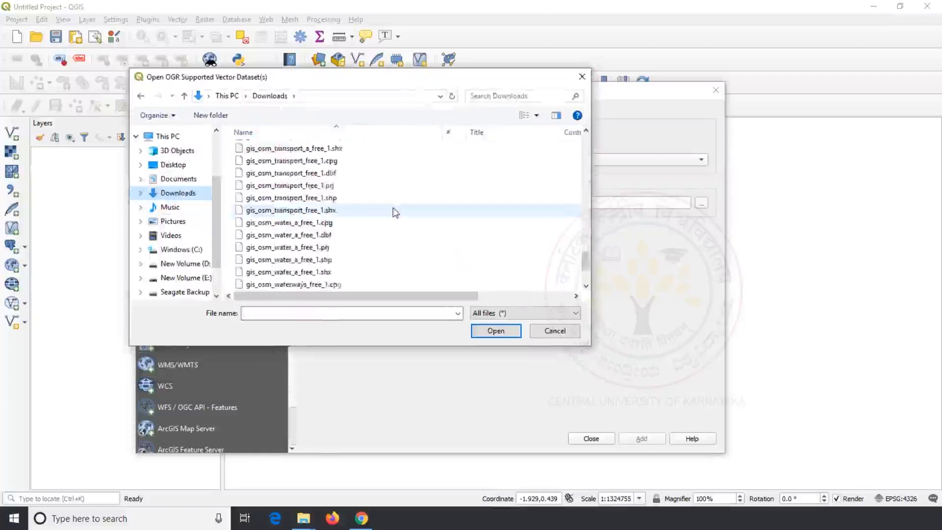
pyautogui.scroll(12, 394, 212)
pyautogui.scroll(5, 395, 212)
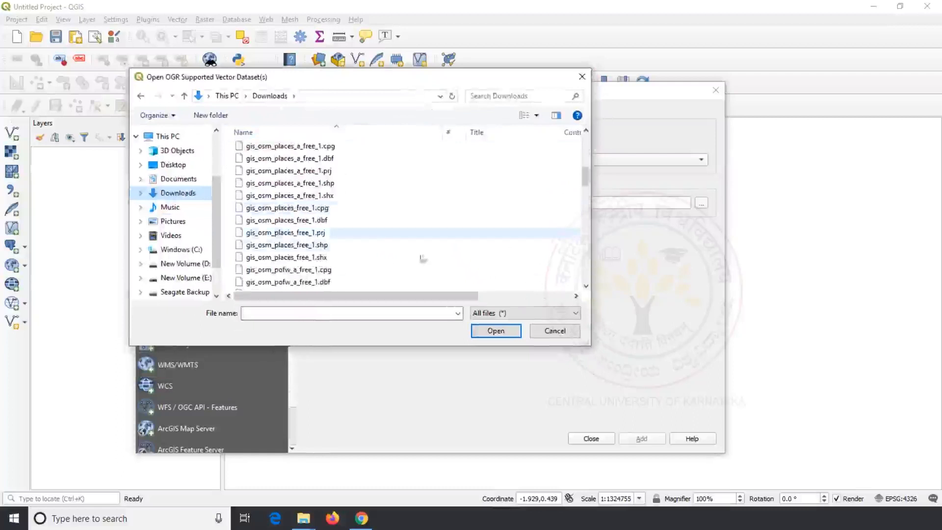
pyautogui.click(498, 312)
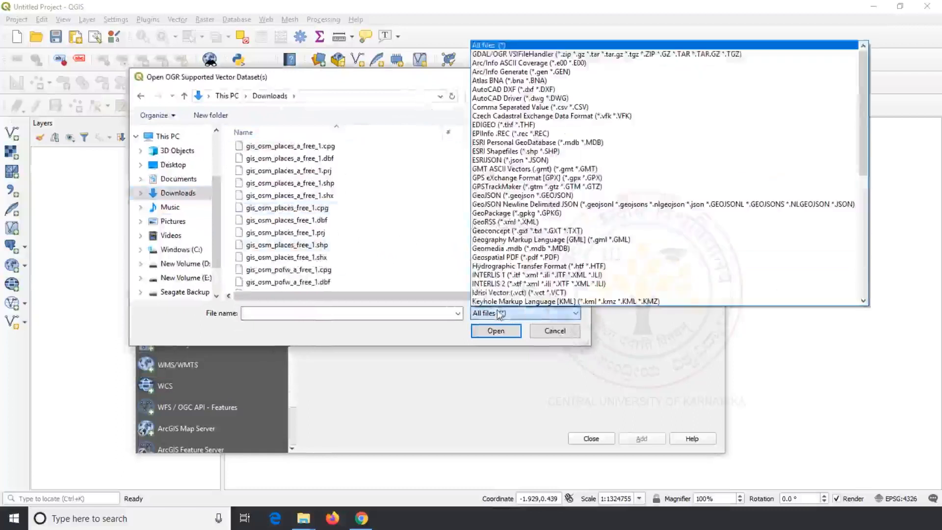
pyautogui.click(513, 151)
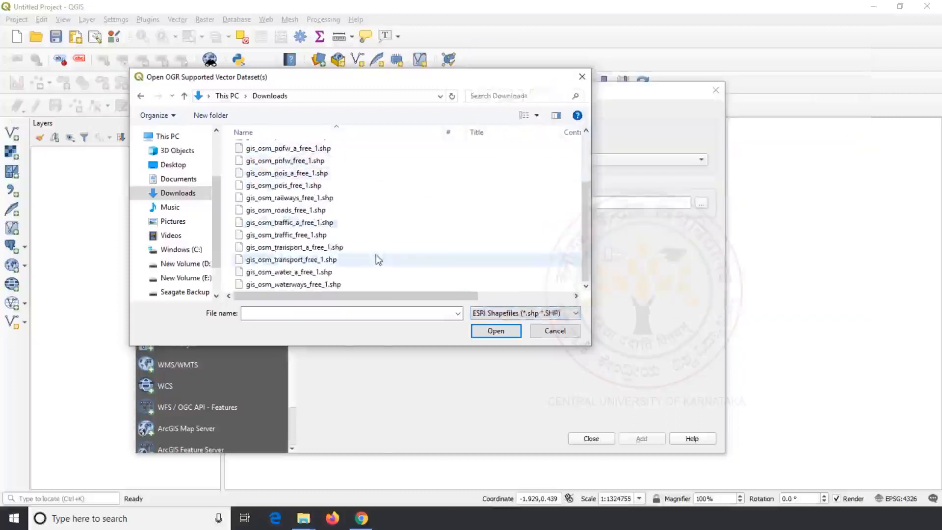
# Add gis_osm_pois_a_free_1.shp to the project as a vector layer and centre it in the map
pyautogui.scroll(2, 395, 247)
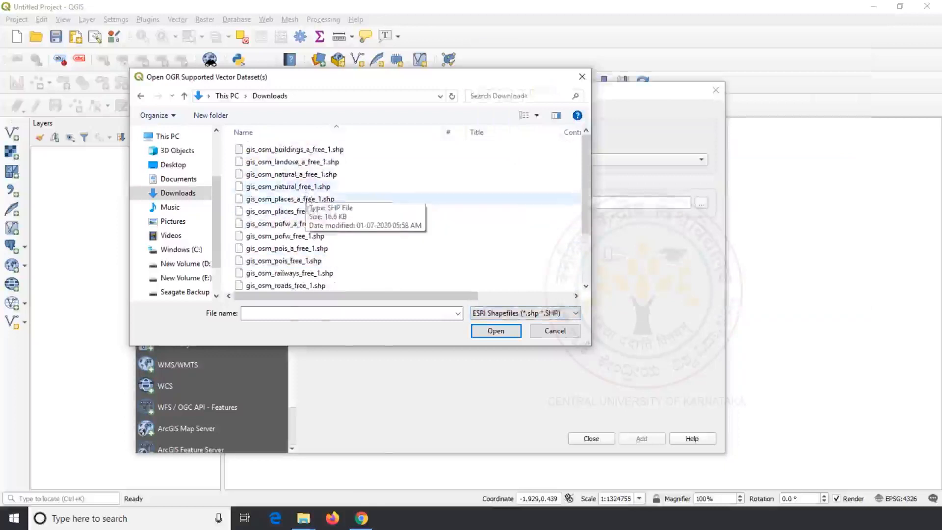
pyautogui.click(309, 249)
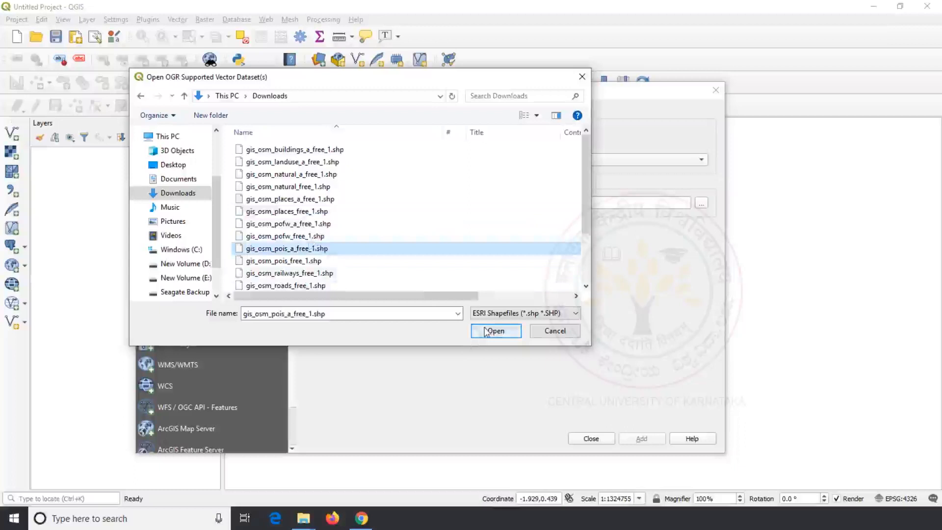
pyautogui.click(492, 331)
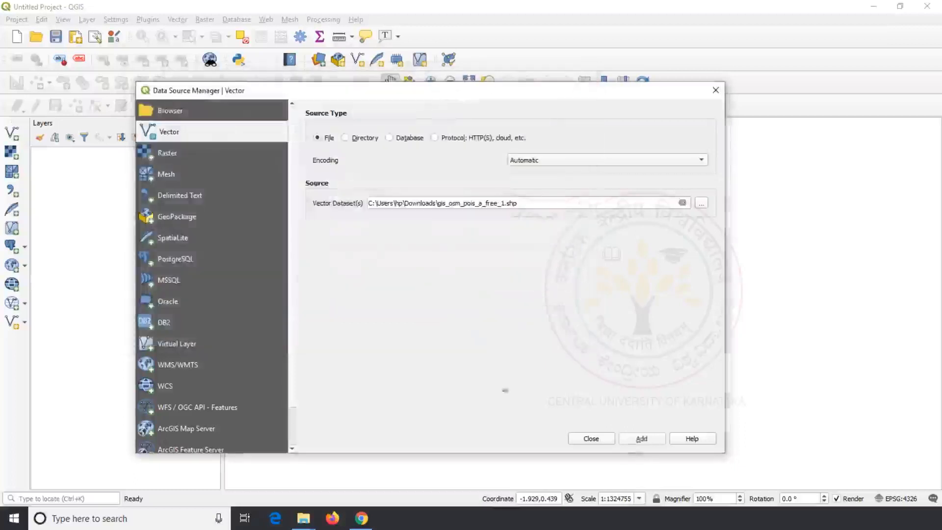
pyautogui.click(636, 440)
pyautogui.click(590, 438)
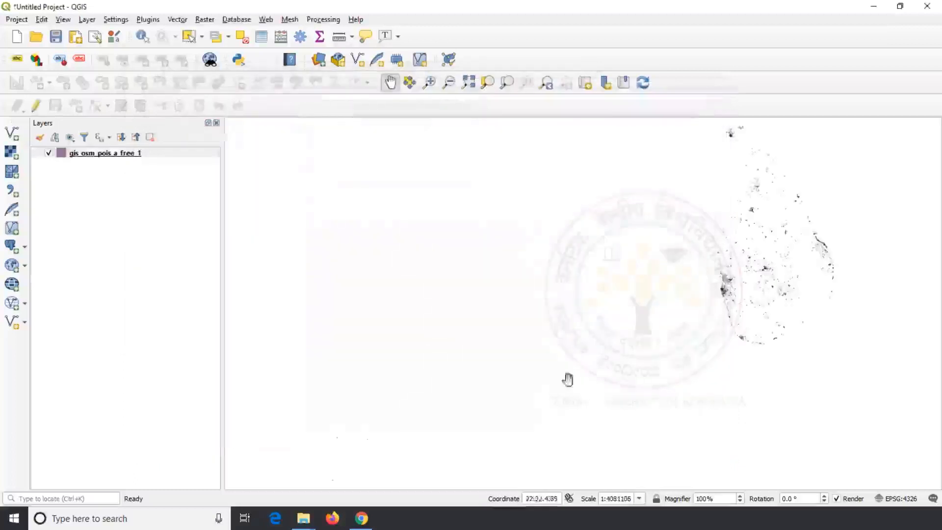
pyautogui.moveTo(713, 279); pyautogui.dragTo(545, 337)
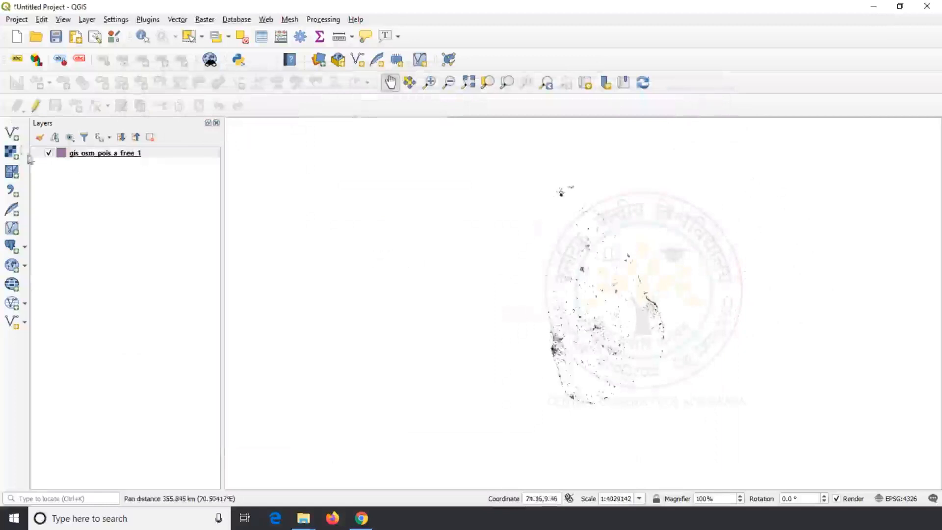
# Add LKA_adm2.shp from the LKA_adm folder on the Desktop as a second vector layer
pyautogui.click(12, 133)
pyautogui.click(701, 203)
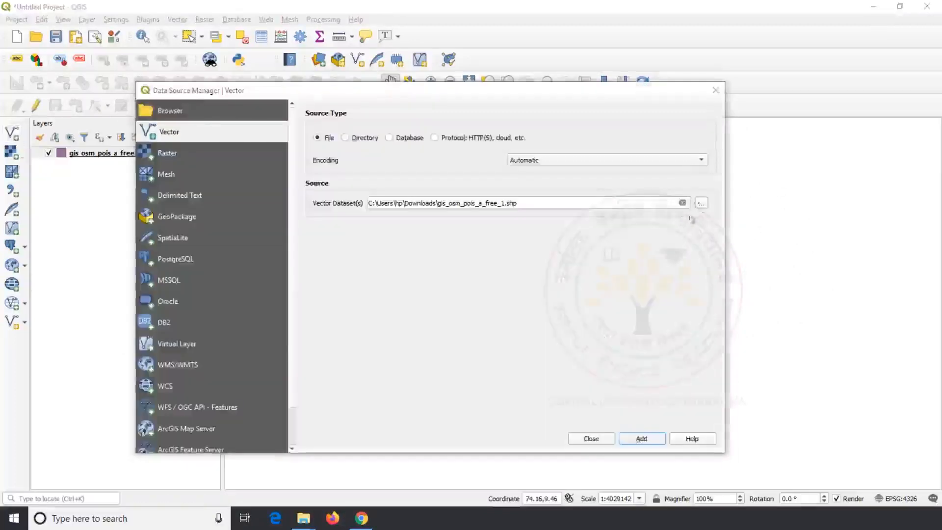
pyautogui.click(172, 165)
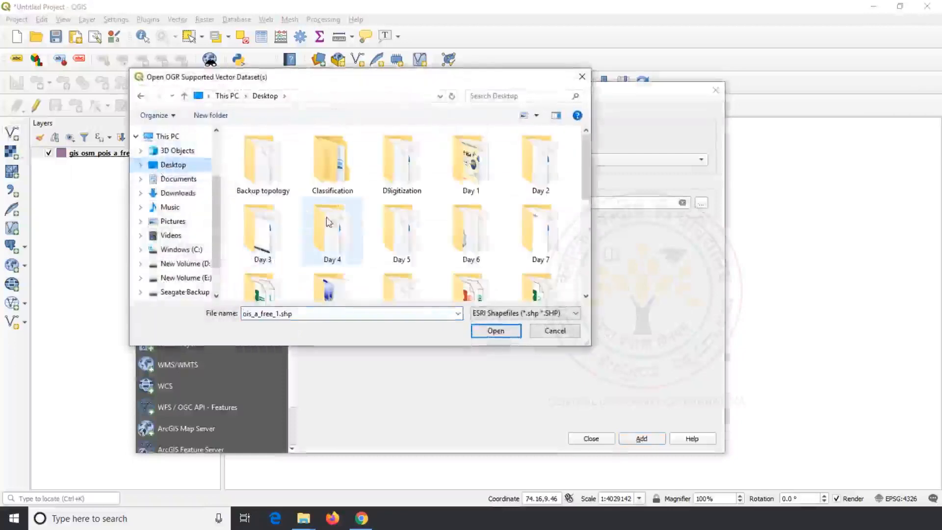
pyautogui.scroll(-5, 334, 226)
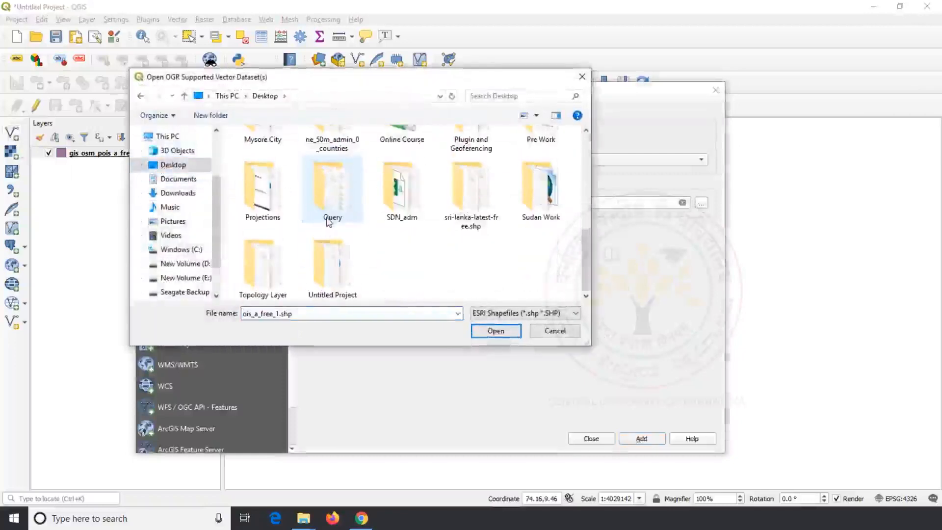
pyautogui.scroll(3, 328, 223)
pyautogui.doubleClick(539, 172)
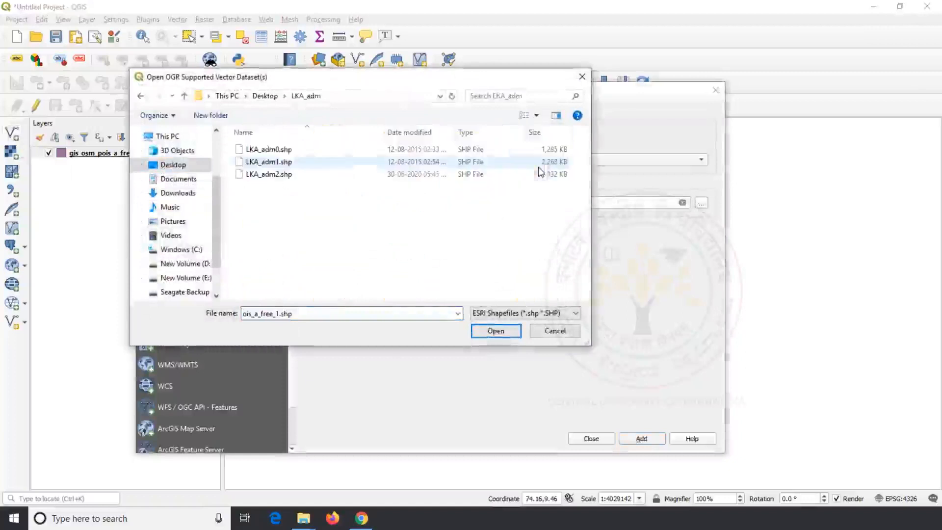
pyautogui.click(348, 175)
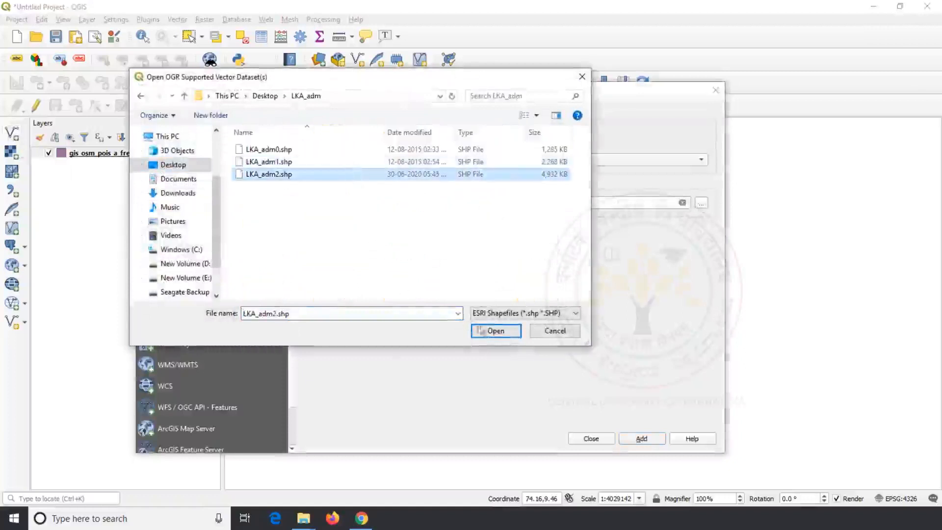
pyautogui.click(490, 331)
pyautogui.click(638, 438)
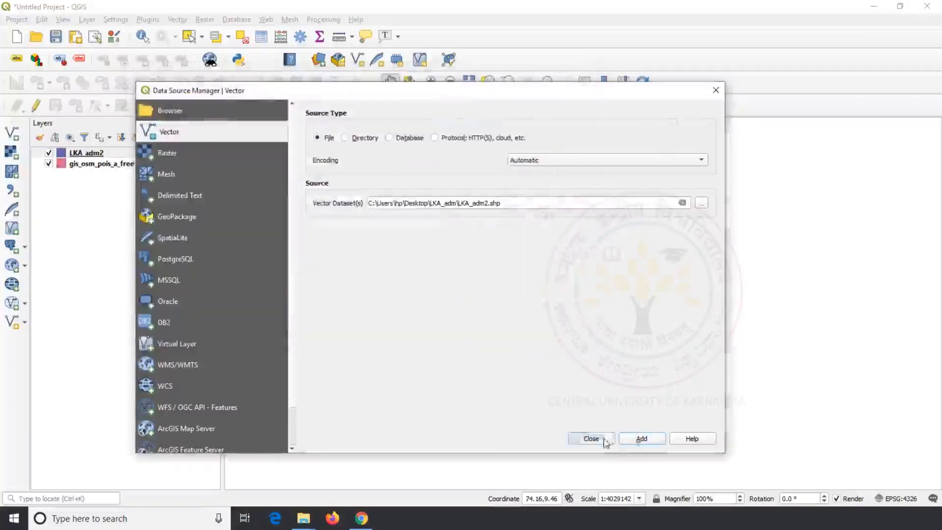
pyautogui.click(605, 439)
# Place the LKA_adm2 layer beneath gis_osm_pois_a_free_1 and view the central and southern part of Sri Lanka enlarged
pyautogui.moveTo(89, 153); pyautogui.dragTo(98, 184)
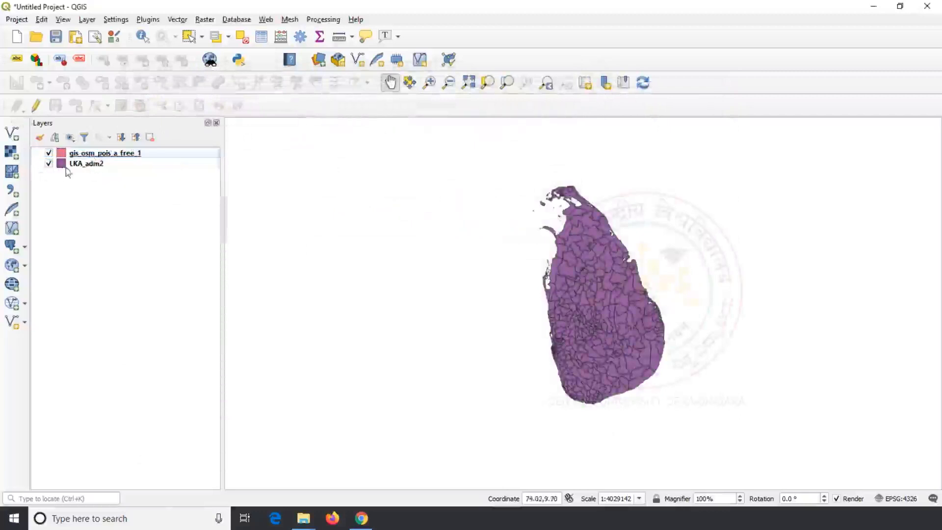
pyautogui.click(74, 165)
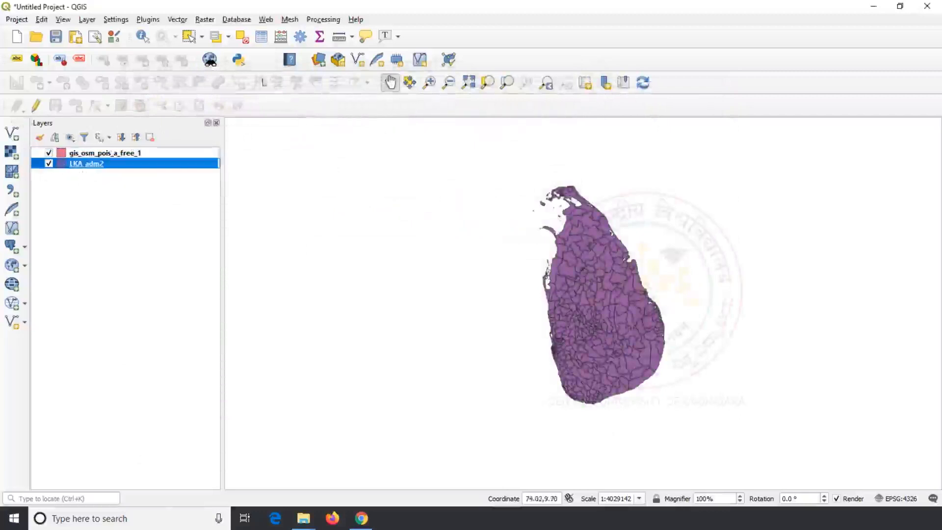
pyautogui.click(430, 82)
pyautogui.moveTo(540, 275); pyautogui.dragTo(664, 371)
# Label the LKA_adm2 layer with single labels taken from the NAME_2 field
pyautogui.rightClick(84, 166)
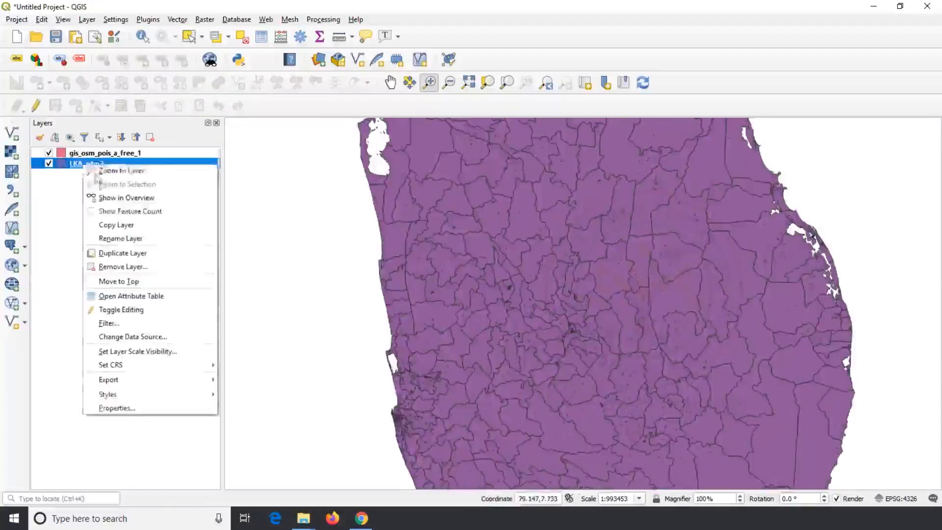
pyautogui.click(145, 408)
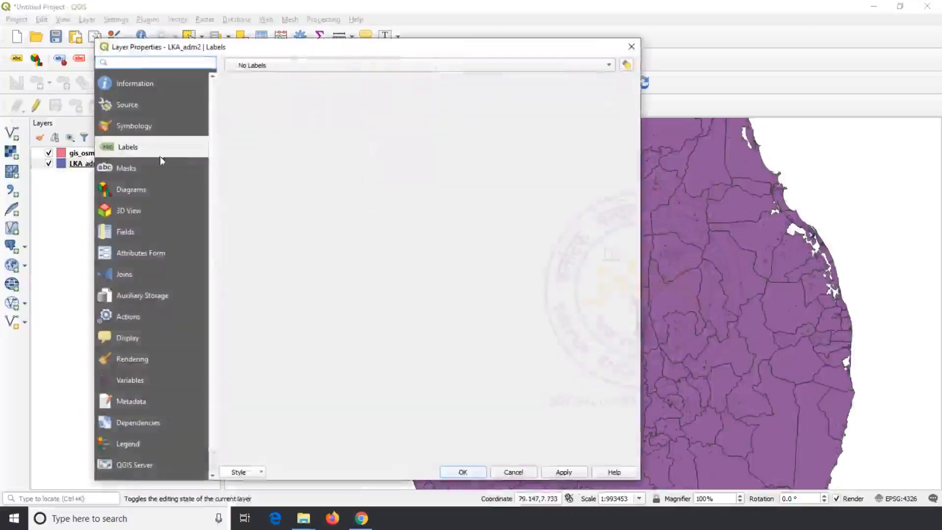
pyautogui.click(461, 65)
pyautogui.click(459, 68)
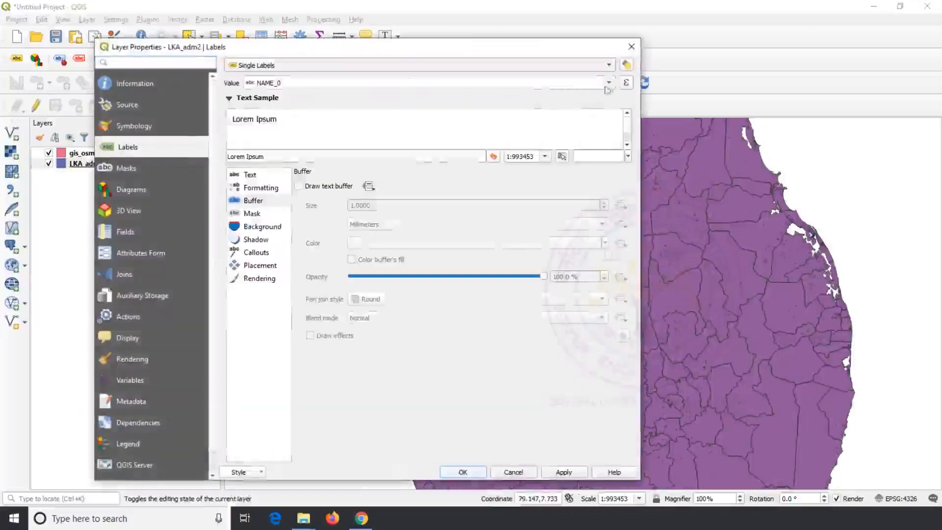
pyautogui.click(608, 83)
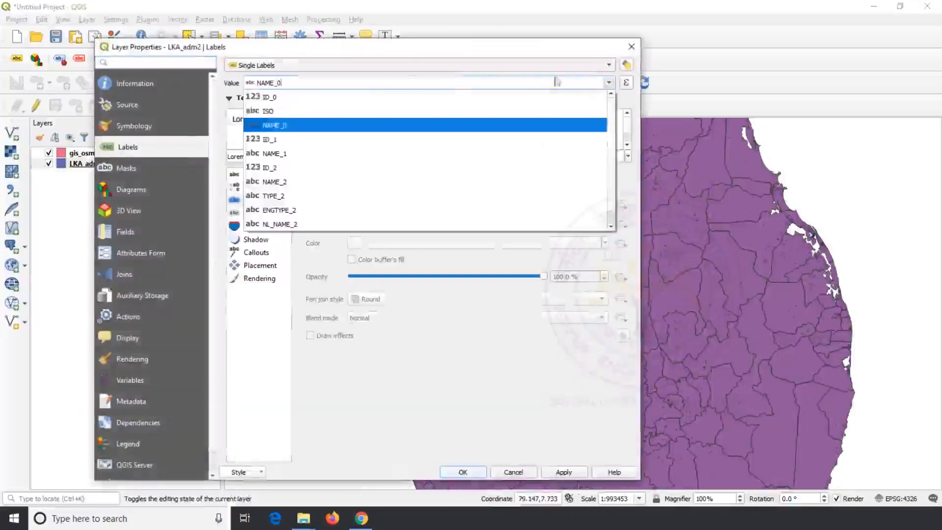
pyautogui.click(316, 182)
pyautogui.click(461, 471)
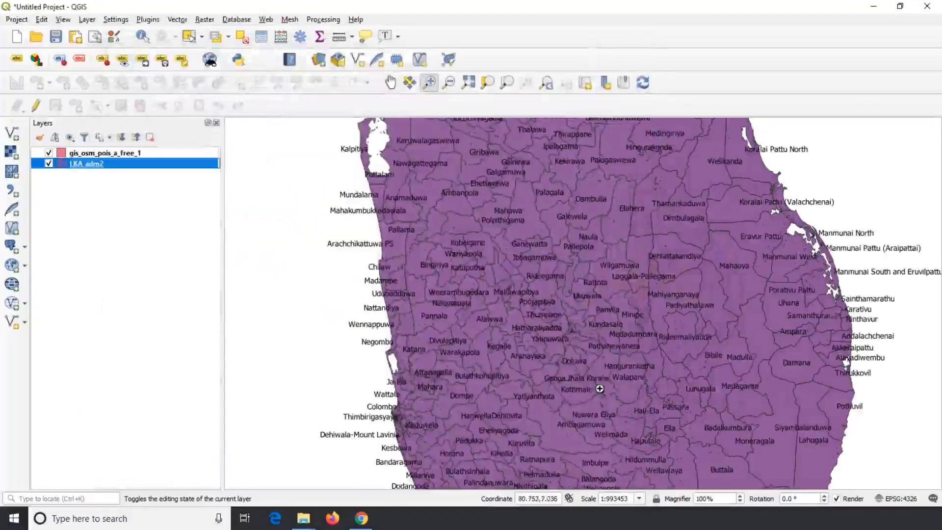
# Select the two adjoining divisions K.F.G. & G. Korale and Kundasale together in the LKA_adm2 layer
pyautogui.moveTo(471, 196); pyautogui.dragTo(733, 475)
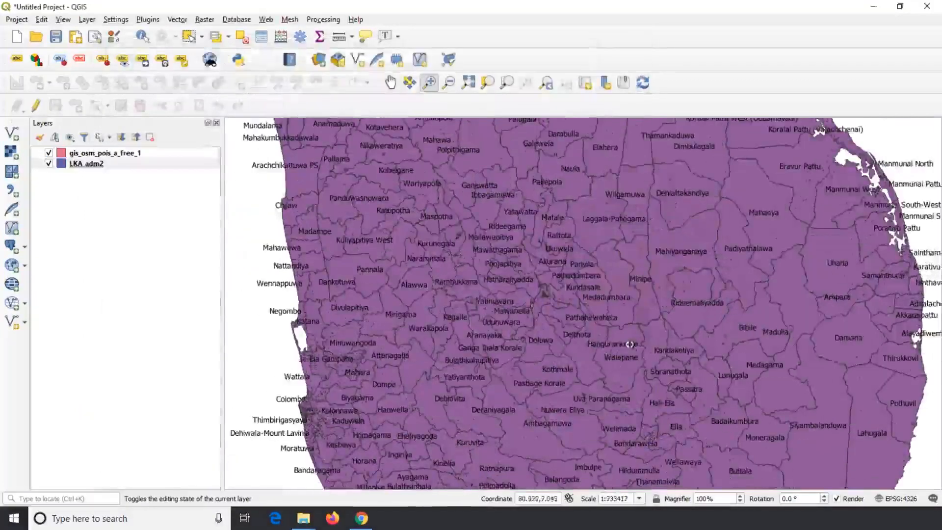
pyautogui.moveTo(456, 226); pyautogui.dragTo(652, 362)
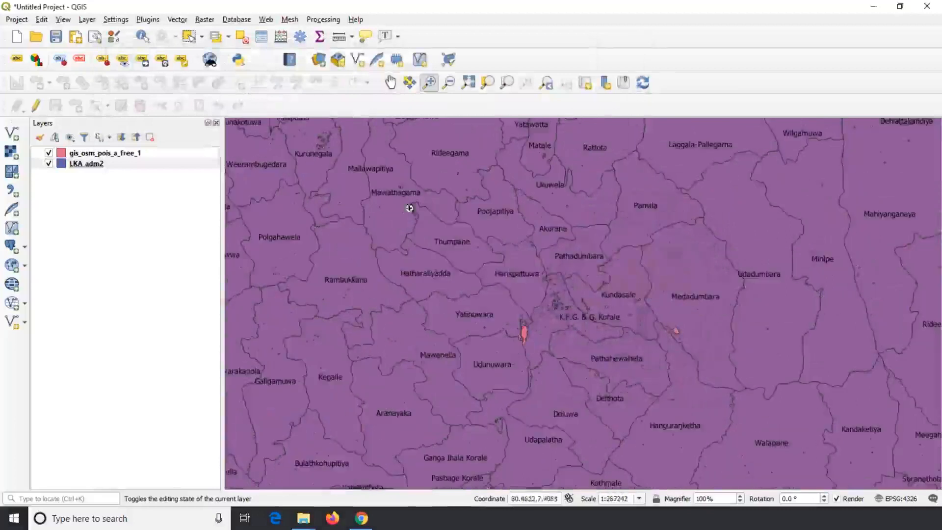
pyautogui.moveTo(410, 208); pyautogui.dragTo(699, 365)
pyautogui.click(52, 161)
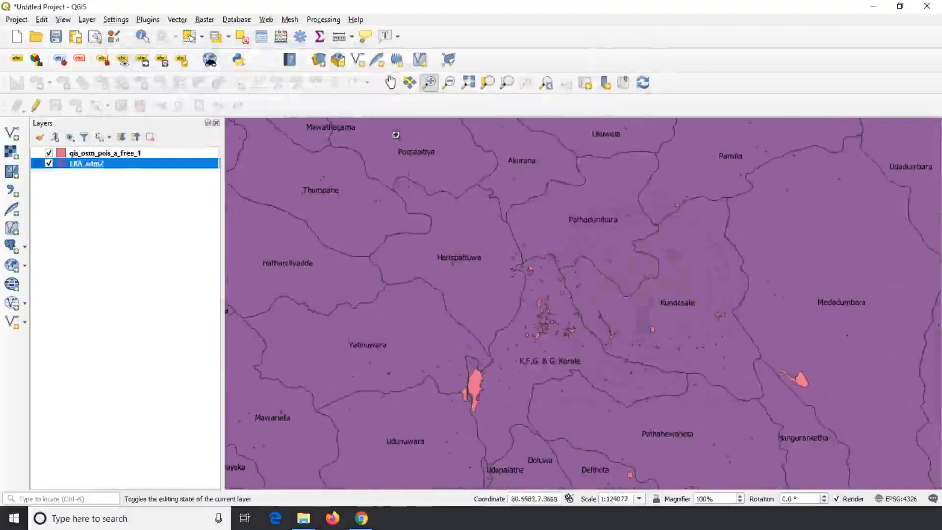
pyautogui.moveTo(377, 138); pyautogui.dragTo(832, 440)
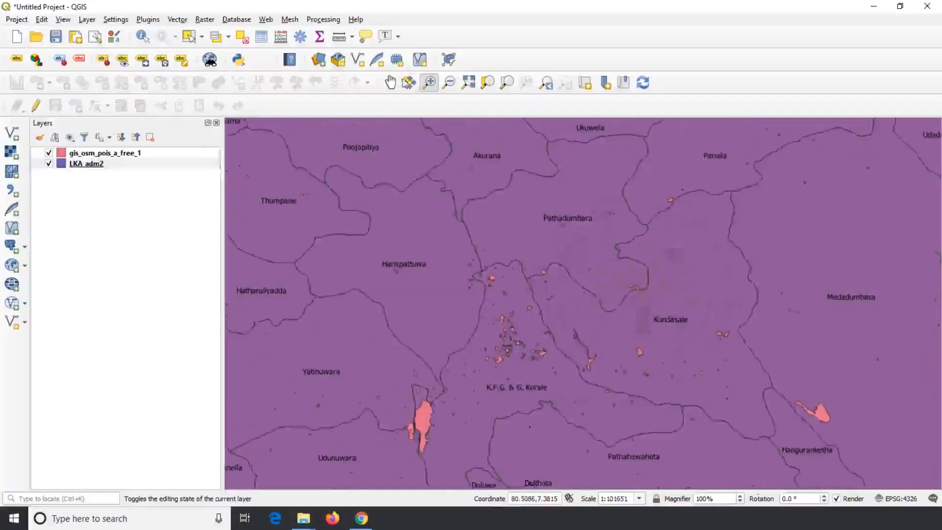
pyautogui.click(390, 82)
pyautogui.moveTo(671, 319); pyautogui.dragTo(625, 252)
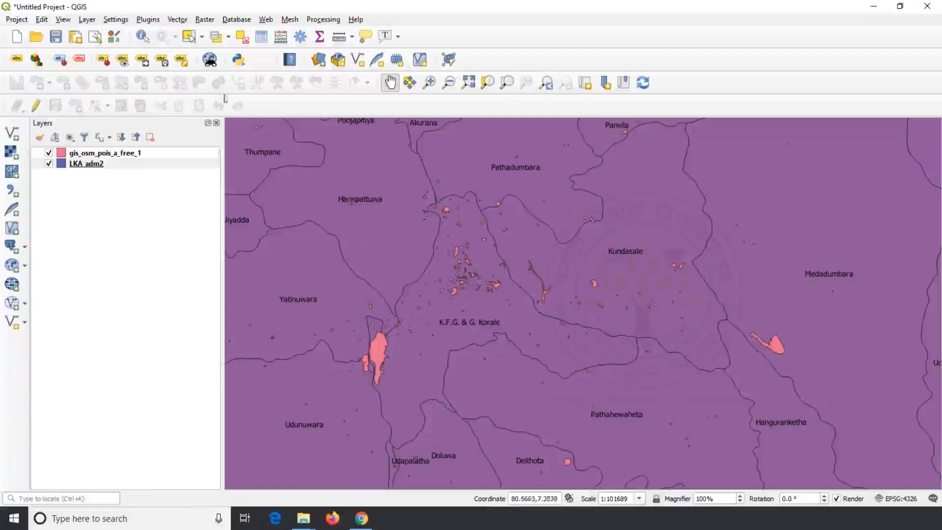
pyautogui.click(189, 39)
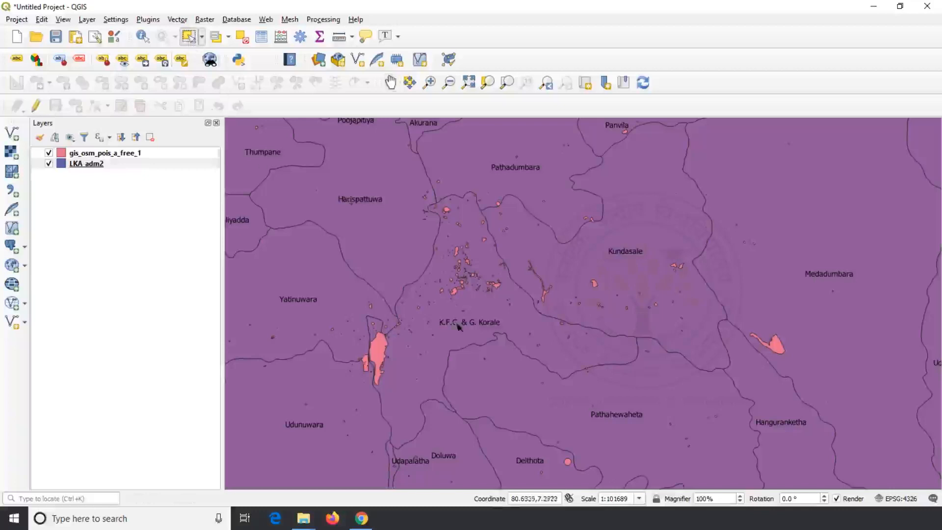
pyautogui.click(564, 341)
pyautogui.keyDown('shift'); pyautogui.click(624, 272); pyautogui.keyUp('shift')
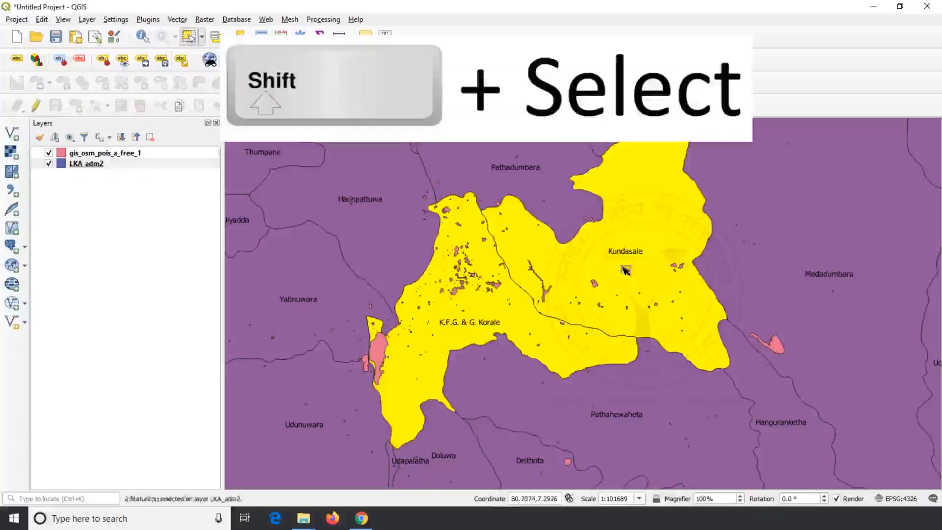
# Open the Extract by location algorithm from the Vector selection tools and place its dialog clear of the selected divisions
pyautogui.click(324, 20)
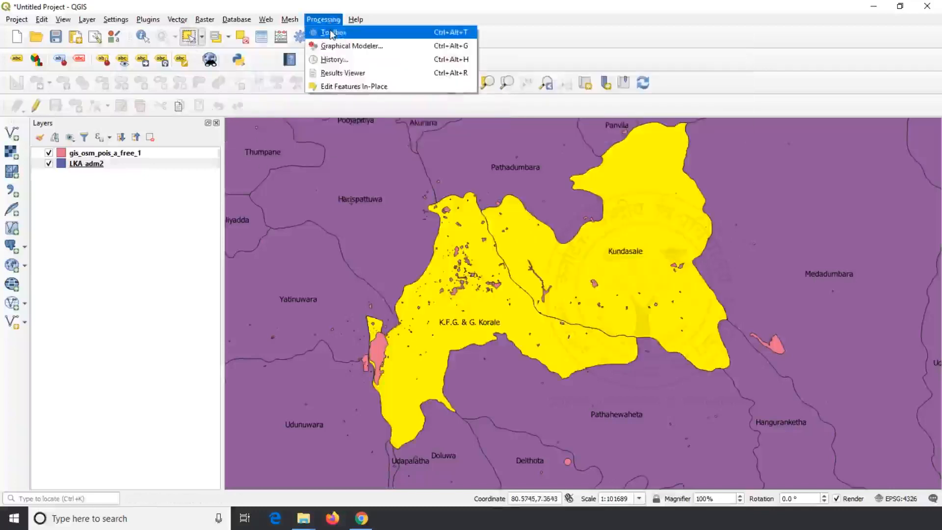
pyautogui.click(332, 33)
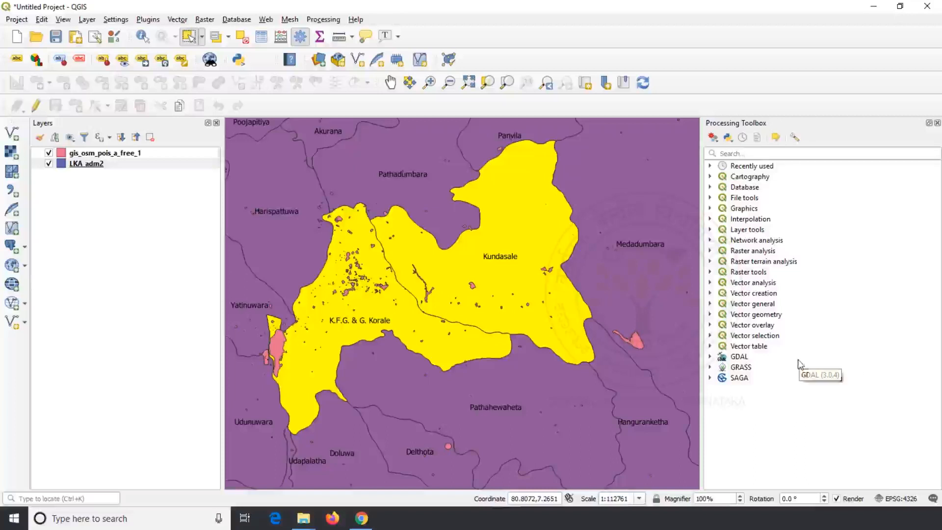
pyautogui.click(710, 336)
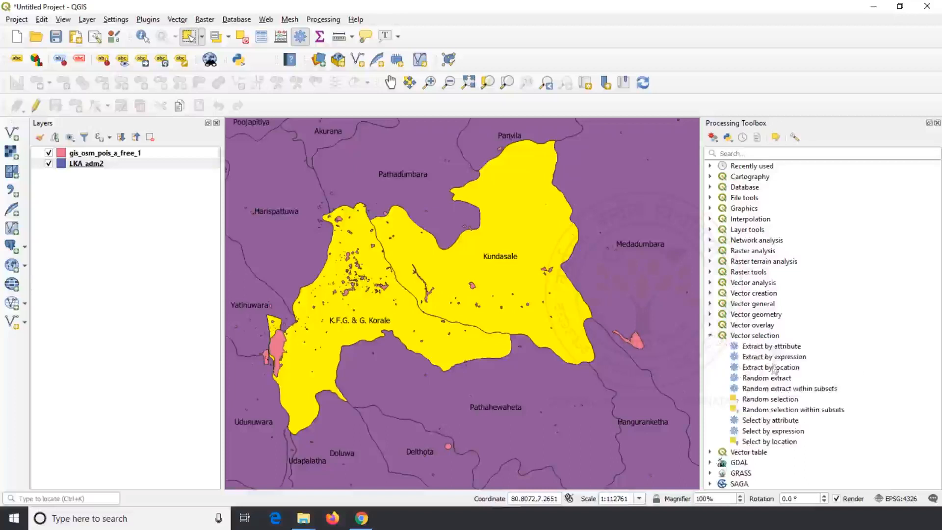
pyautogui.doubleClick(790, 367)
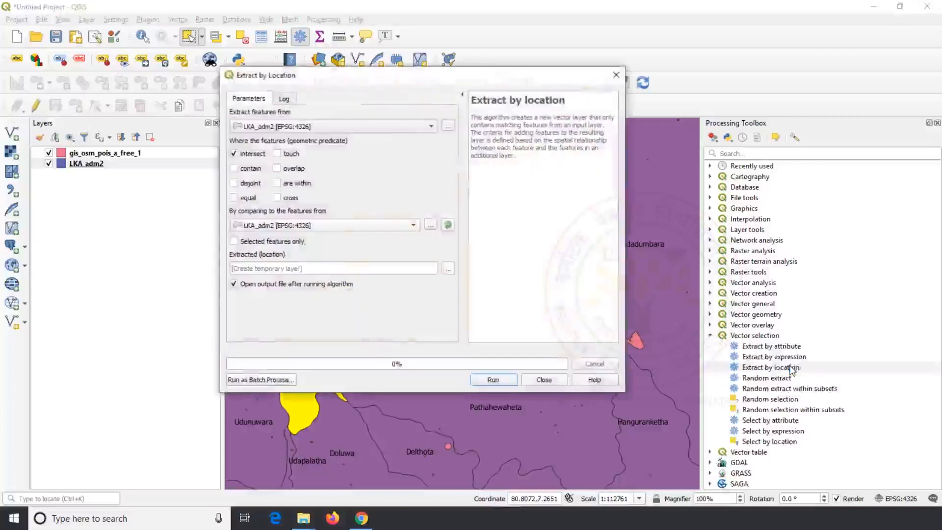
pyautogui.moveTo(642, 138); pyautogui.dragTo(765, 128)
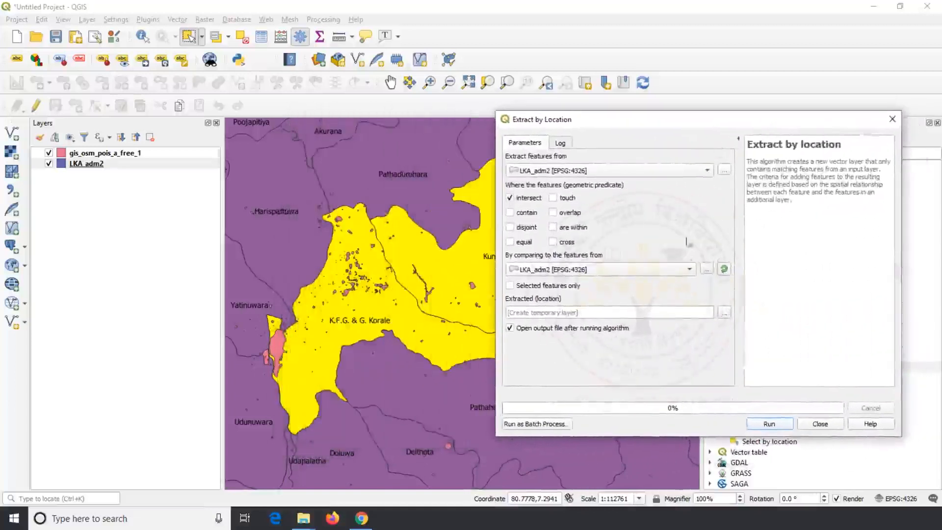
# Set the extraction to take features from gis_osm_pois_a_free_1 and compare them with only the selected features of LKA_adm2
pyautogui.click(707, 170)
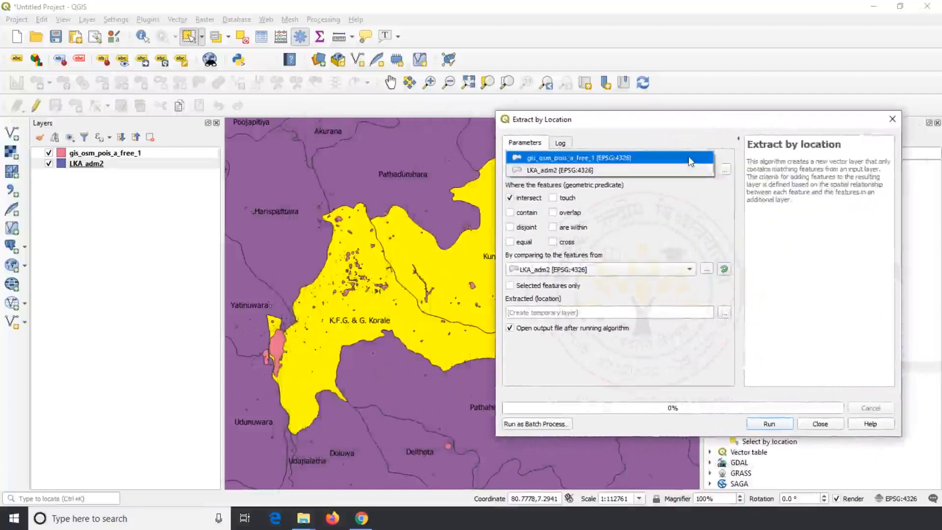
pyautogui.click(690, 159)
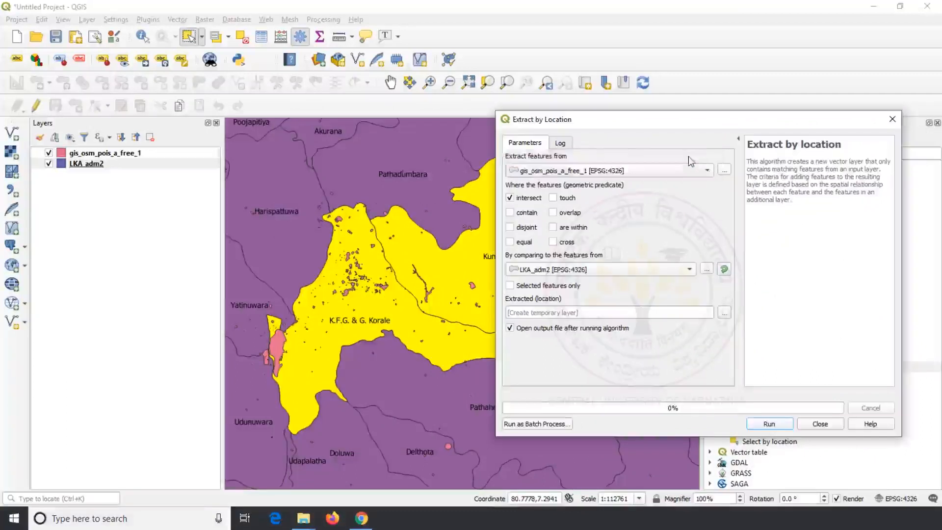
pyautogui.click(681, 271)
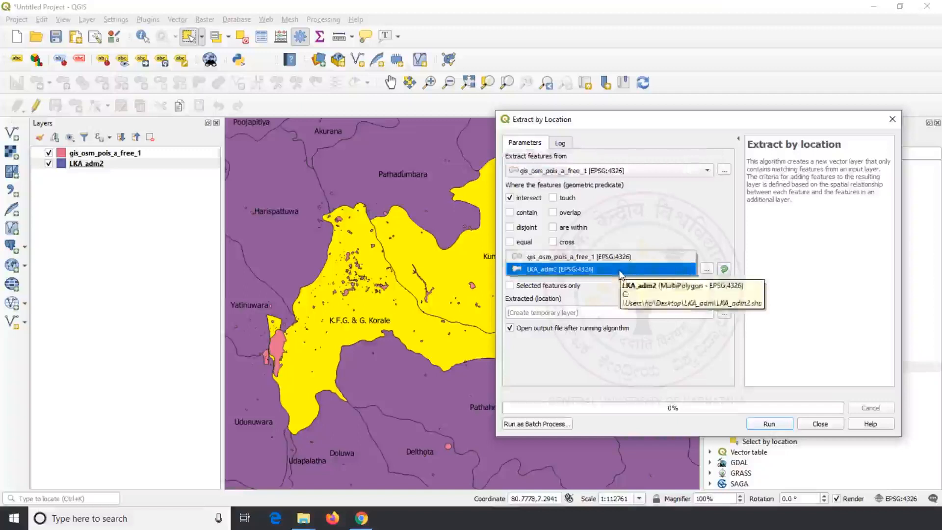
pyautogui.click(621, 270)
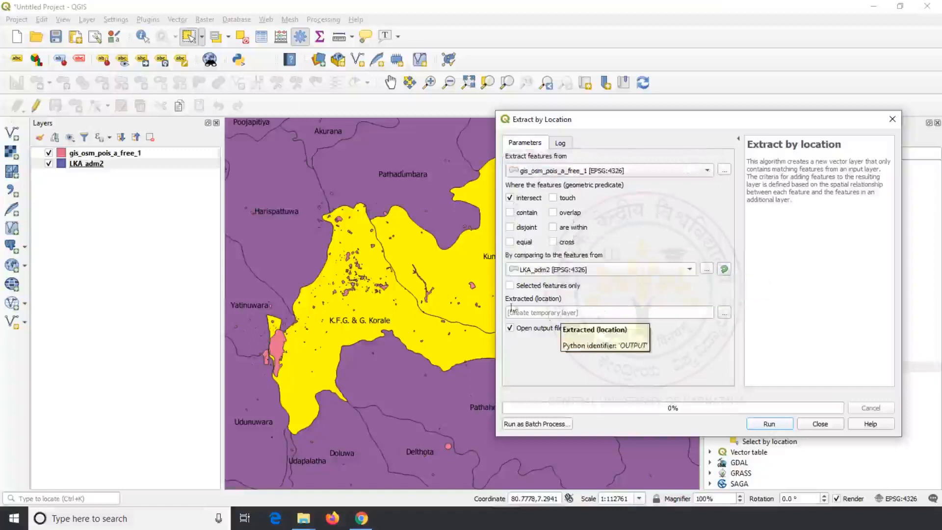
pyautogui.click(510, 286)
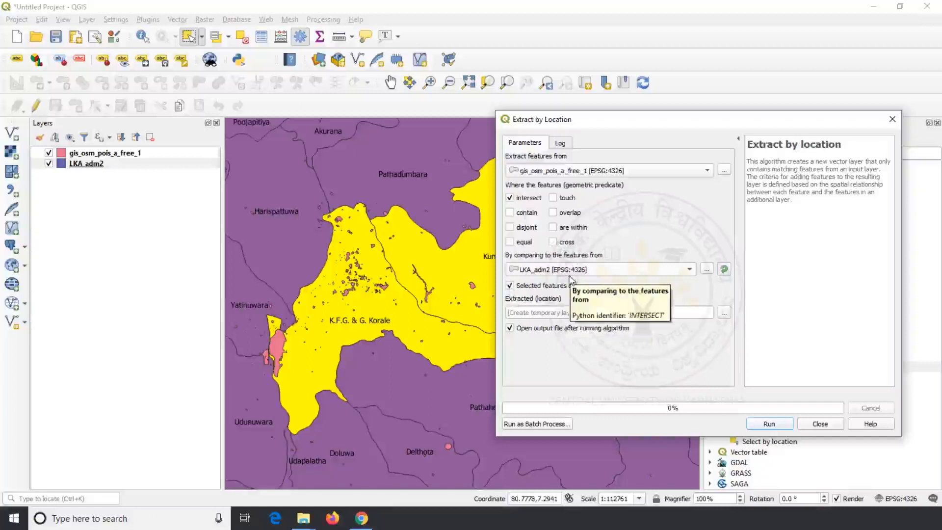
# Replace the intersect predicate with are within, run the extraction to a temporary layer and close the tool
pyautogui.click(509, 197)
pyautogui.click(553, 227)
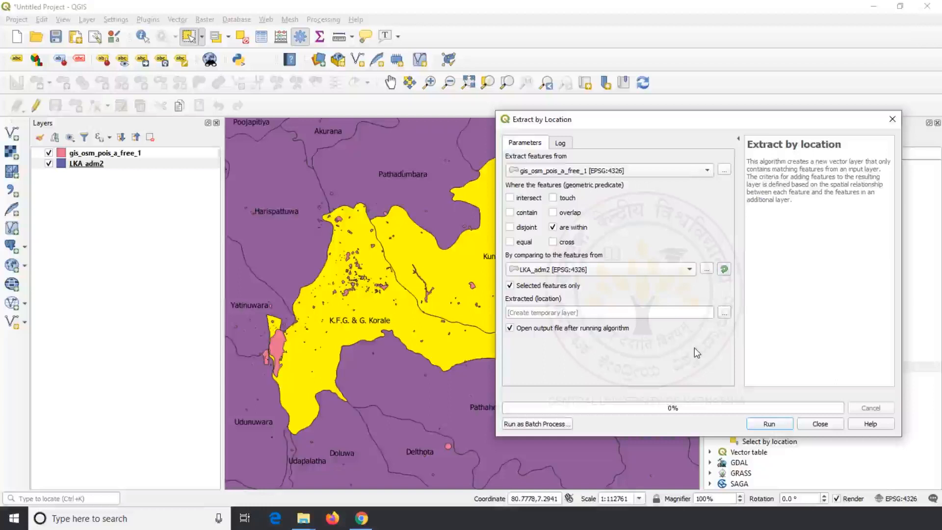
pyautogui.click(774, 429)
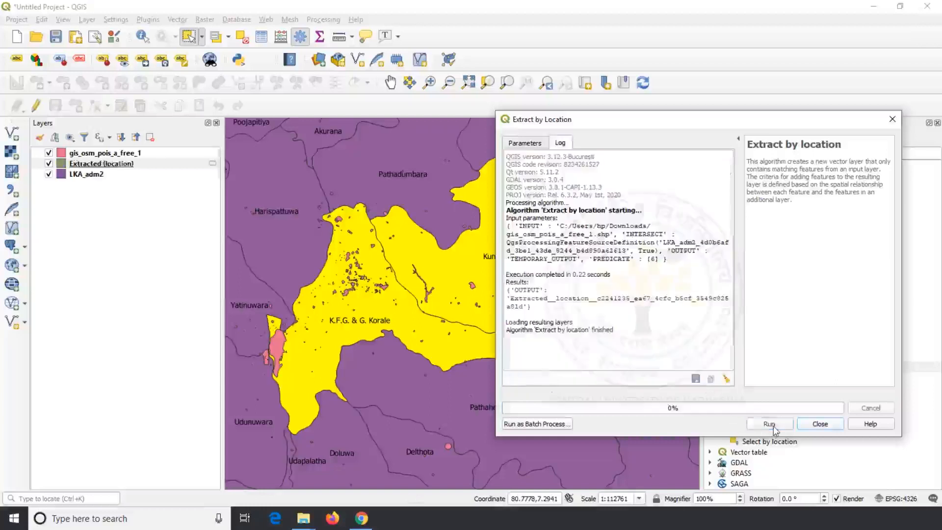
pyautogui.click(101, 168)
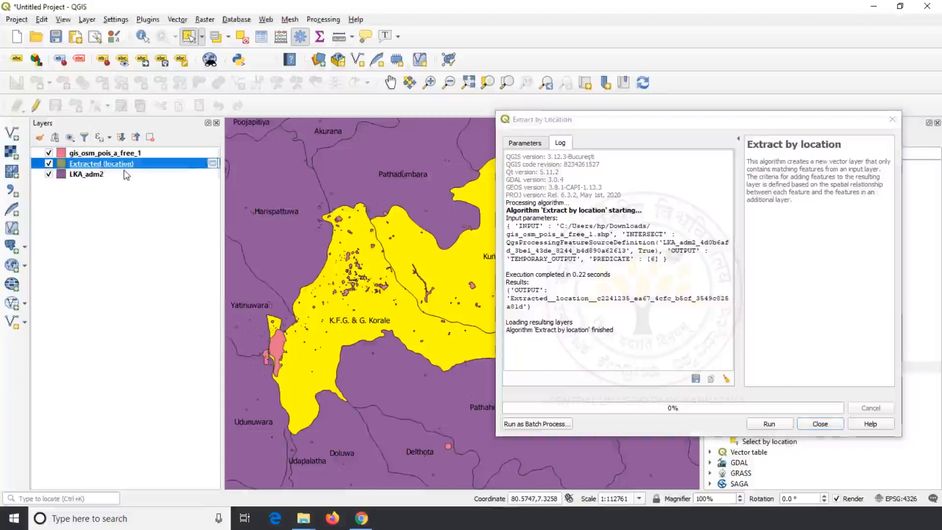
pyautogui.click(827, 426)
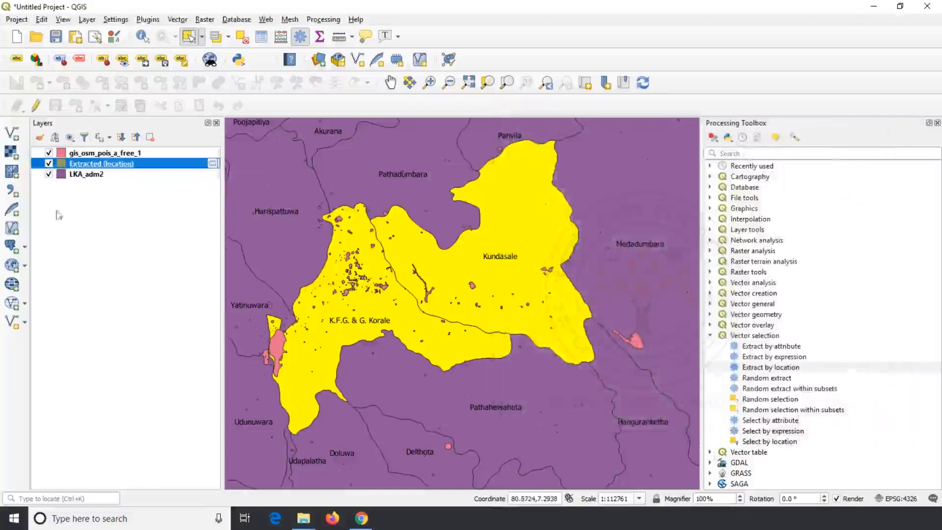
# Compare the extracted features with the original data by hiding and showing the gis_osm_pois_a_free_1 and LKA_adm2 layers
pyautogui.click(49, 153)
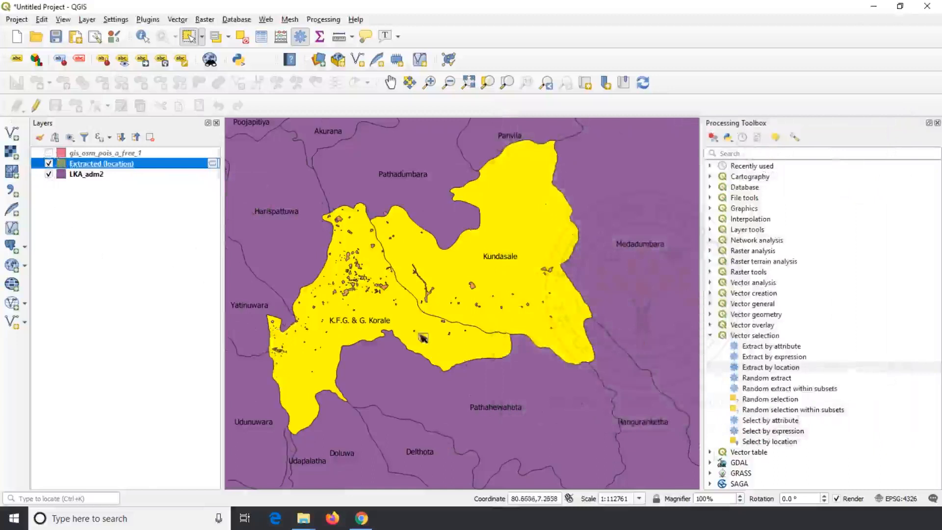
pyautogui.click(391, 82)
pyautogui.moveTo(396, 274); pyautogui.dragTo(493, 208)
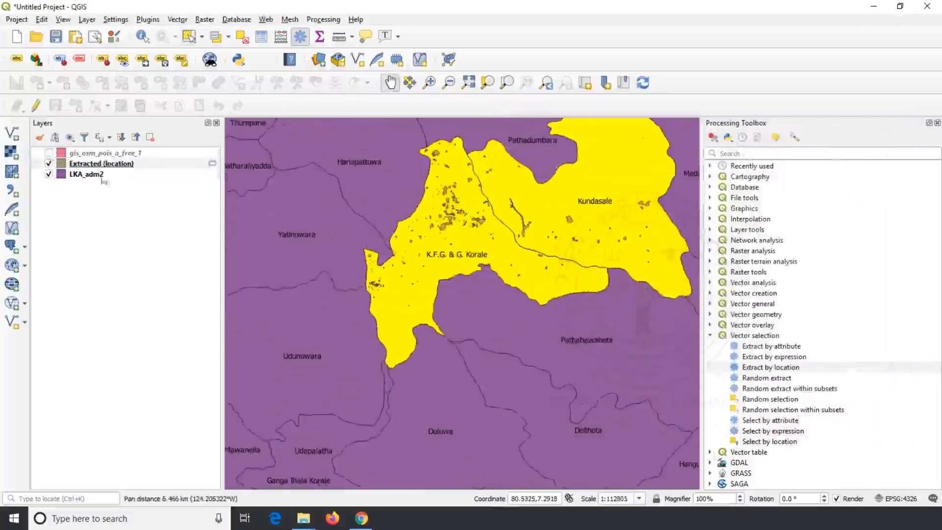
pyautogui.click(49, 153)
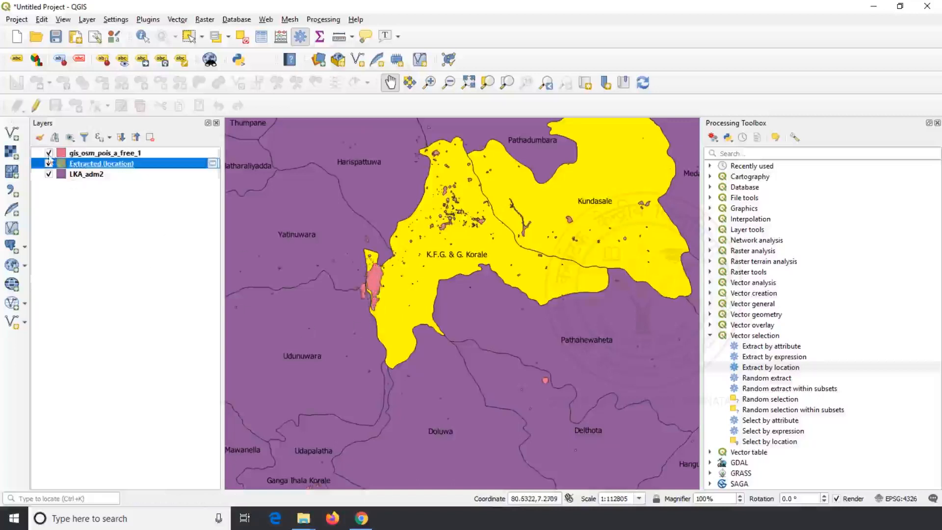
pyautogui.click(49, 153)
pyautogui.click(49, 175)
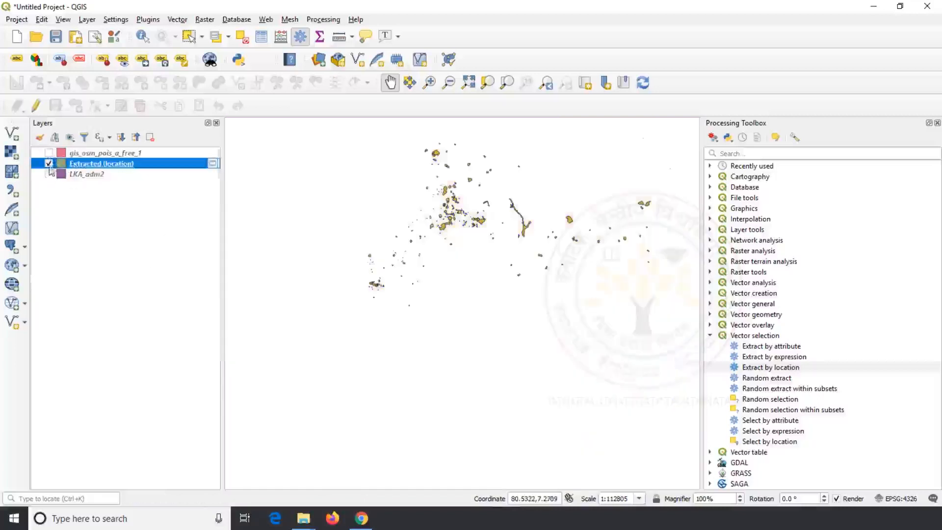
pyautogui.click(49, 153)
pyautogui.click(49, 153)
pyautogui.click(49, 174)
pyautogui.click(49, 153)
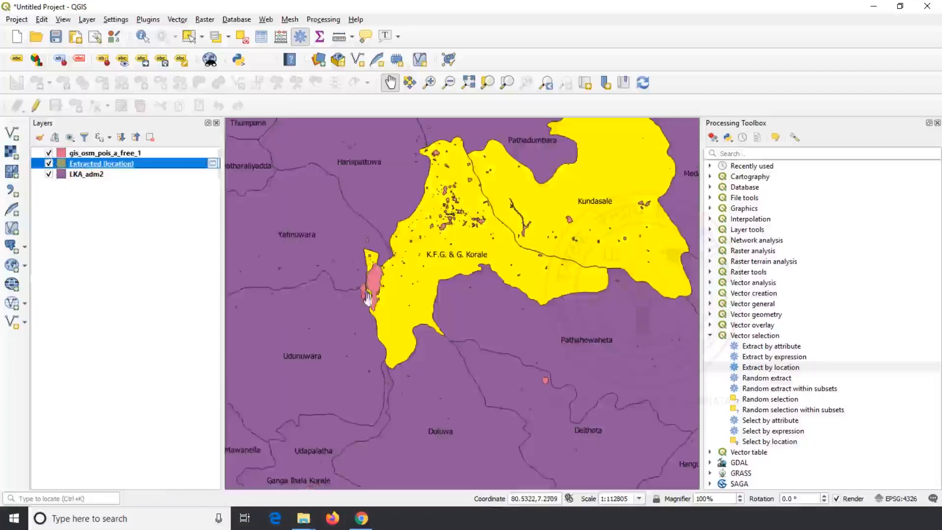
# Examine at several scales the large POI polygon crossing the western boundary of K.F.G. & G. Korale
pyautogui.scroll(2, 371, 273)
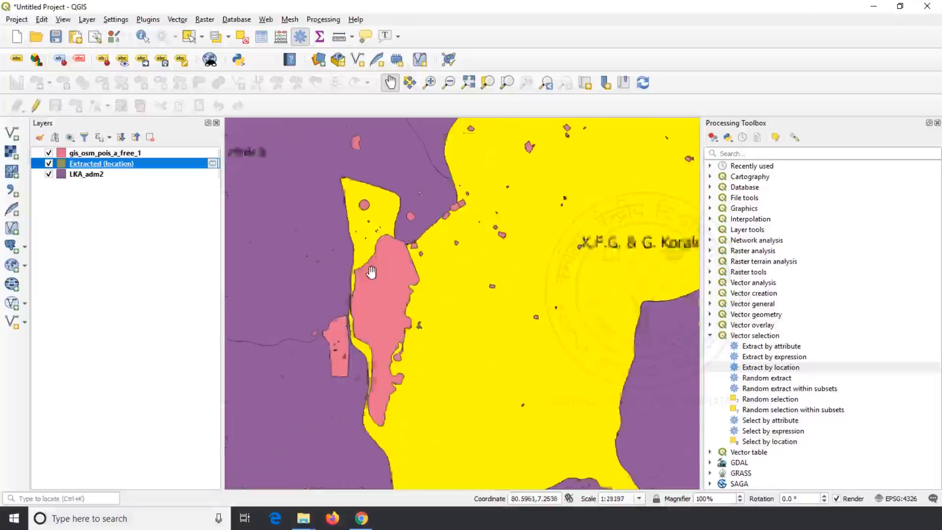
pyautogui.scroll(-1, 392, 283)
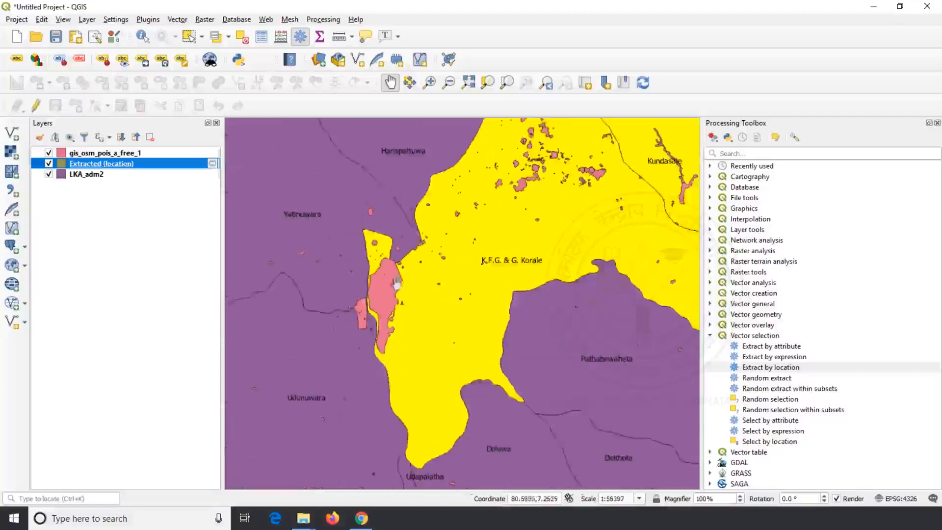
pyautogui.moveTo(462, 241); pyautogui.dragTo(392, 284)
pyautogui.scroll(-1, 394, 285)
pyautogui.moveTo(520, 256); pyautogui.dragTo(480, 292)
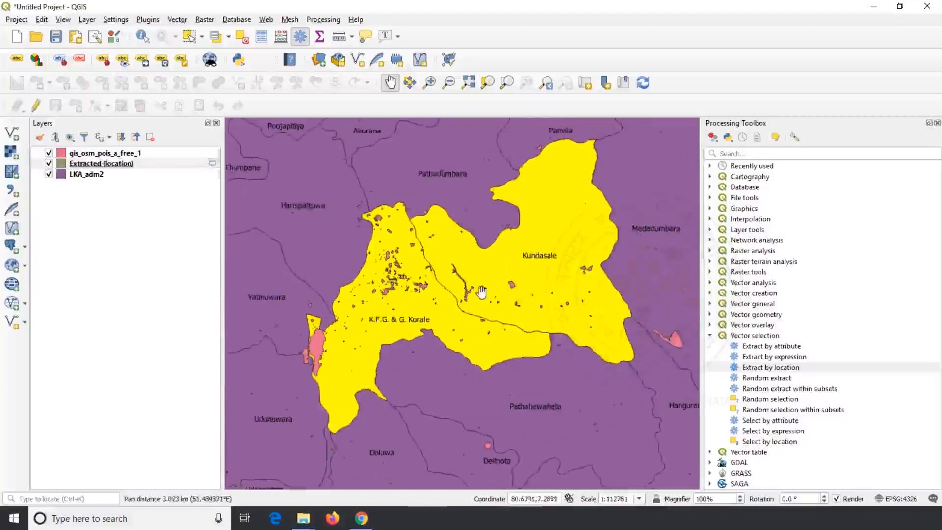
pyautogui.scroll(1, 310, 349)
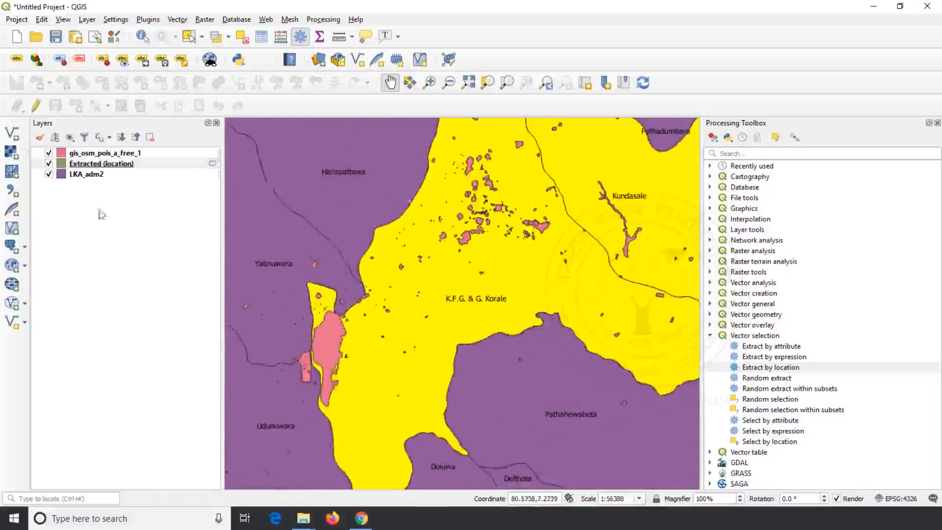
# Hide the Extracted (location) layer and switch gis_osm_pois_a_free_1 off and on to compare it with the selected divisions
pyautogui.click(49, 165)
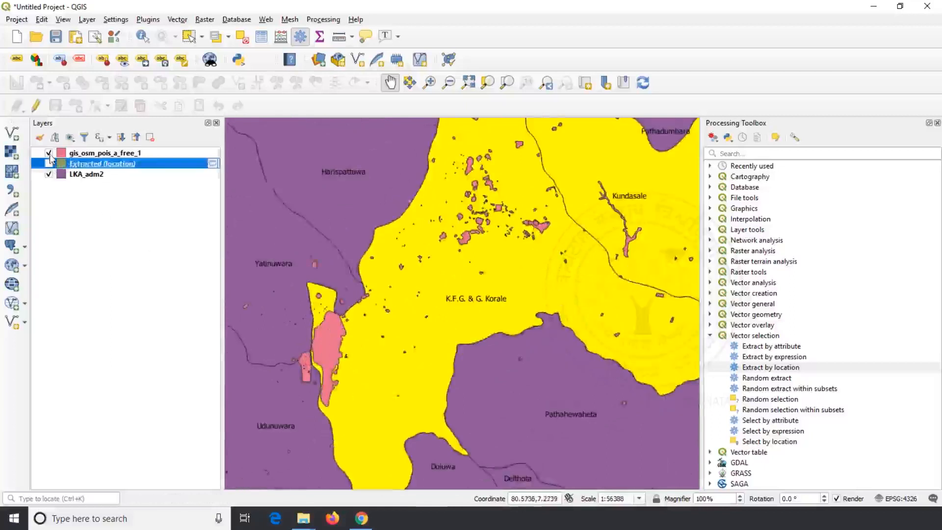
pyautogui.click(49, 154)
pyautogui.click(49, 153)
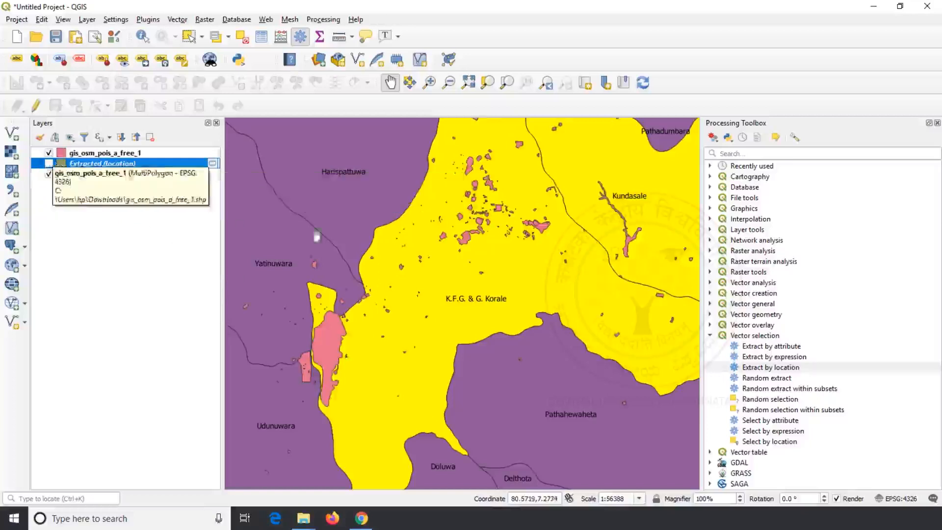
# Extract by location the gis_osm_pois_a_free_1 features that intersect only the selected LKA_adm2 features into a temporary layer, and close the tool
pyautogui.click(751, 369)
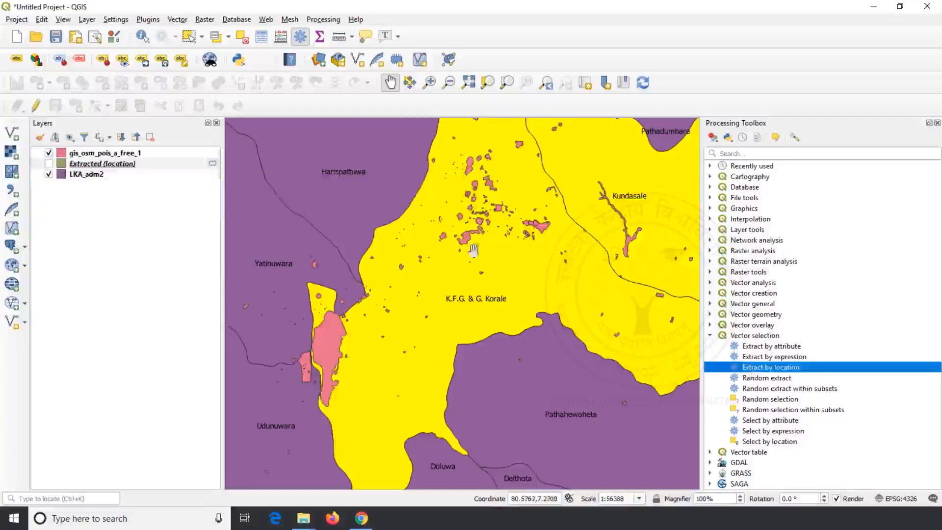
pyautogui.doubleClick(780, 369)
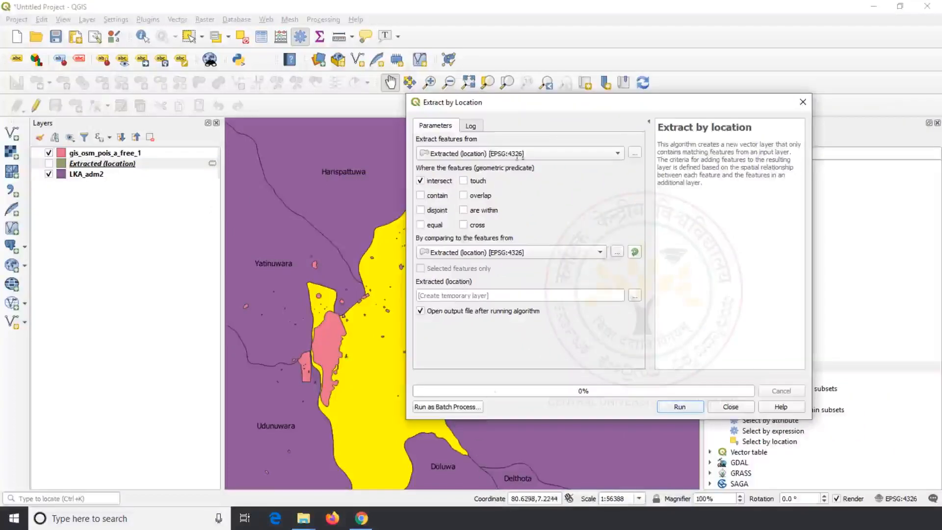
pyautogui.click(524, 153)
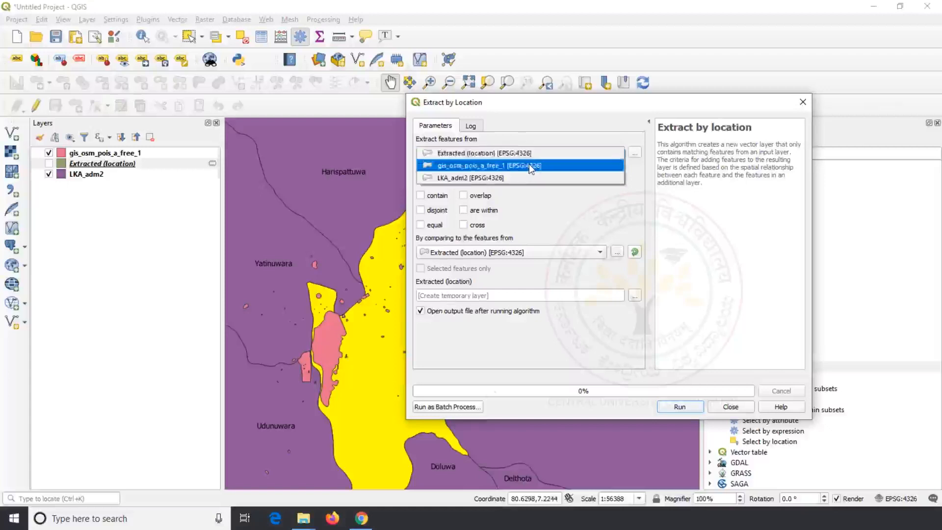
pyautogui.click(531, 167)
pyautogui.click(580, 254)
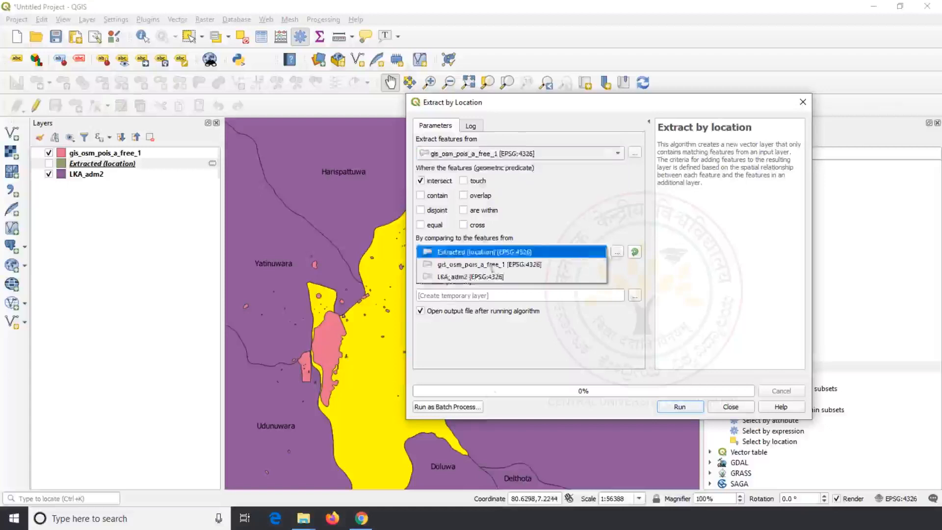
pyautogui.click(484, 276)
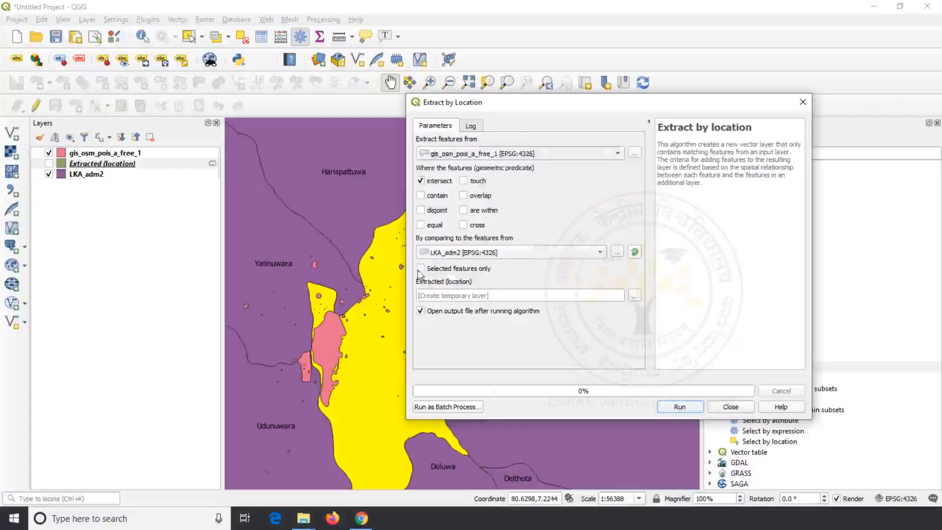
pyautogui.click(682, 408)
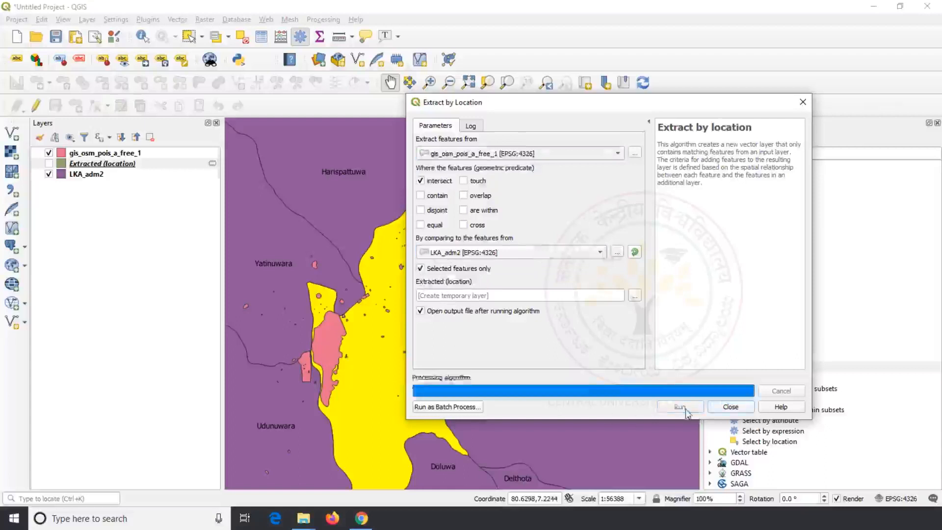
pyautogui.click(730, 407)
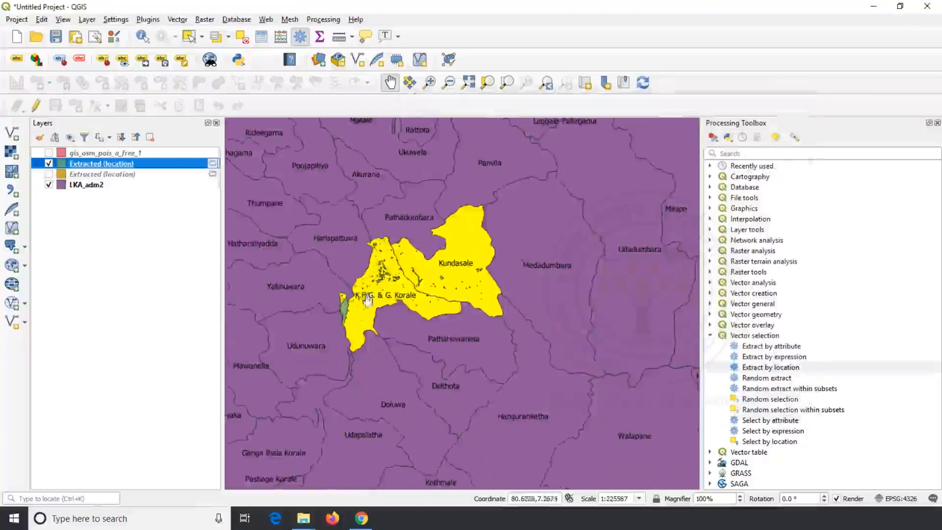
# Examine the newly extracted features in K.F.G. & G. Korale and Kundasale at several scales, and hide their layer
pyautogui.scroll(-1, 407, 301)
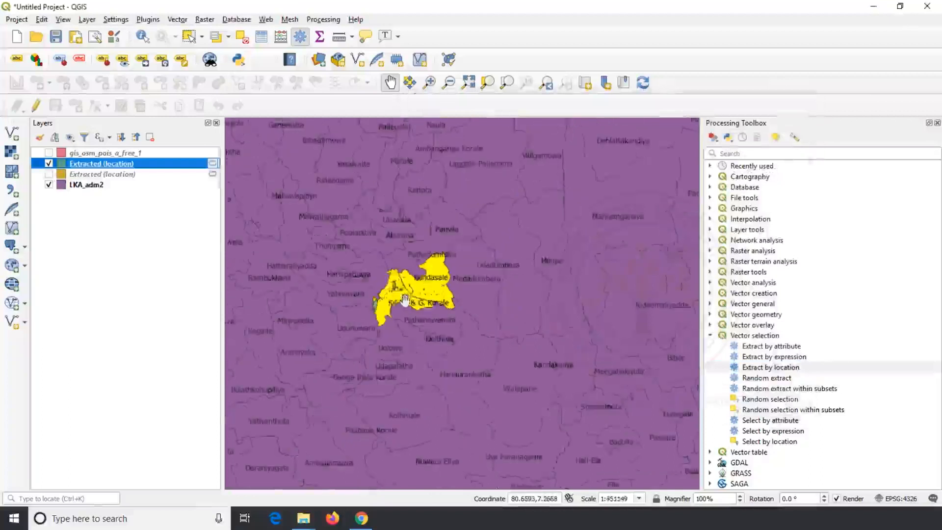
pyautogui.scroll(2, 396, 302)
pyautogui.moveTo(390, 303); pyautogui.dragTo(408, 321)
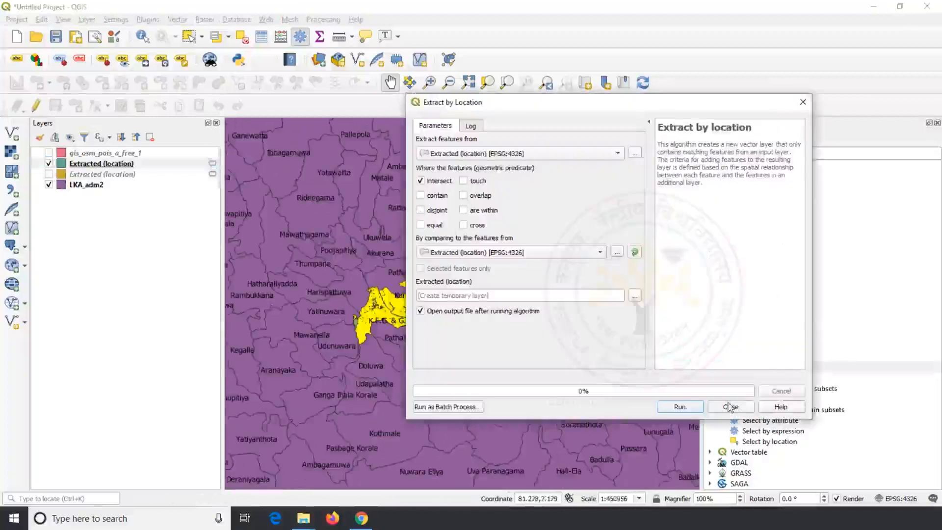
pyautogui.click(730, 407)
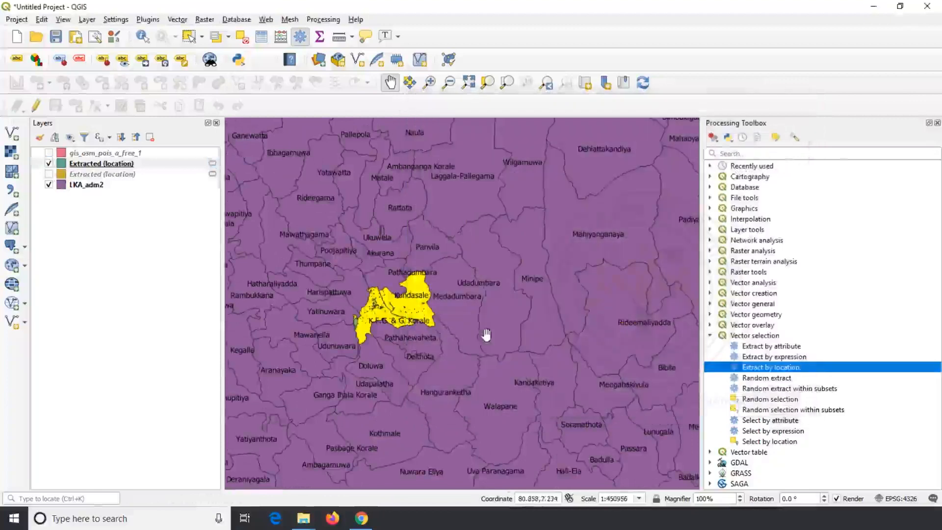
pyautogui.scroll(-1, 484, 322)
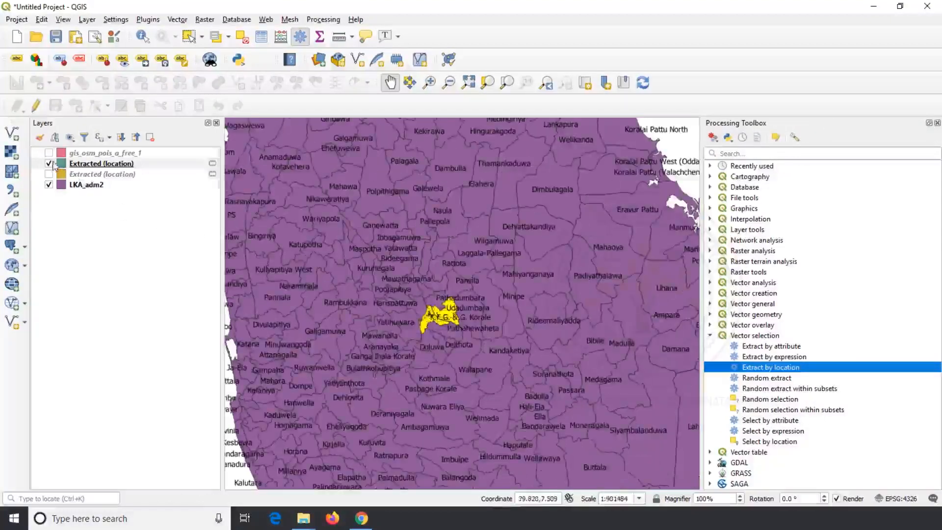
pyautogui.click(52, 163)
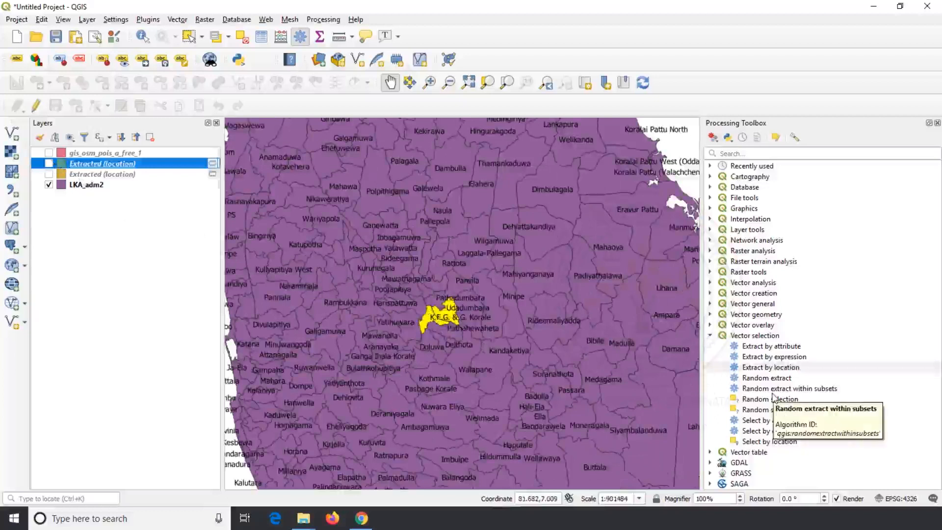
pyautogui.click(781, 347)
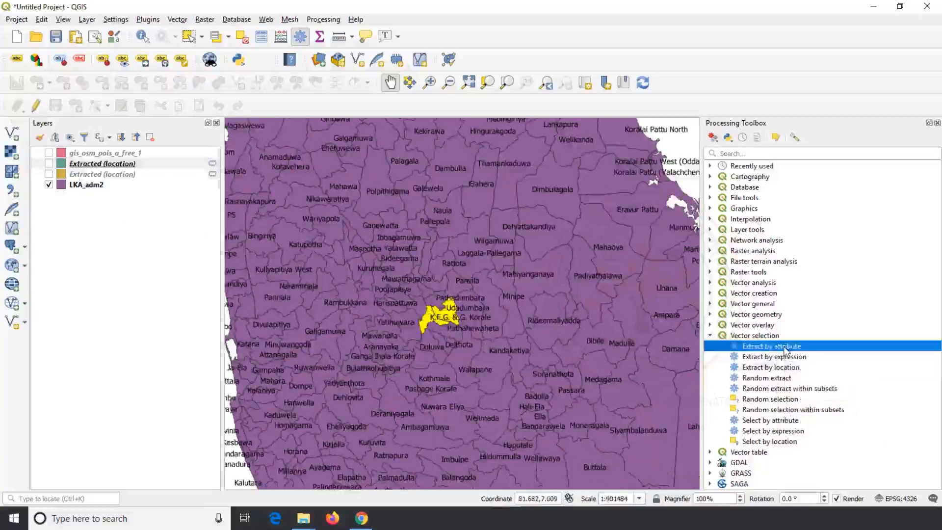
pyautogui.click(773, 421)
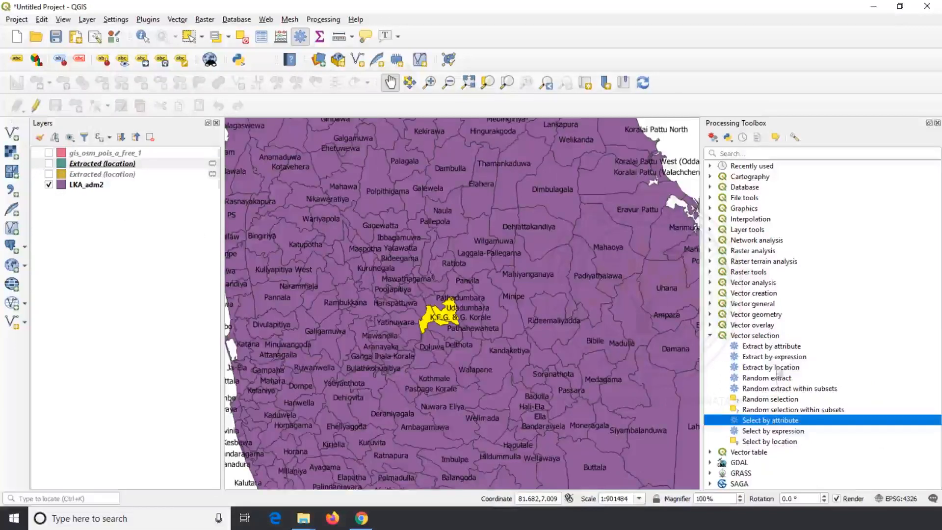
pyautogui.click(779, 347)
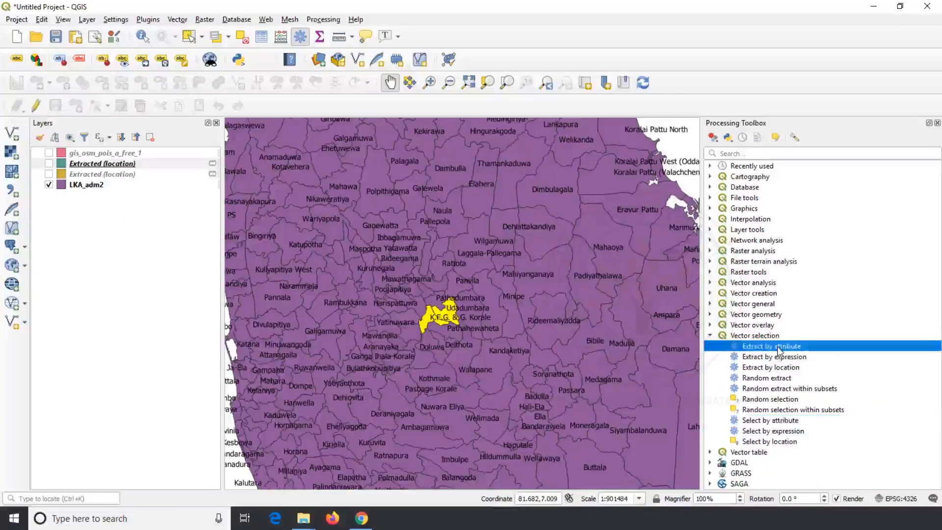
pyautogui.click(780, 422)
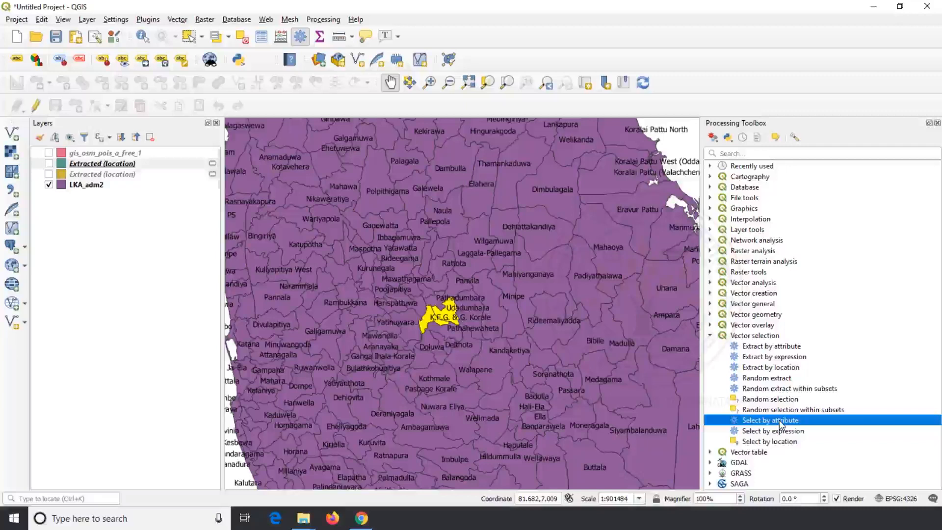
# Remove both temporary Extracted (location) layers from the project
pyautogui.rightClick(107, 167)
pyautogui.click(147, 267)
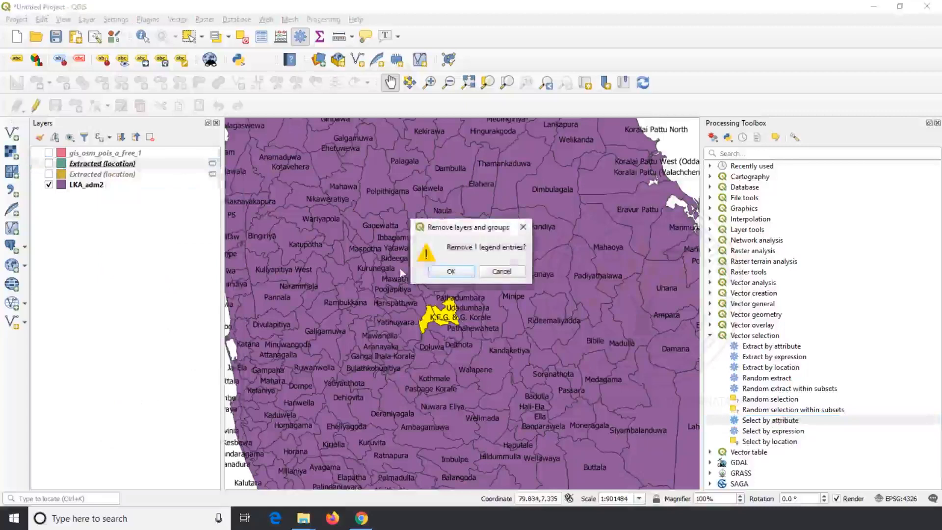
pyautogui.click(451, 271)
pyautogui.click(111, 167)
pyautogui.rightClick(111, 167)
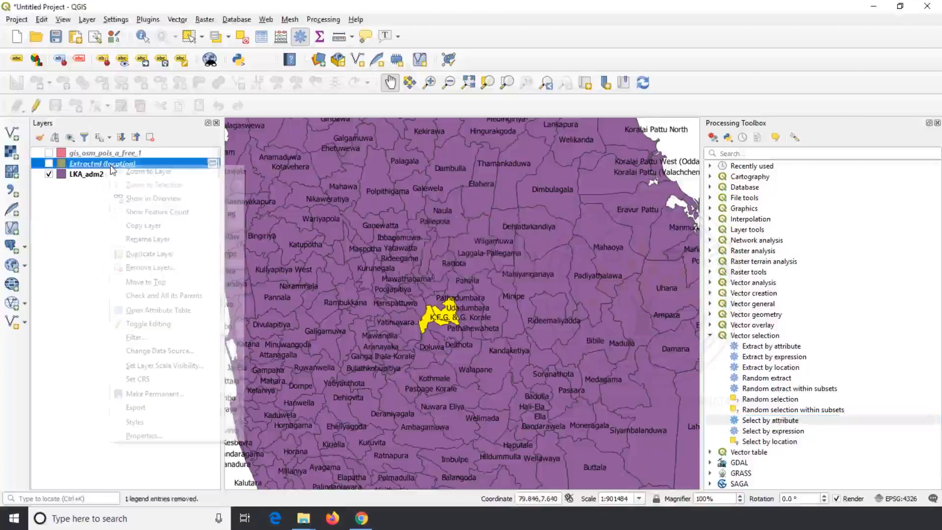
pyautogui.click(154, 269)
pyautogui.click(449, 269)
# Remove the LKA_adm2 layer from the project and show the gis_osm_pois_a_free_1 layer
pyautogui.click(89, 166)
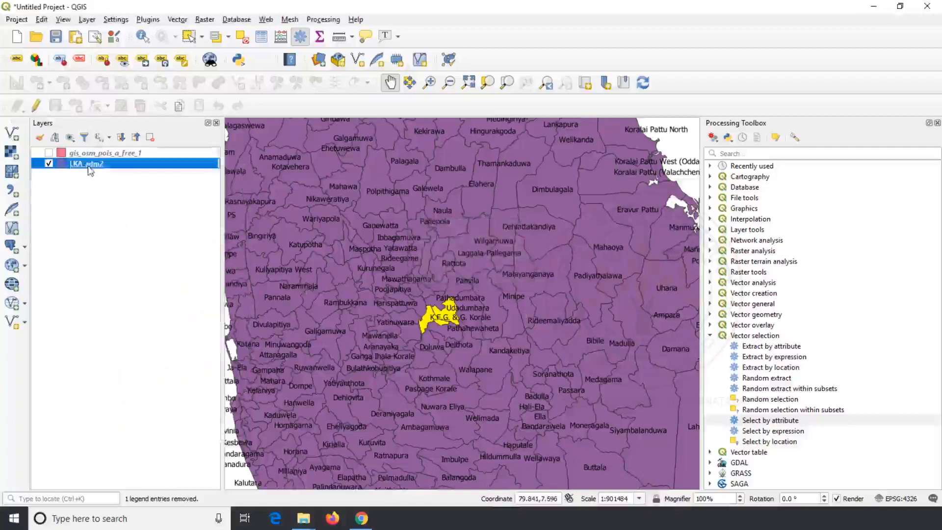
pyautogui.rightClick(89, 167)
pyautogui.click(132, 268)
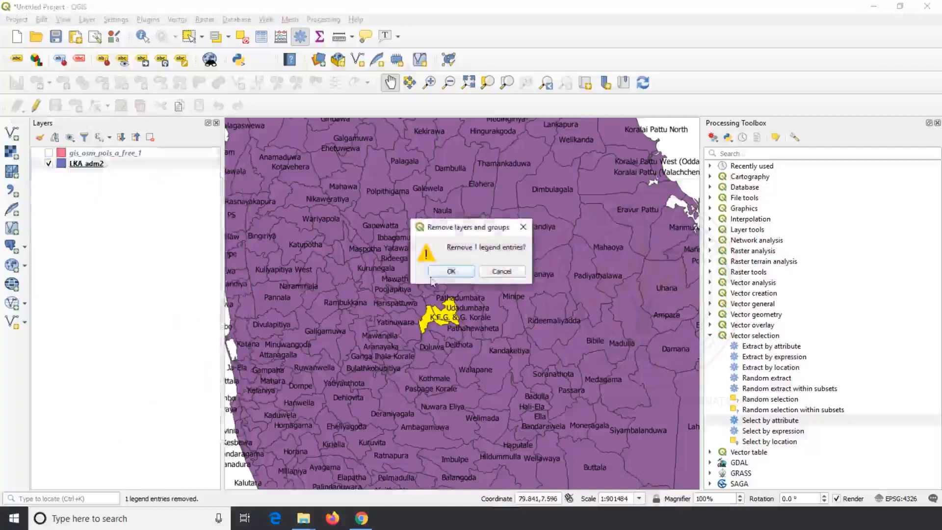
pyautogui.click(448, 272)
pyautogui.click(49, 153)
# Examine the fclass and name values in the attribute table of gis_osm_pois_a_free_1, and close the table
pyautogui.click(82, 156)
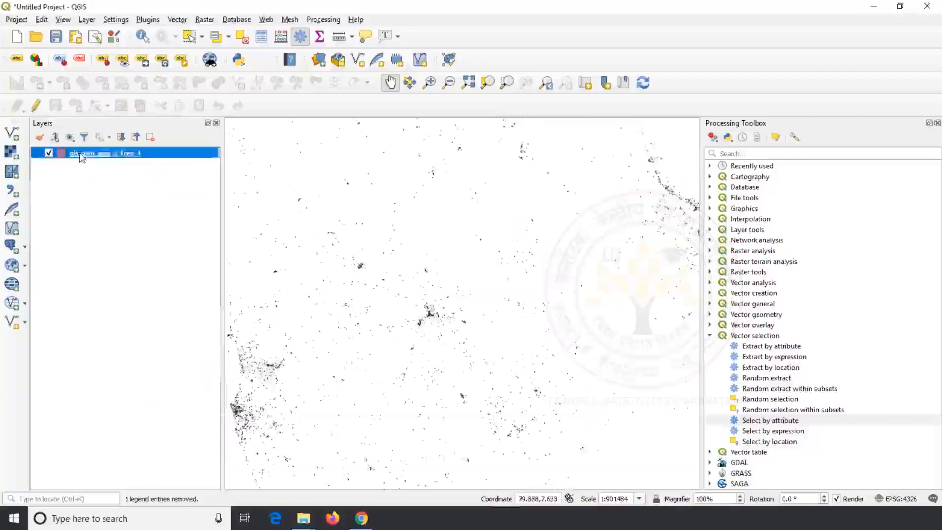
pyautogui.rightClick(81, 156)
pyautogui.click(123, 269)
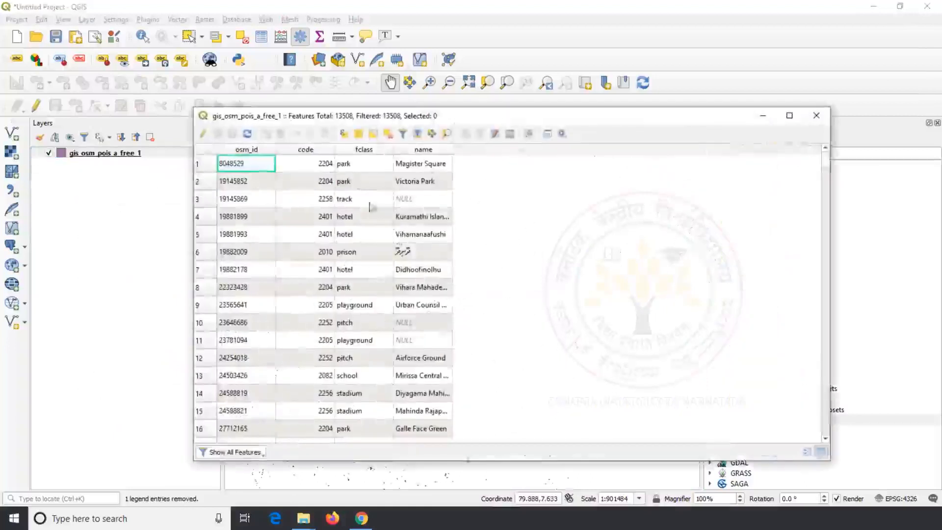
pyautogui.scroll(-6, 369, 338)
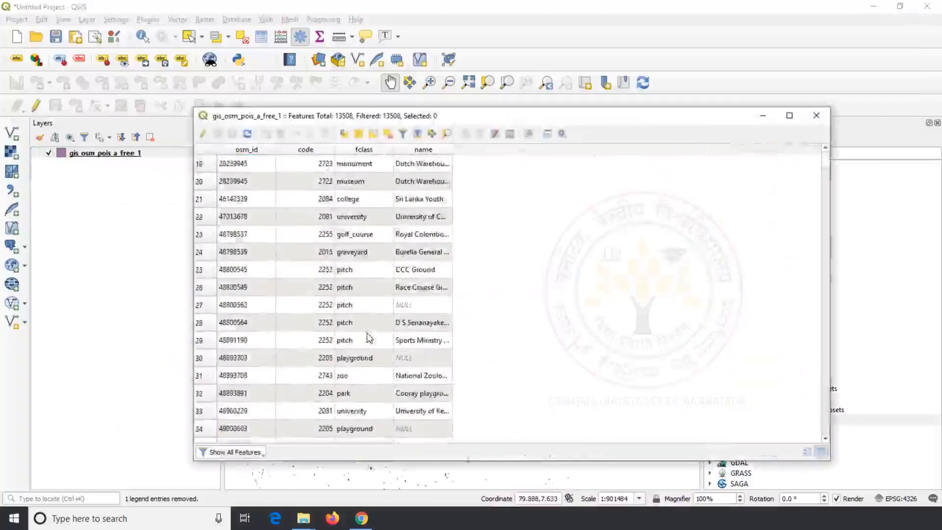
pyautogui.scroll(-6, 369, 338)
pyautogui.scroll(-4, 509, 214)
pyautogui.scroll(4, 365, 336)
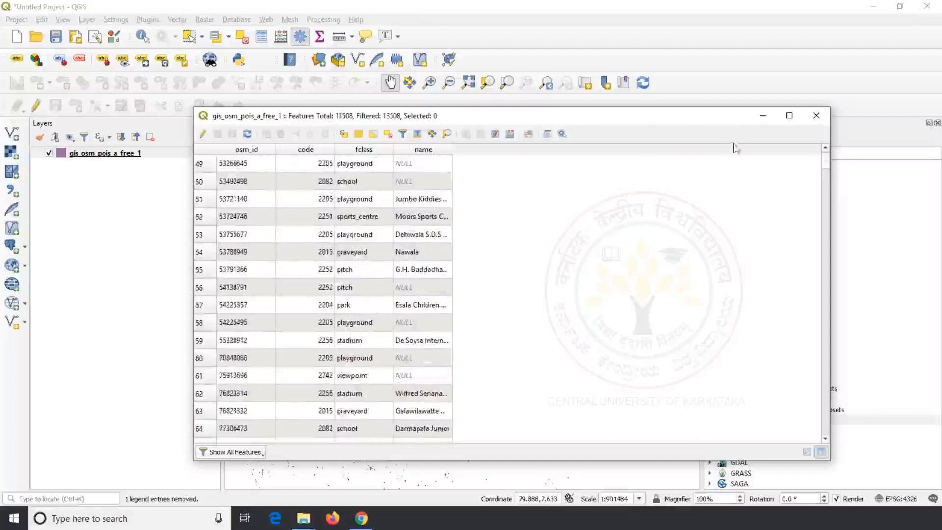
pyautogui.click(816, 115)
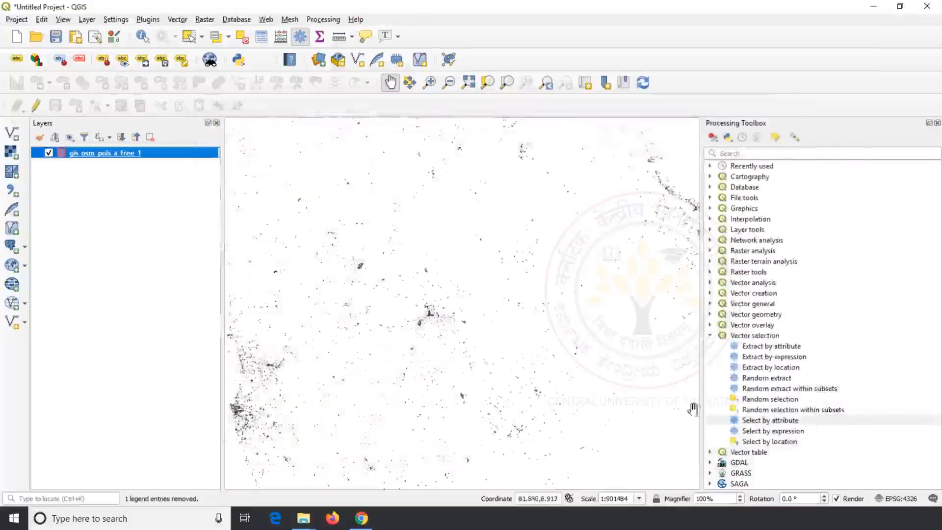
# Set up Extract by Attribute on gis_osm_pois_a_free_1 with fclass as the attribute, = as the operator and park as the value
pyautogui.doubleClick(782, 346)
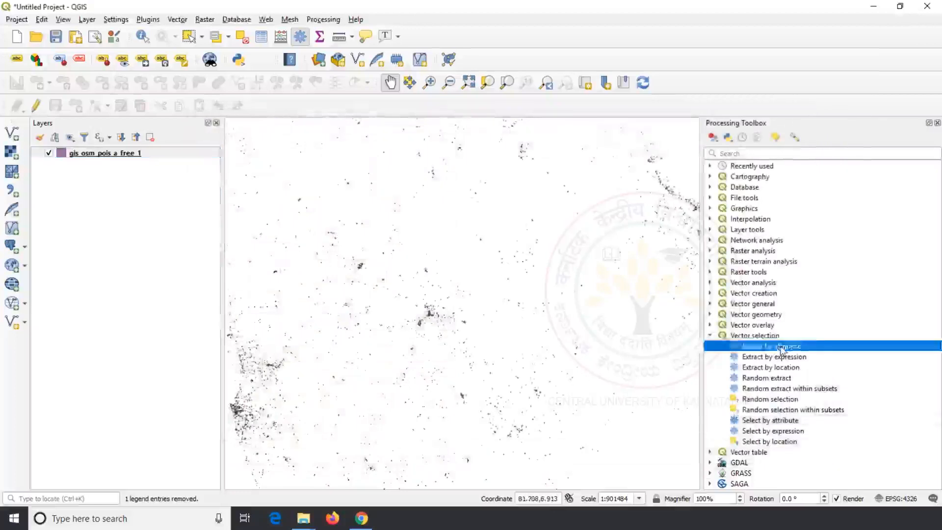
pyautogui.moveTo(586, 104); pyautogui.dragTo(540, 102)
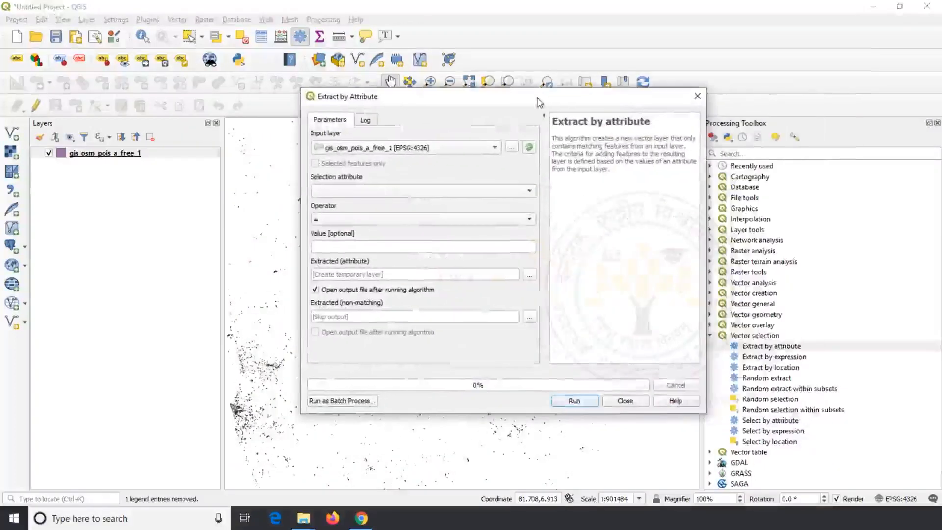
pyautogui.click(495, 149)
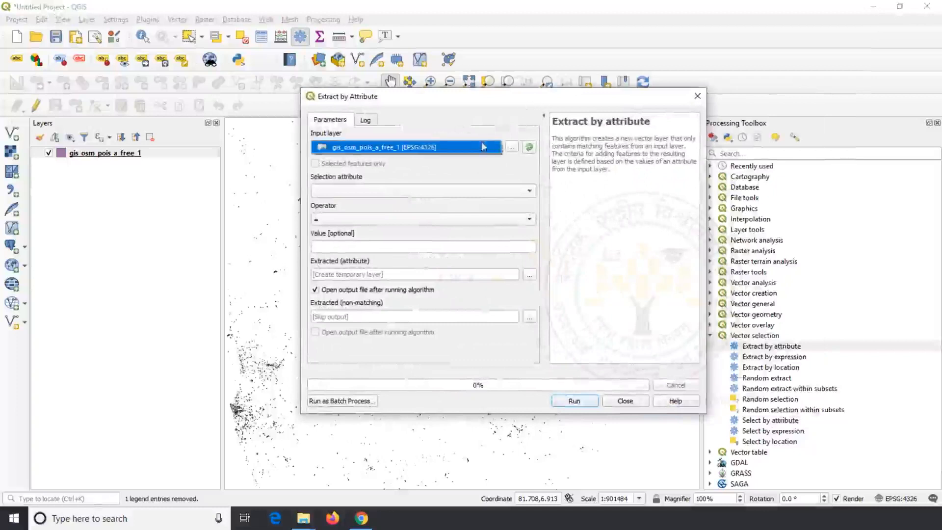
pyautogui.click(433, 149)
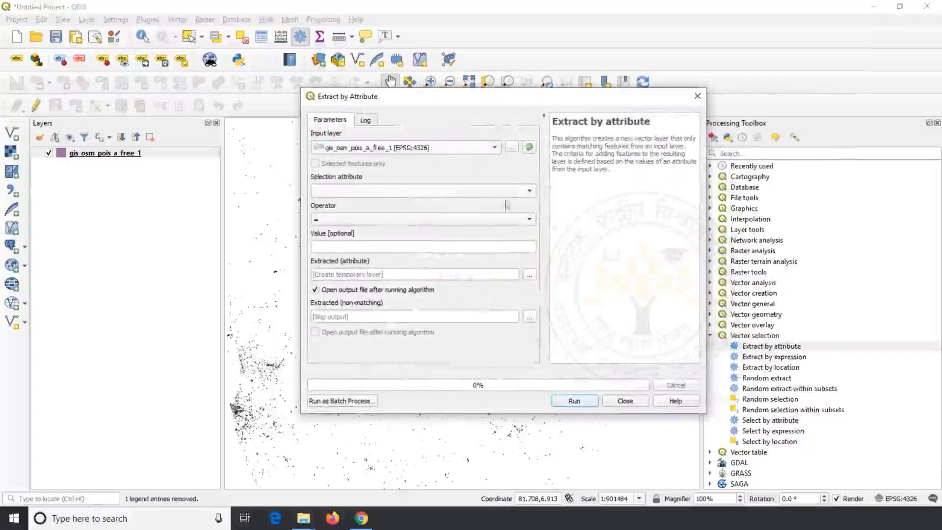
pyautogui.click(529, 191)
pyautogui.click(381, 214)
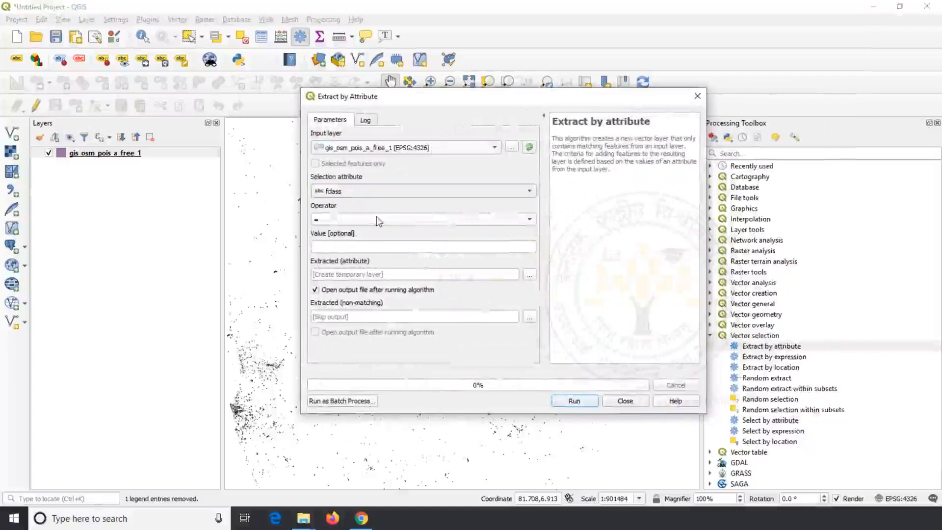
pyautogui.click(520, 219)
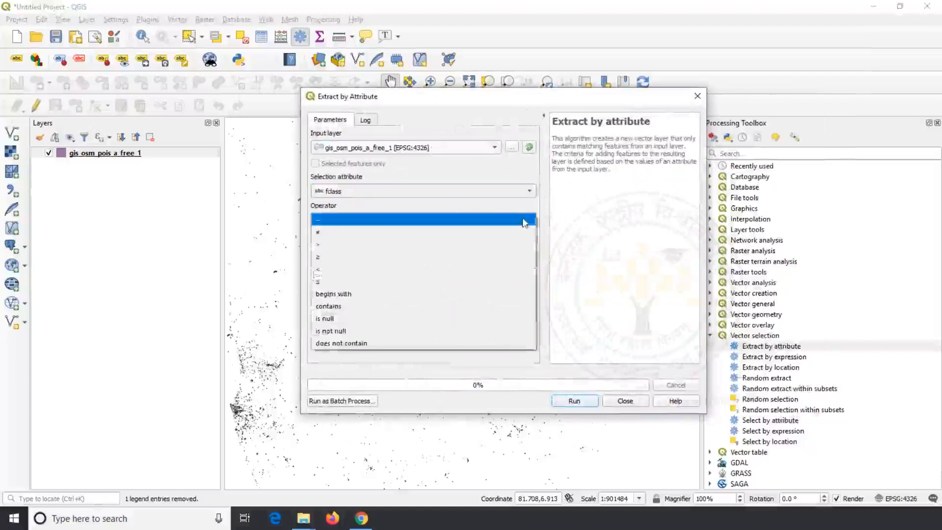
pyautogui.click(524, 219)
pyautogui.click(458, 249)
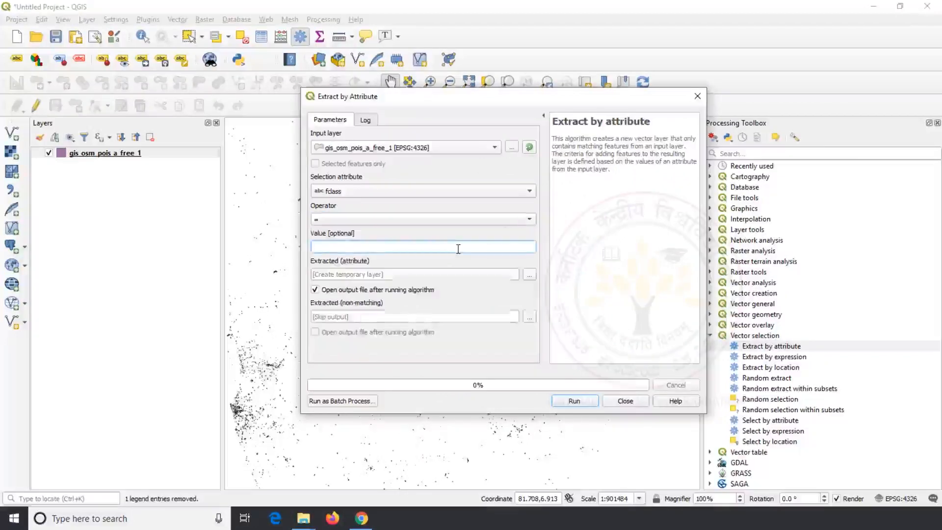
pyautogui.write('park')
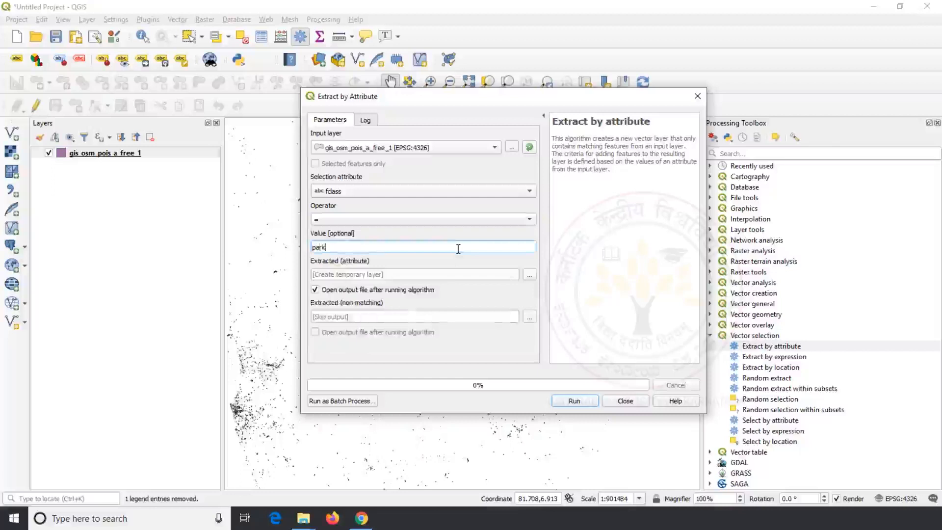
# Run the park extraction to a temporary layer and hide gis_osm_pois_a_free_1 so only the extracted features are displayed
pyautogui.click(589, 402)
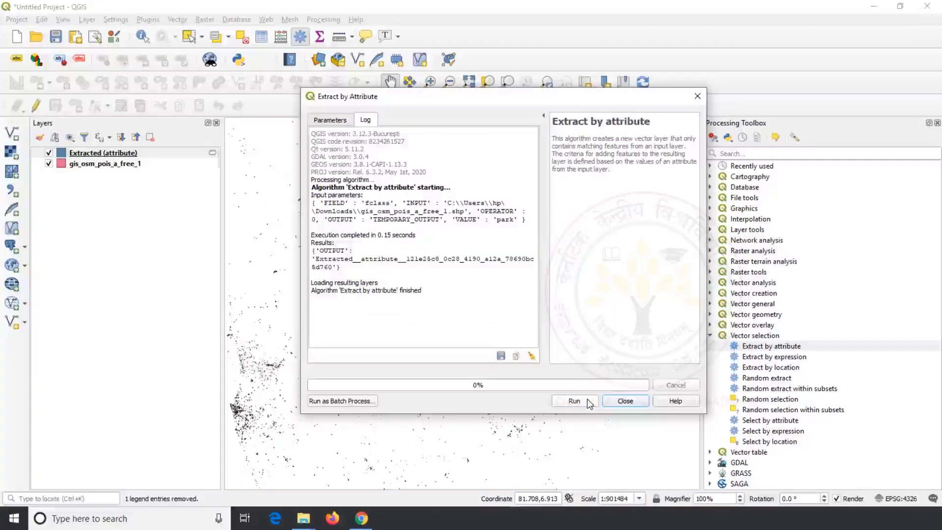
pyautogui.click(620, 401)
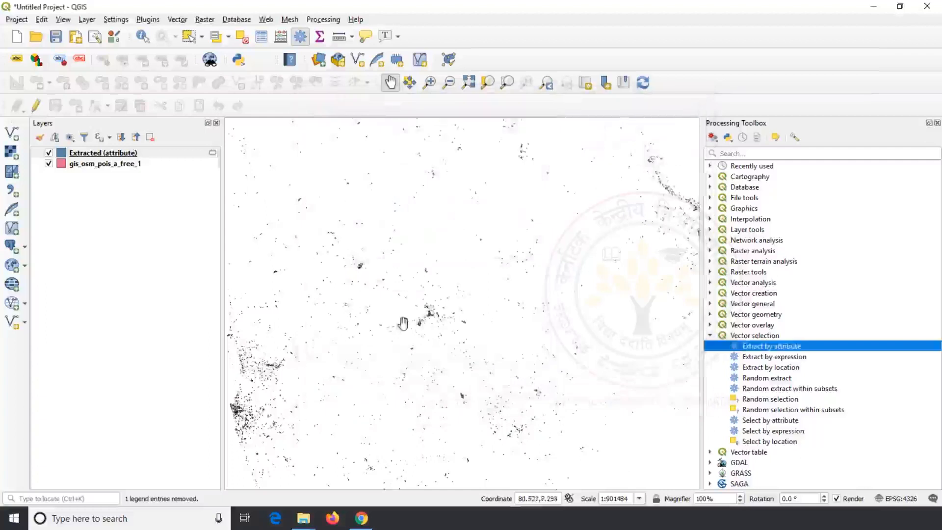
pyautogui.scroll(-2, 471, 297)
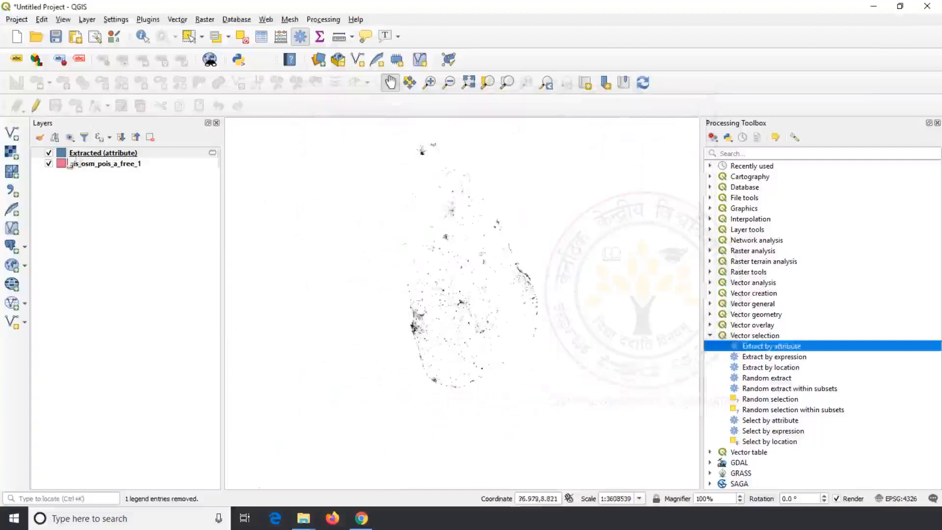
pyautogui.click(49, 166)
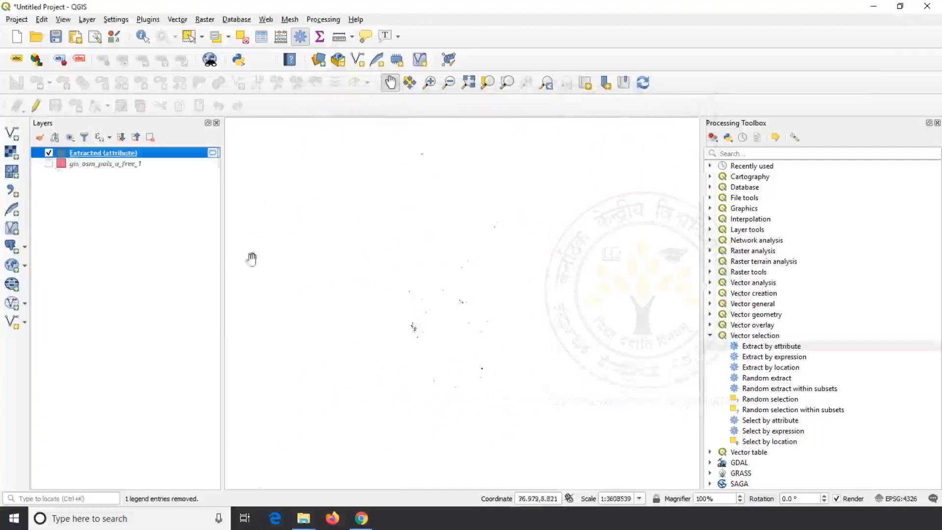
pyautogui.scroll(1, 438, 303)
pyautogui.scroll(2, 437, 301)
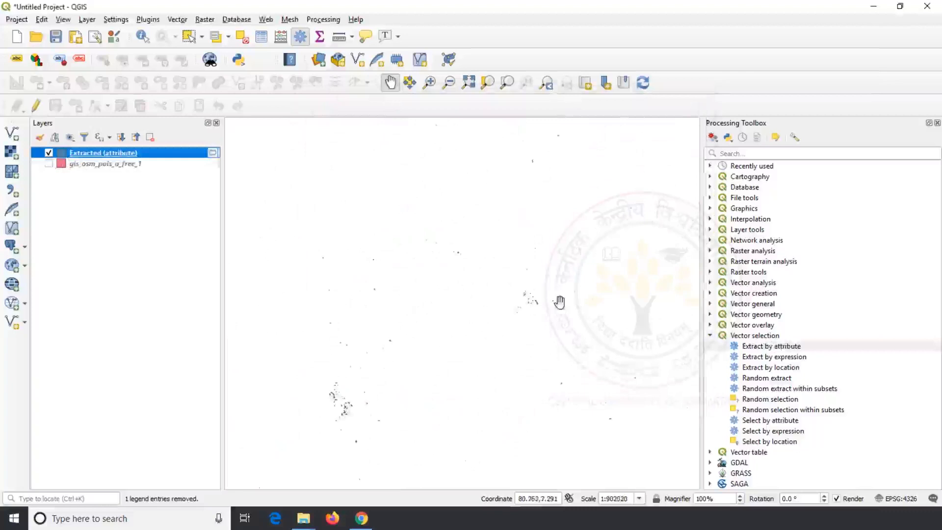
pyautogui.scroll(2, 500, 295)
pyautogui.scroll(-2, 500, 295)
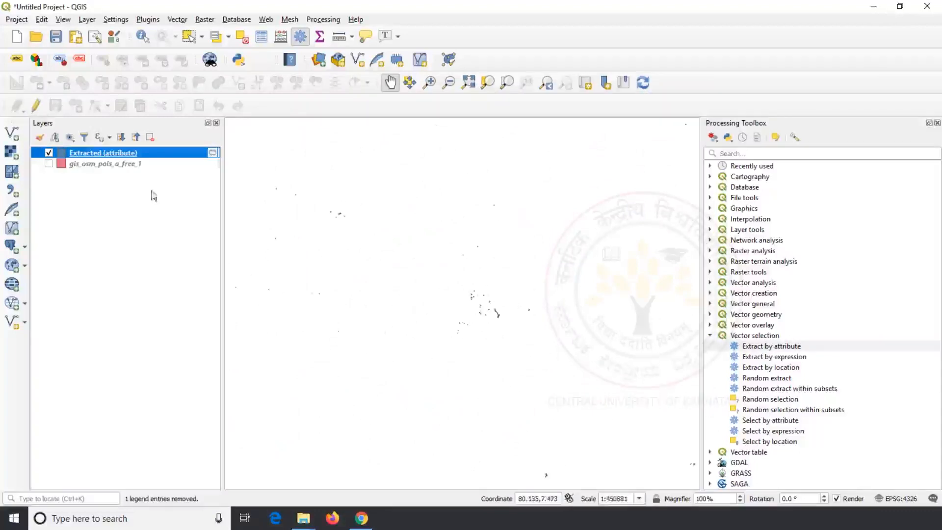
# Examine the fclass values and feature count in the attribute table of Extracted (attribute)
pyautogui.rightClick(133, 153)
pyautogui.click(197, 273)
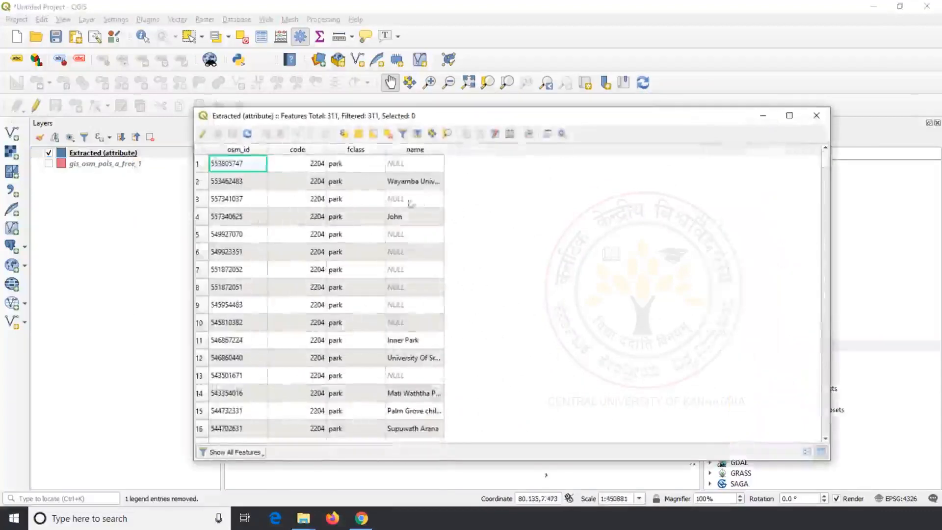
pyautogui.scroll(-15, 355, 177)
pyautogui.scroll(-20, 356, 176)
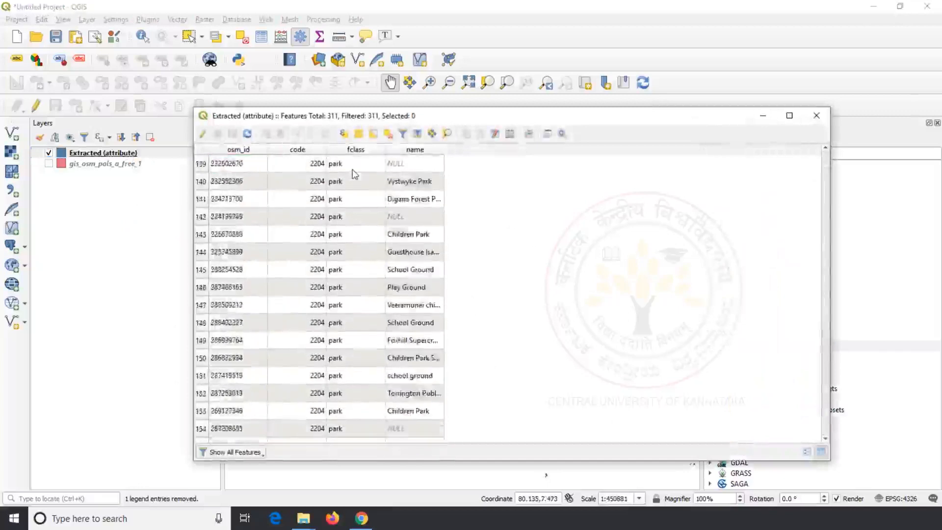
pyautogui.scroll(-20, 360, 163)
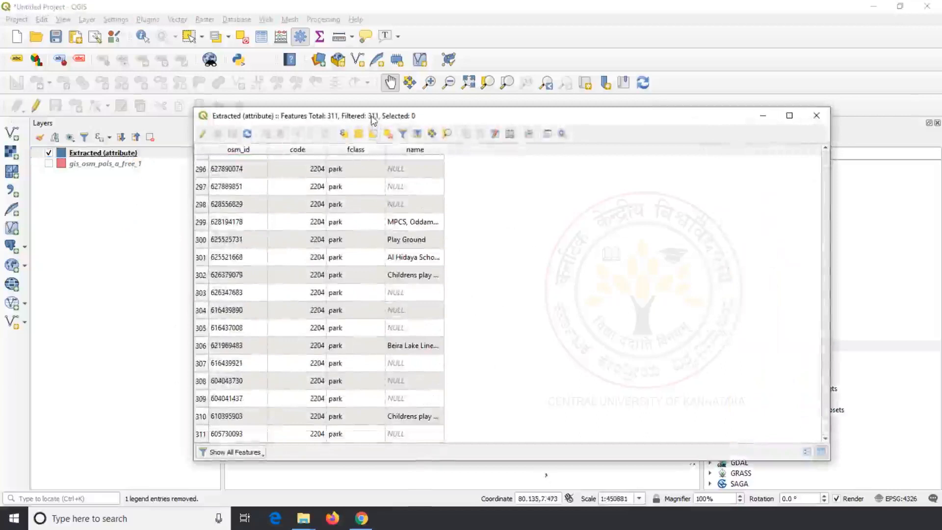
# Compare with the feature count and fclass values in the attribute table of gis_osm_pois_a_free_1, and close both tables
pyautogui.click(116, 165)
pyautogui.rightClick(116, 166)
pyautogui.click(185, 317)
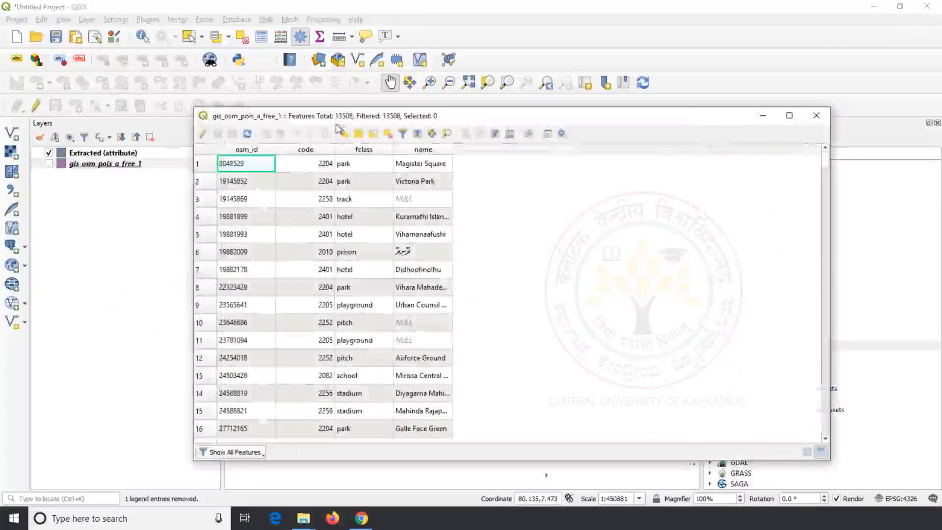
pyautogui.scroll(-7, 389, 295)
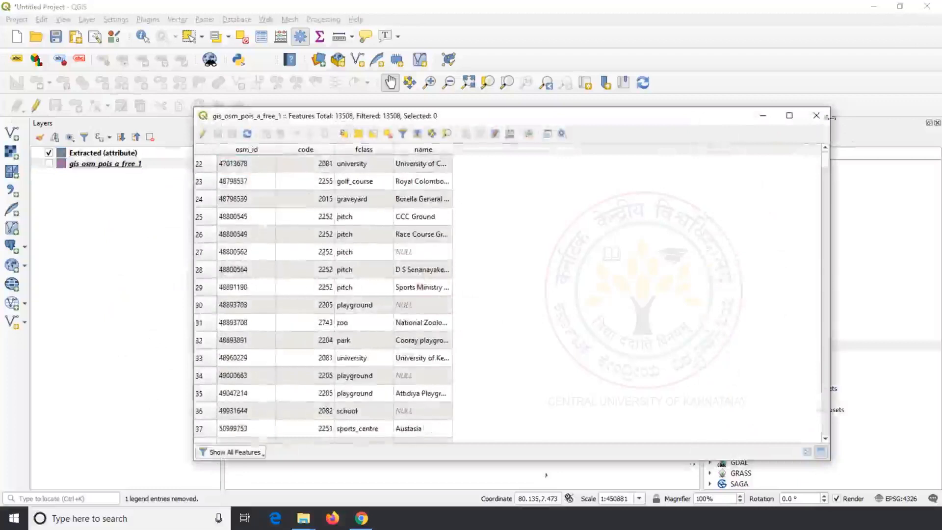
pyautogui.click(816, 115)
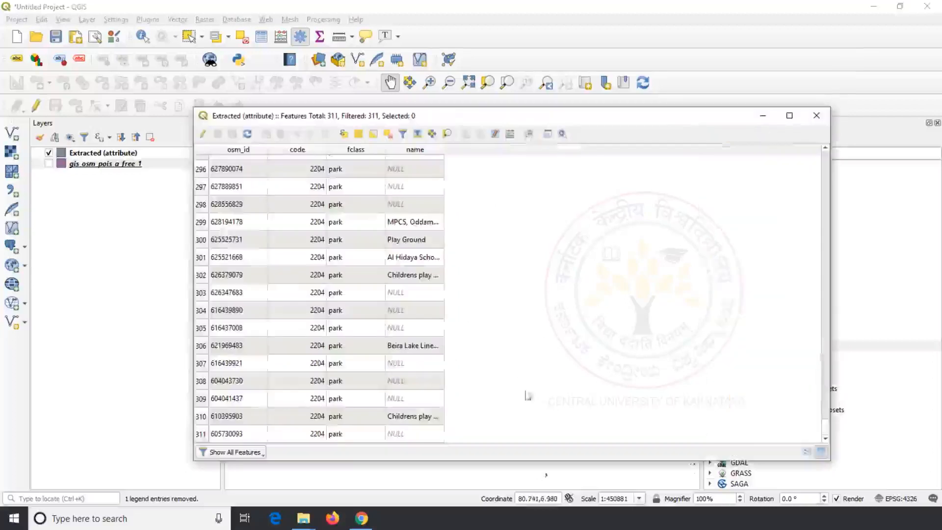
pyautogui.click(816, 115)
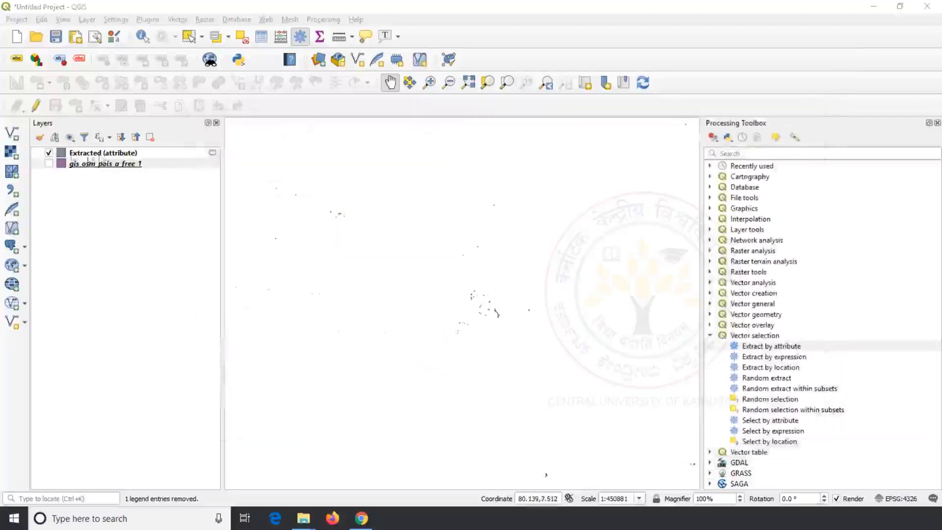
# Show gis_osm_pois_a_free_1 instead of Extracted (attribute) and use Select by Attribute to select its features where fclass = park, creating a new selection
pyautogui.click(48, 153)
pyautogui.click(48, 163)
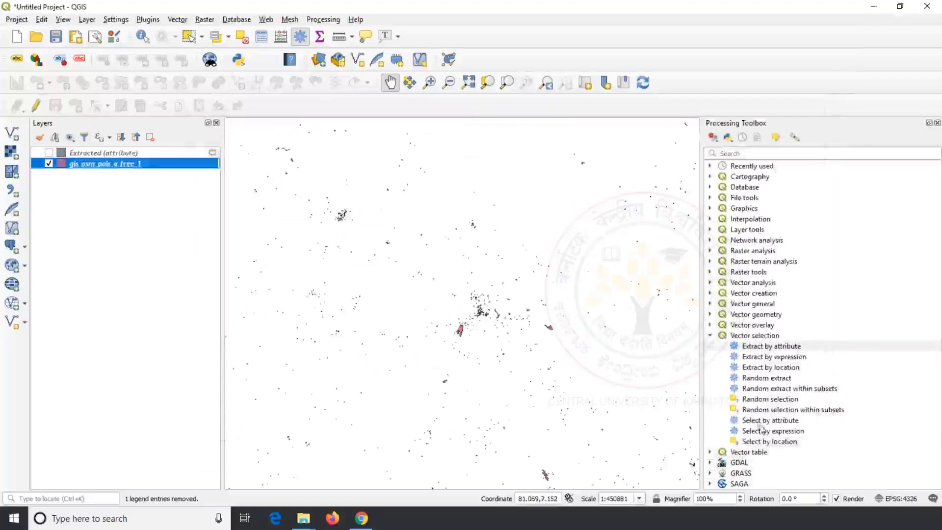
pyautogui.doubleClick(762, 421)
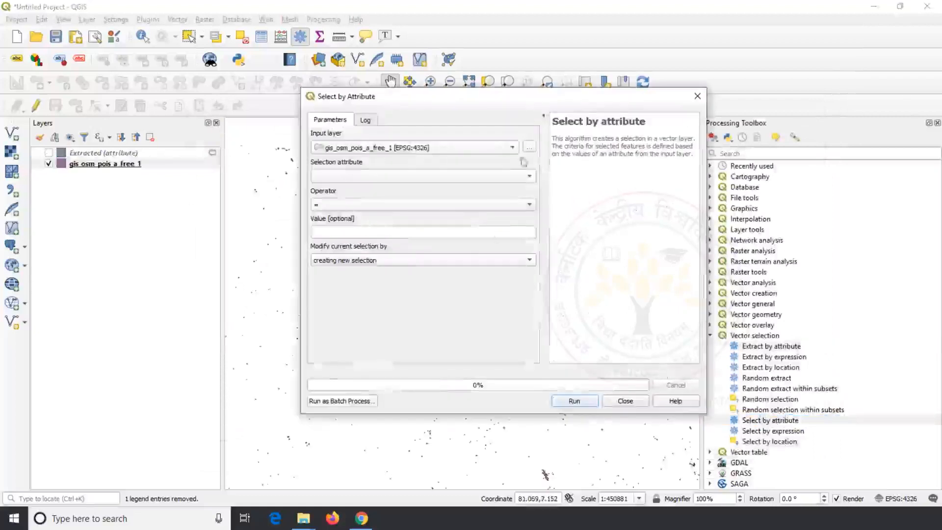
pyautogui.click(516, 149)
pyautogui.click(515, 148)
pyautogui.click(530, 176)
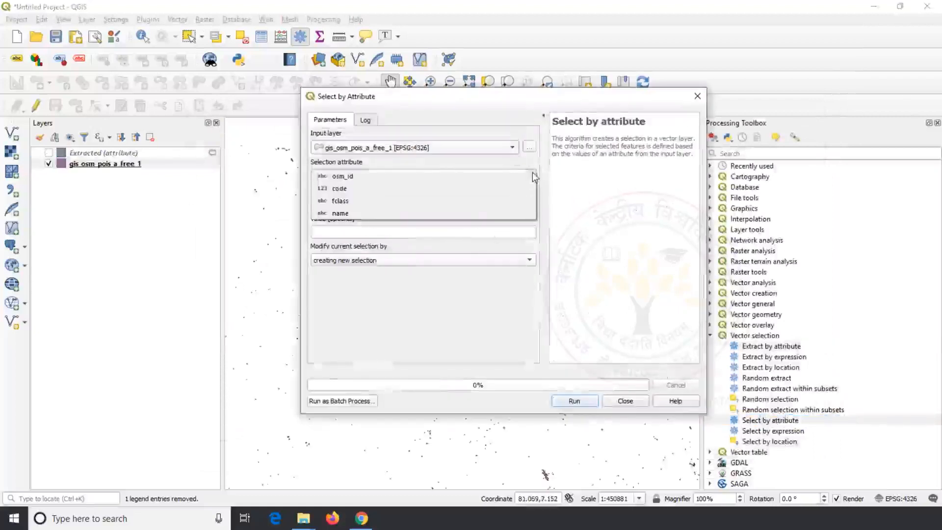
pyautogui.click(398, 200)
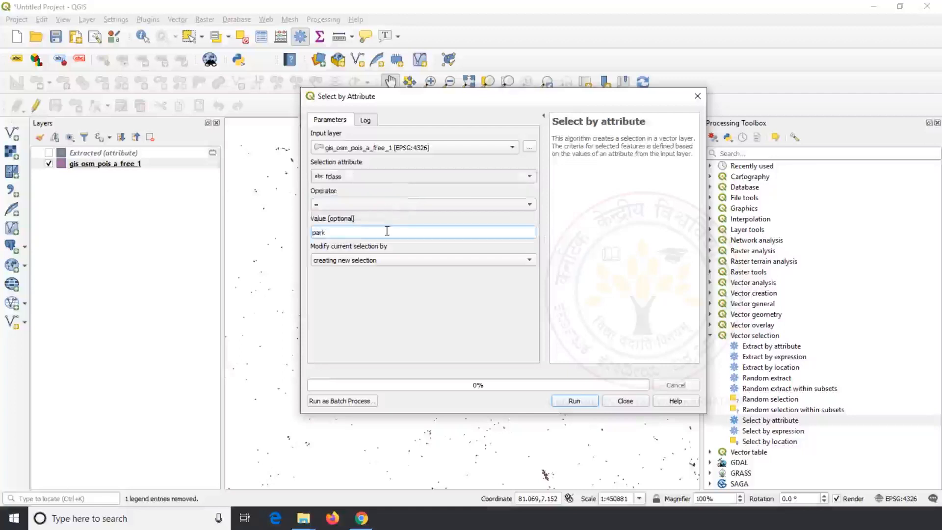
pyautogui.click(574, 401)
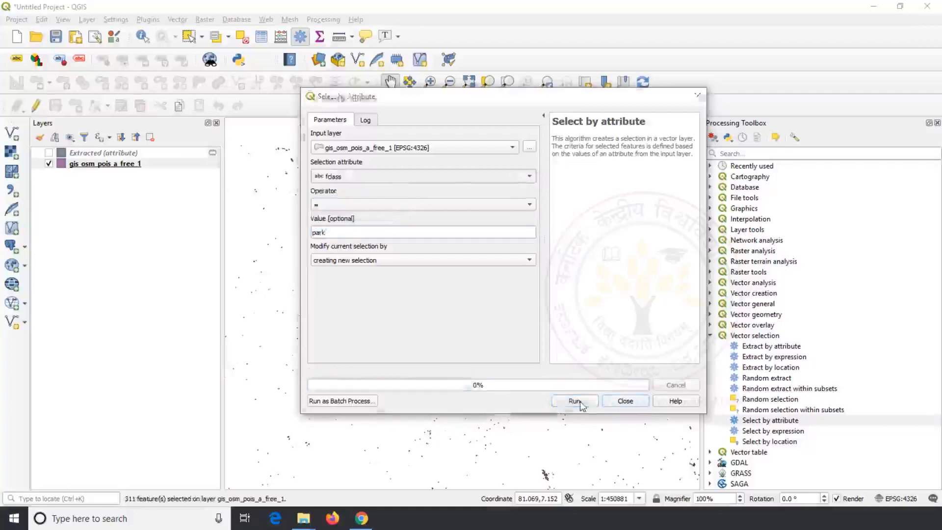
pyautogui.click(624, 401)
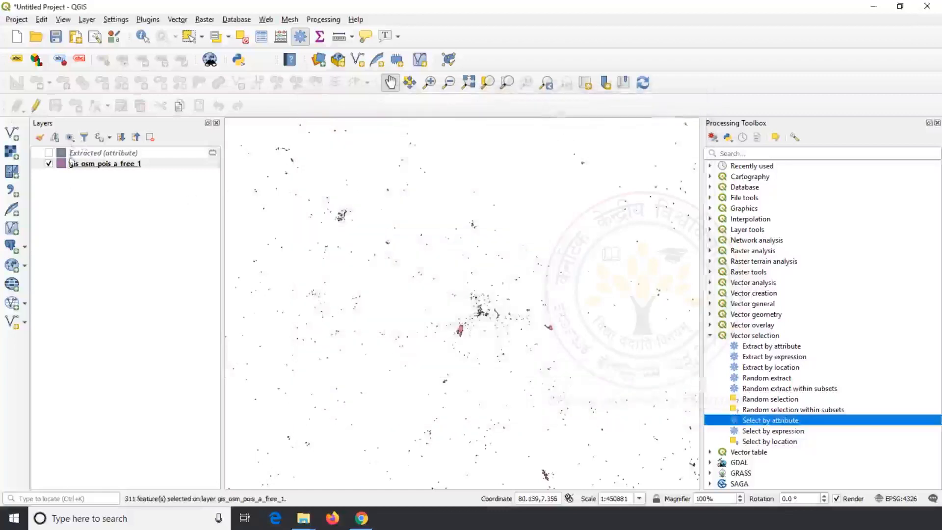
# Examine the distribution of the selected park features on the map among the other POIs
pyautogui.scroll(2, 530, 315)
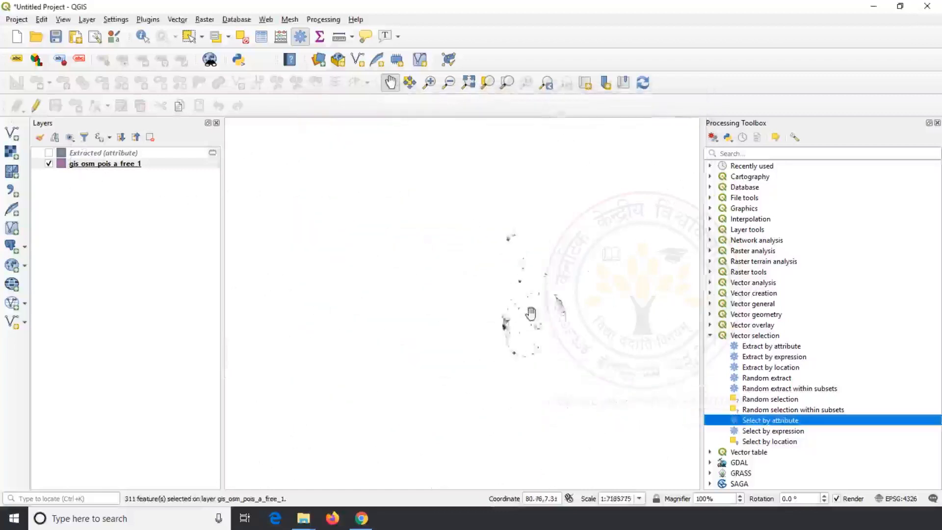
pyautogui.moveTo(532, 322); pyautogui.dragTo(549, 268)
pyautogui.scroll(4, 403, 240)
pyautogui.scroll(-3, 417, 281)
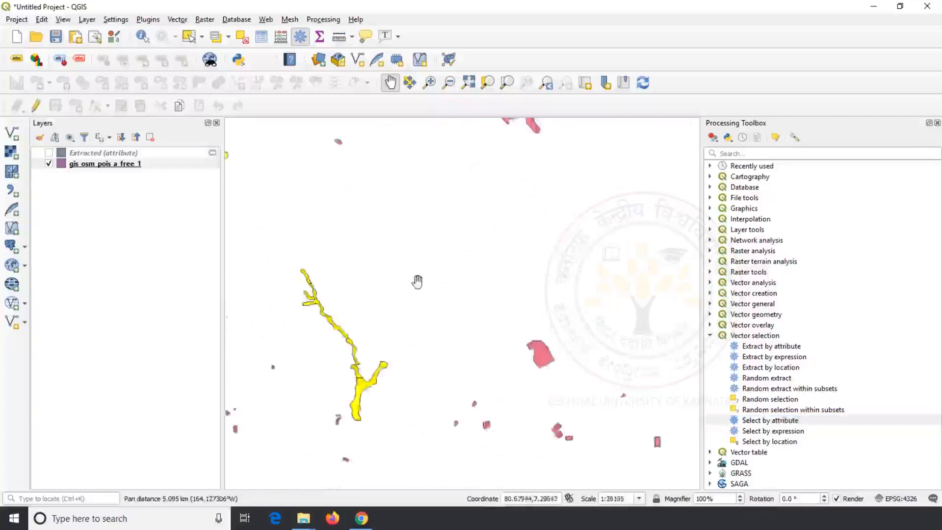
pyautogui.moveTo(641, 307); pyautogui.dragTo(412, 272)
pyautogui.moveTo(332, 379); pyautogui.dragTo(662, 374)
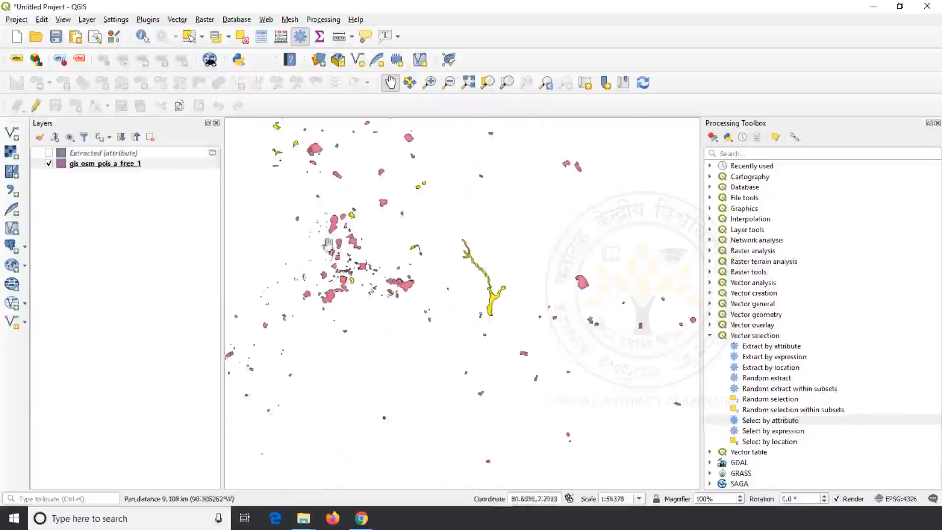
pyautogui.moveTo(323, 246); pyautogui.dragTo(468, 377)
pyautogui.moveTo(407, 278); pyautogui.dragTo(418, 395)
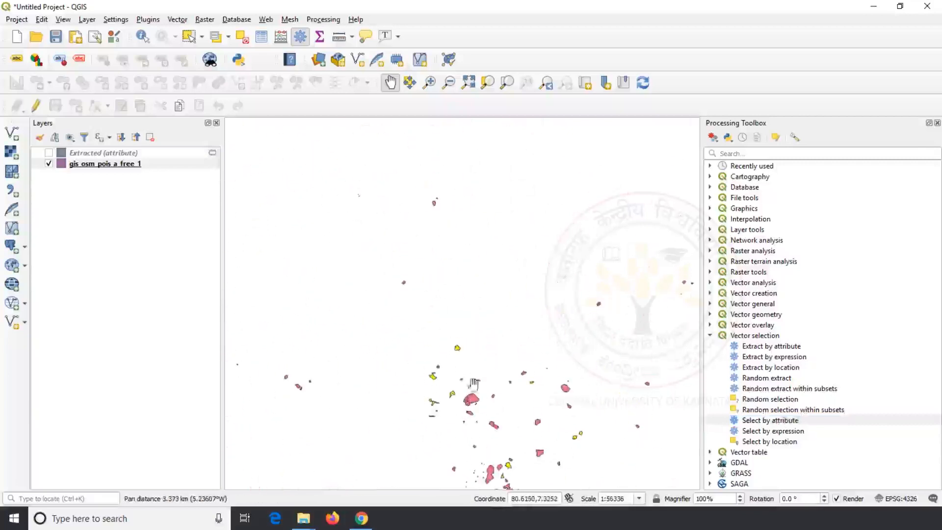
# Check the selected rows in the attribute table of gis_osm_pois_a_free_1, and close the table
pyautogui.rightClick(104, 165)
pyautogui.click(162, 296)
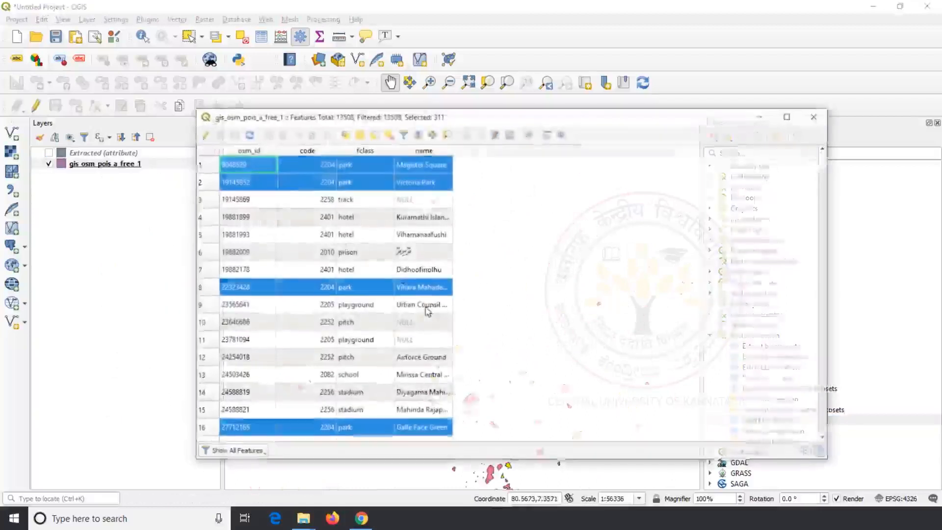
pyautogui.scroll(-20, 356, 206)
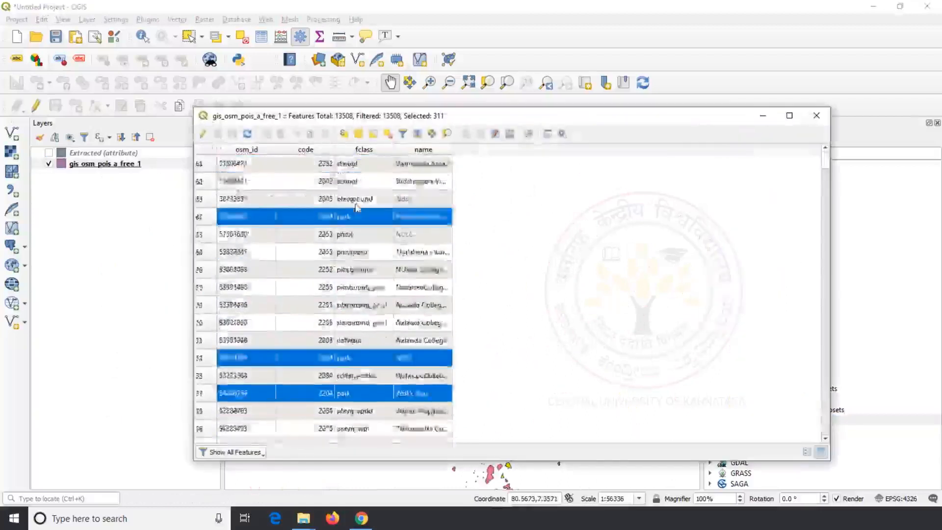
pyautogui.scroll(-20, 361, 209)
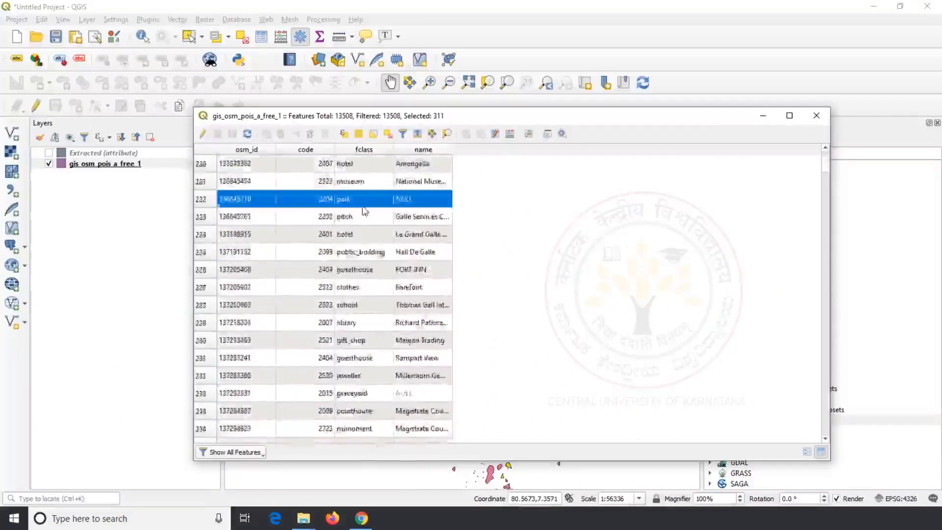
pyautogui.scroll(-8, 363, 211)
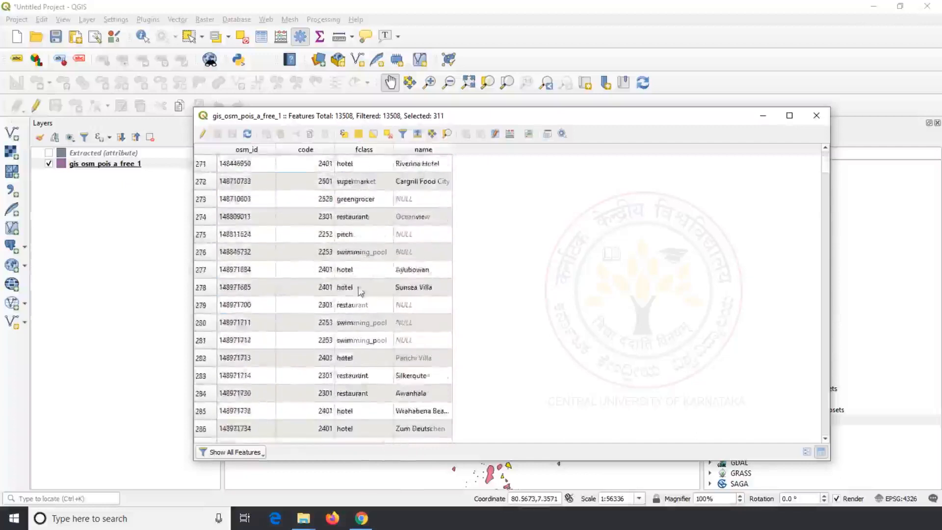
pyautogui.scroll(-18, 360, 290)
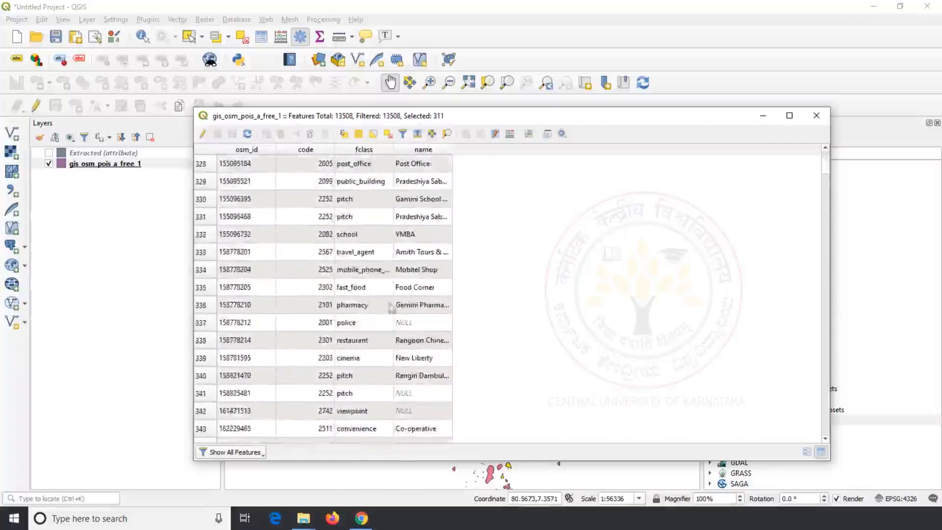
pyautogui.click(816, 116)
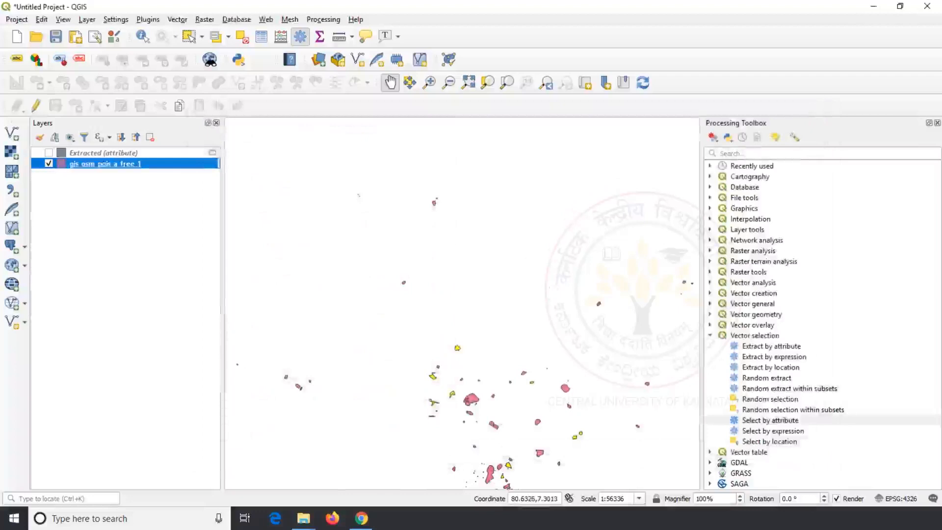
# Start a new project and discard the current one without saving
pyautogui.click(17, 38)
pyautogui.click(532, 276)
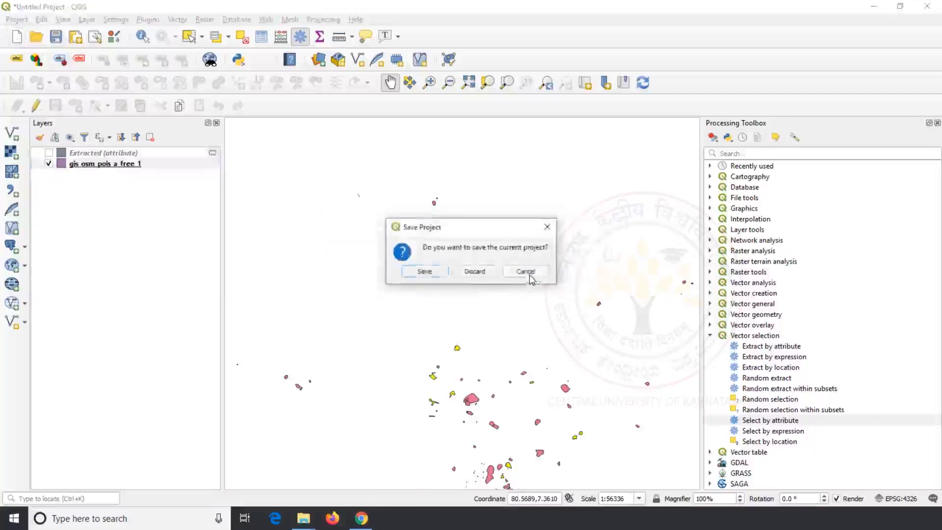
pyautogui.click(469, 271)
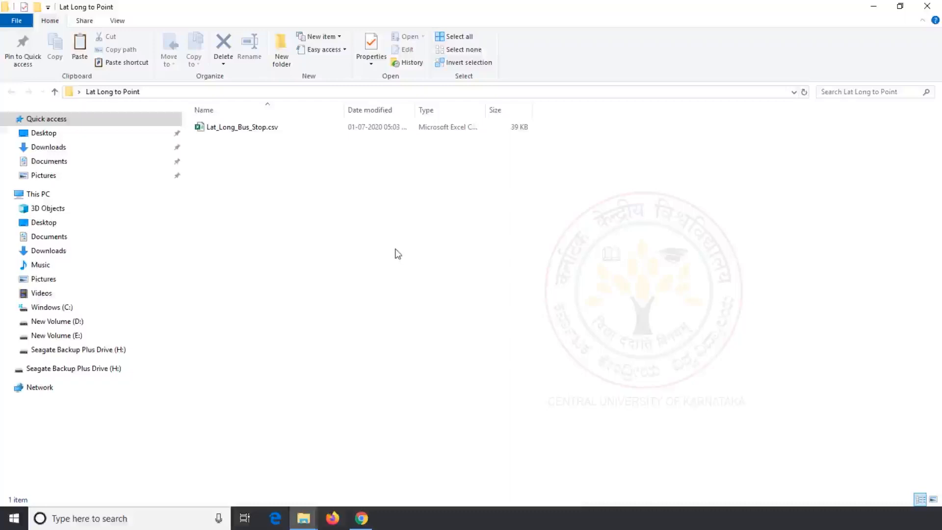
# Open Lat_Long_Bus_Stop.csv from the Lat Long to Point folder in Excel, fit the Longitude column's width and examine the coordinates
pyautogui.doubleClick(265, 127)
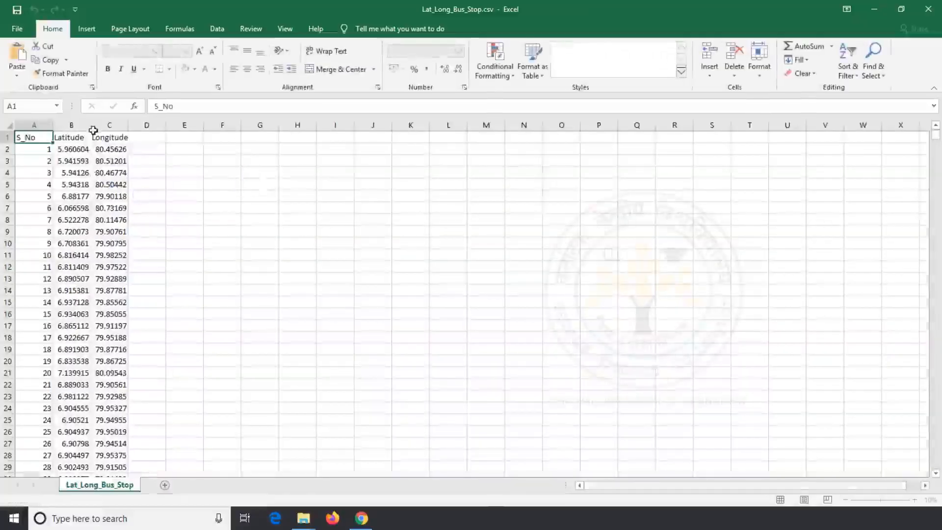
pyautogui.doubleClick(128, 126)
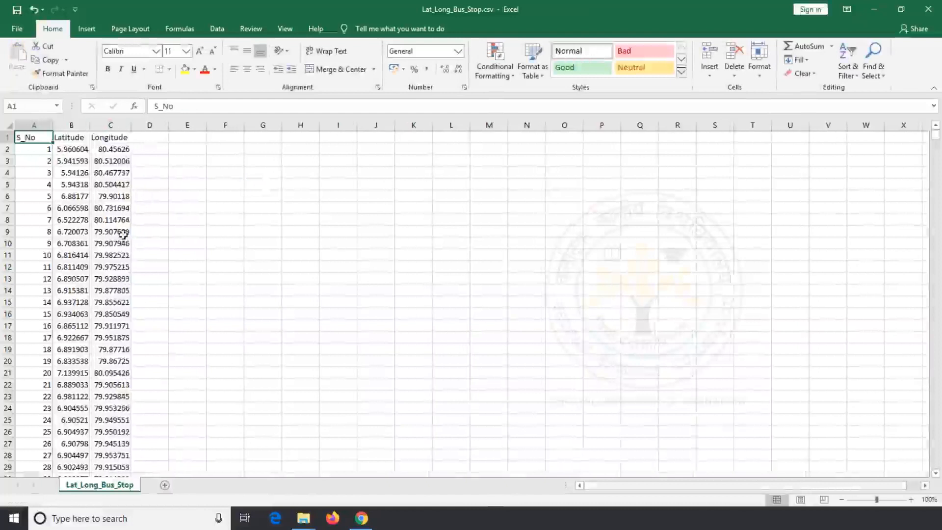
pyautogui.scroll(-9, 123, 235)
pyautogui.scroll(-20, 123, 235)
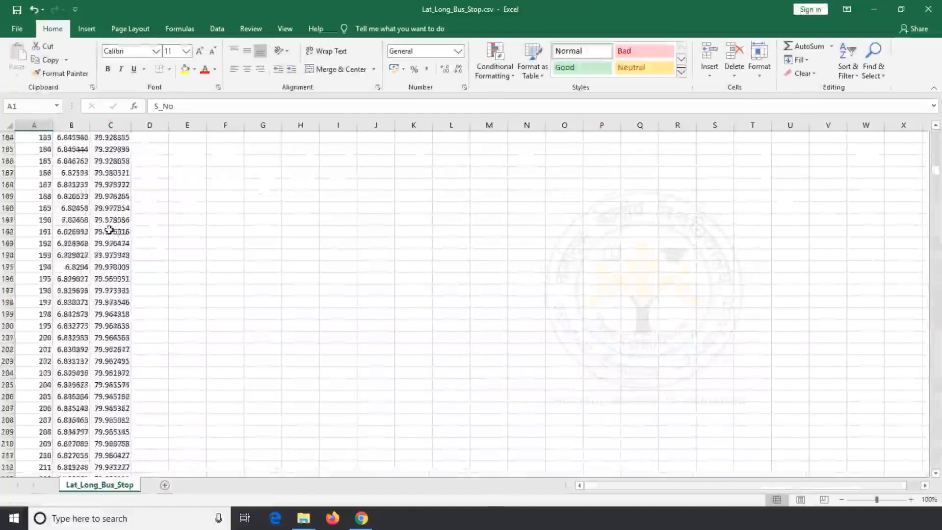
pyautogui.scroll(-7, 95, 242)
pyautogui.click(91, 244)
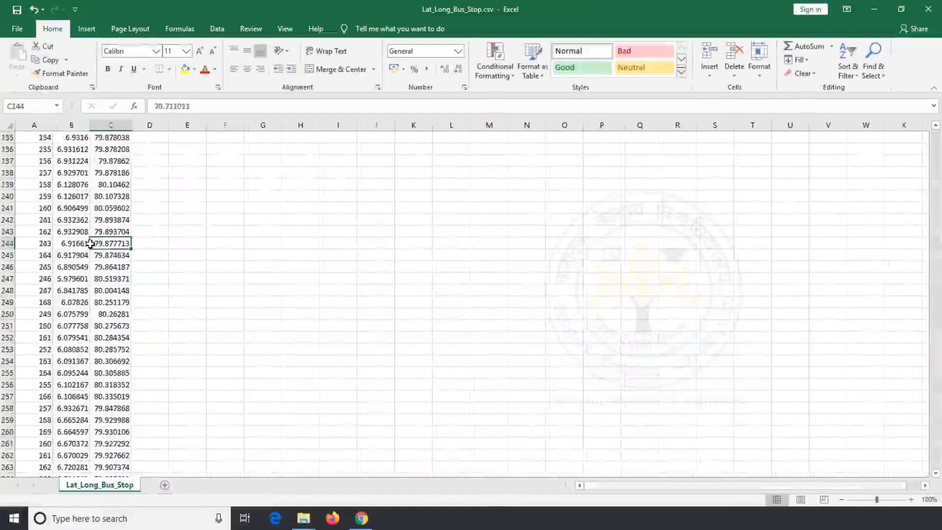
# Check the last bus stop record's serial number, latitude and longitude, return to the start of the sheet, and close the file
pyautogui.hotkey('ctrl', 'Down')
pyautogui.scroll(-4, 26, 335)
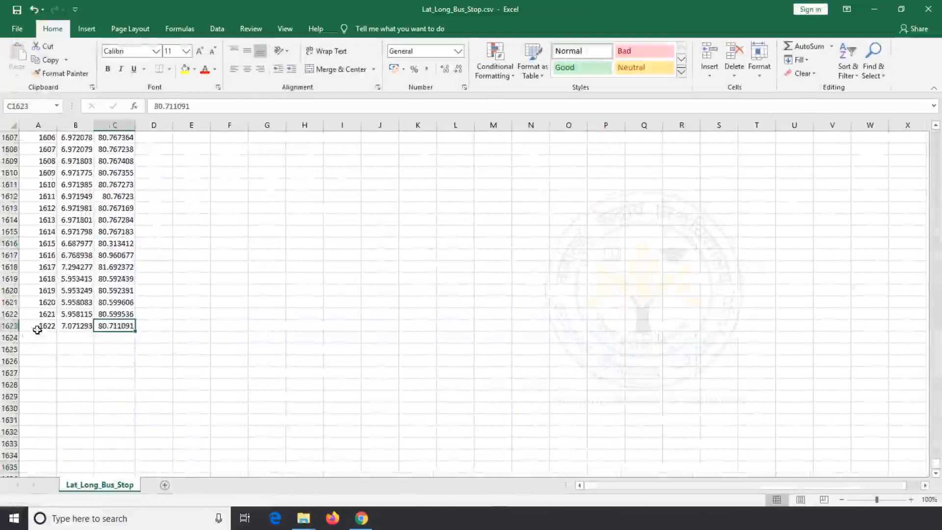
pyautogui.click(38, 326)
pyautogui.click(77, 326)
pyautogui.click(109, 326)
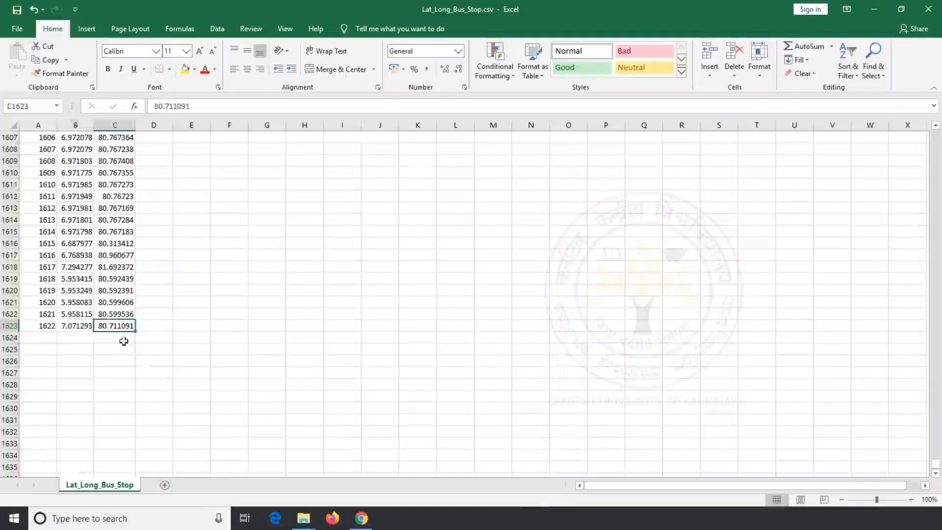
pyautogui.scroll(8, 122, 340)
pyautogui.hotkey('ctrl', 'Home')
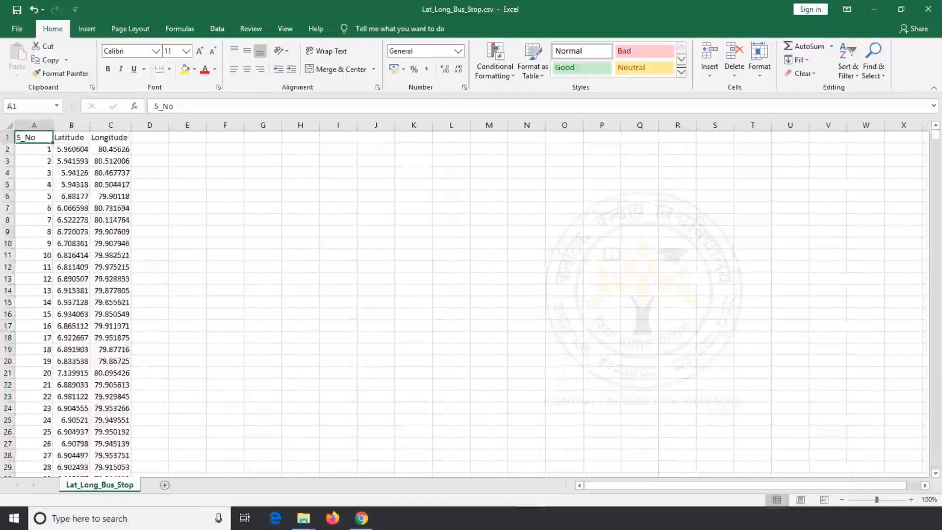
pyautogui.click(936, 10)
pyautogui.click(461, 274)
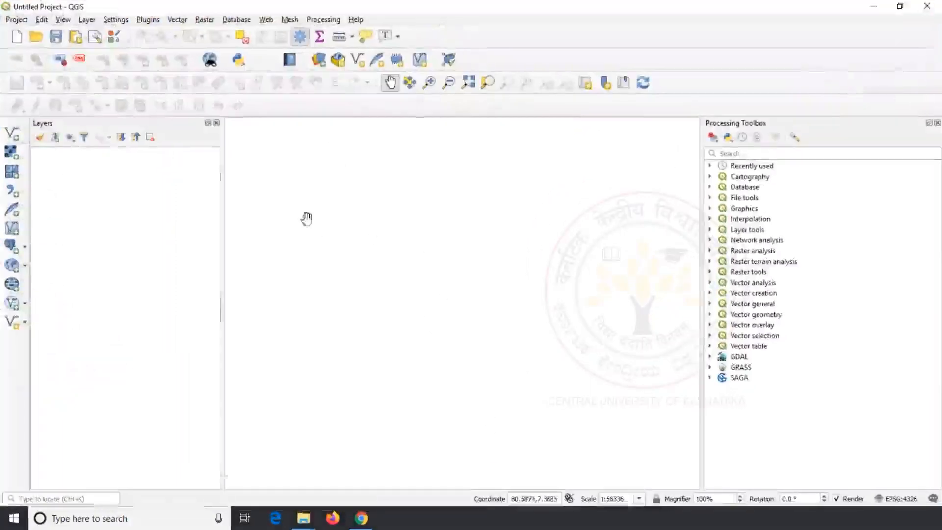
# Choose Lat_Long_Bus_Stop.csv from the Lat Long to Point folder as the source for a delimited text layer
pyautogui.click(87, 19)
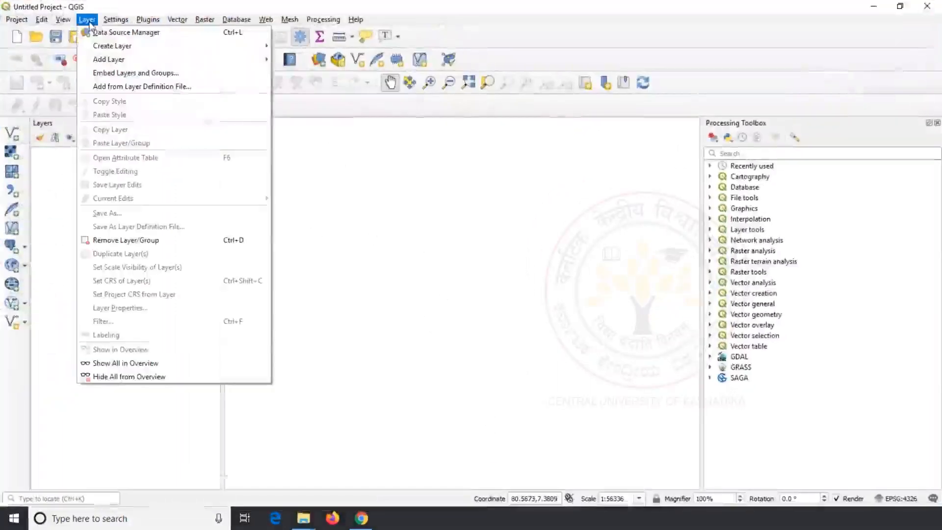
pyautogui.moveTo(172, 60)
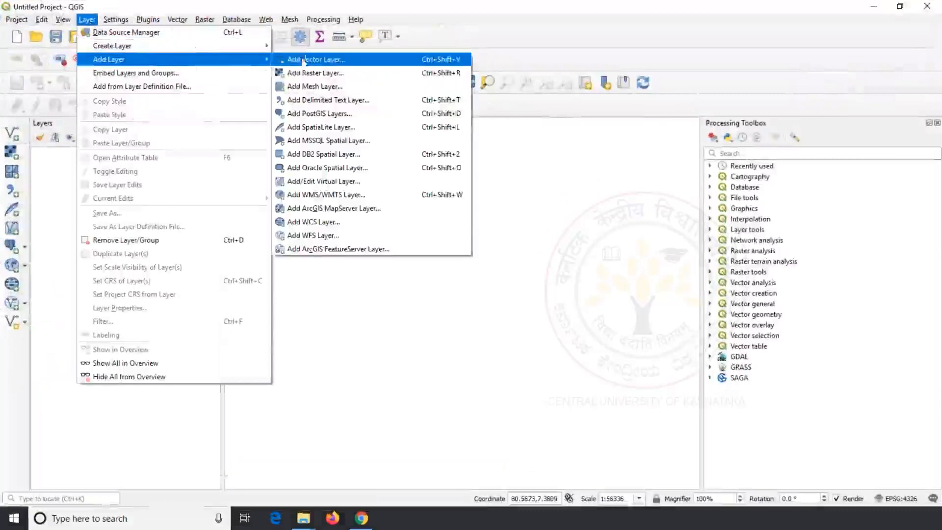
pyautogui.click(338, 100)
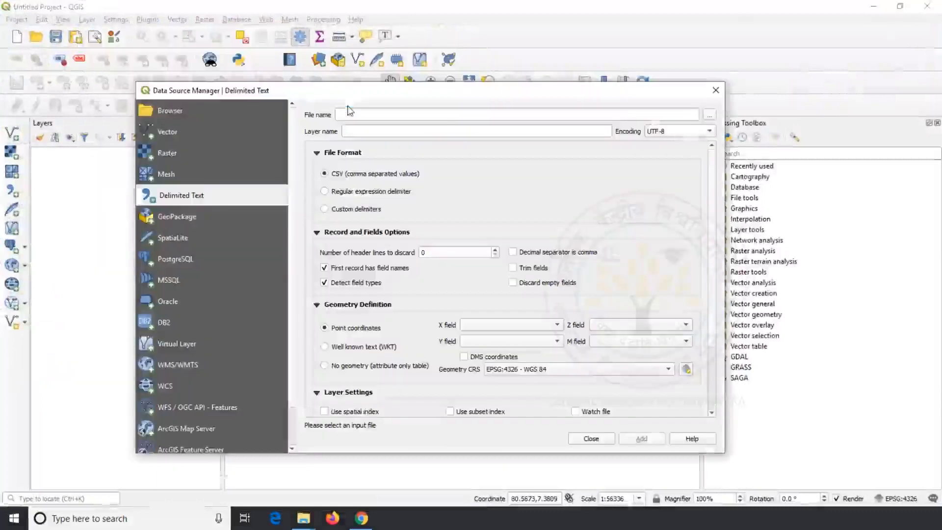
pyautogui.click(709, 115)
pyautogui.click(290, 151)
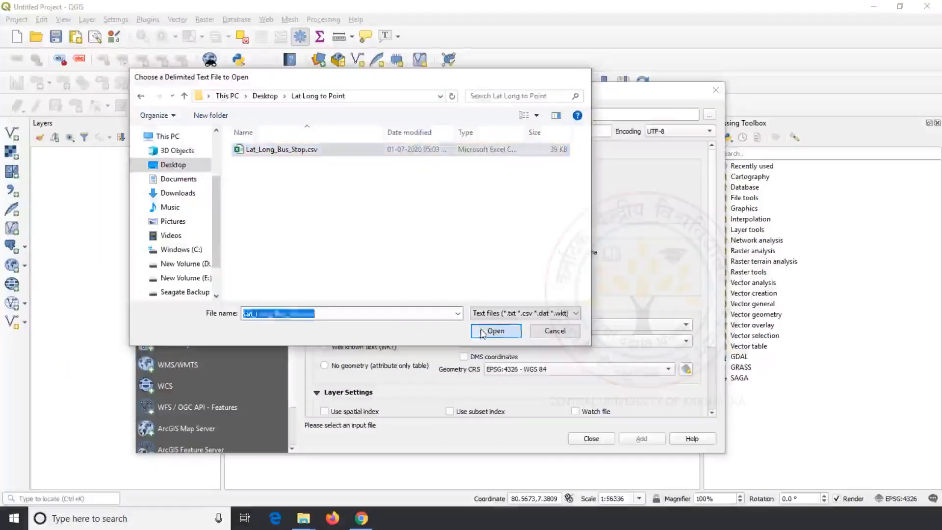
pyautogui.click(493, 330)
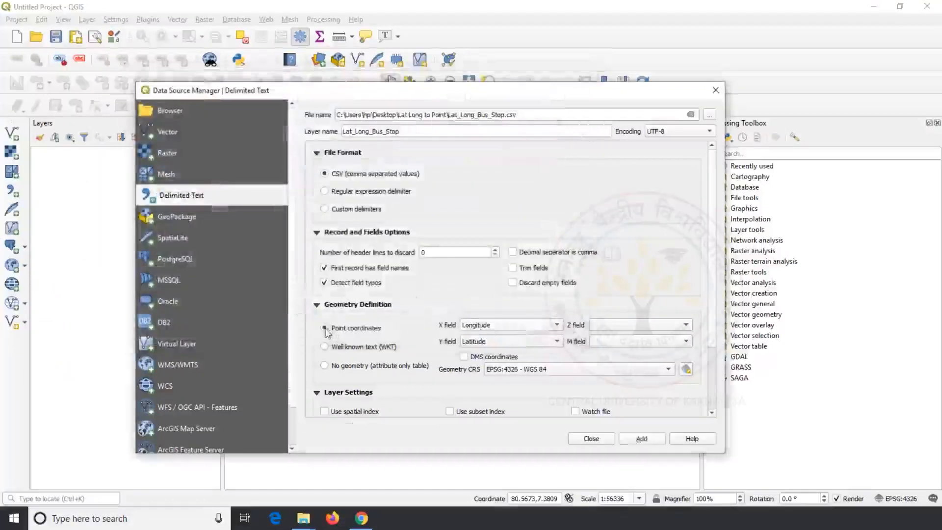
# Define the point coordinates with Longitude as the X field and Latitude as the Y field
pyautogui.click(513, 331)
pyautogui.click(507, 326)
pyautogui.click(505, 342)
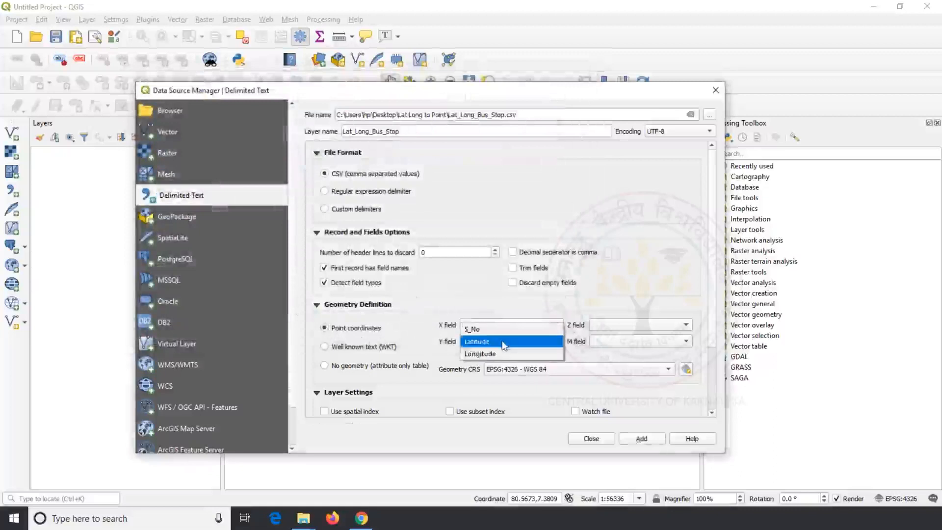
pyautogui.click(501, 342)
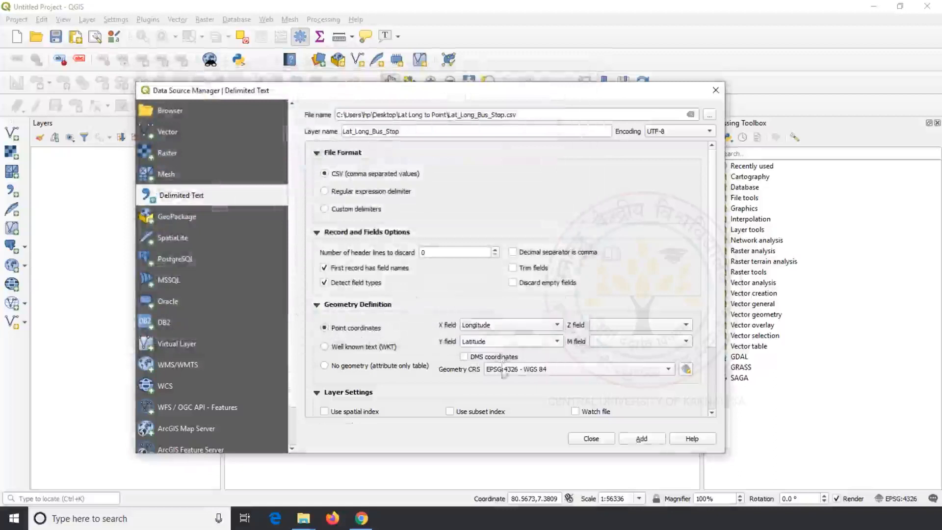
# Set the geometry CRS to EPSG:4326 - WGS 84, add the bus stop points to the map, and close the data source dialog
pyautogui.click(692, 369)
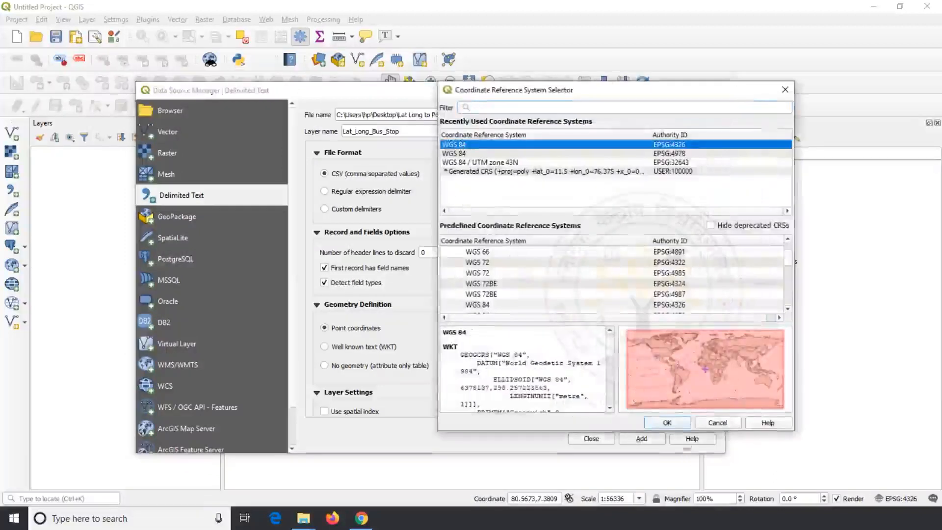
pyautogui.click(680, 423)
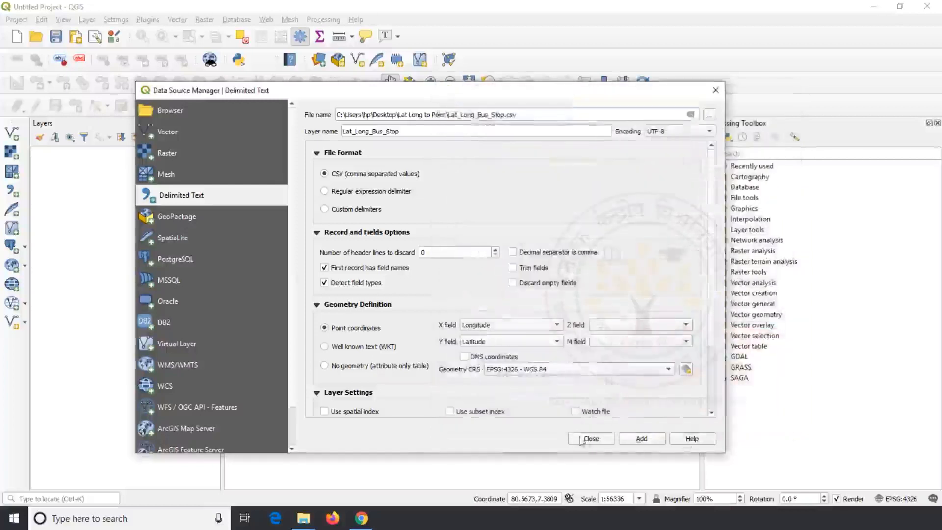
pyautogui.click(642, 438)
pyautogui.click(590, 439)
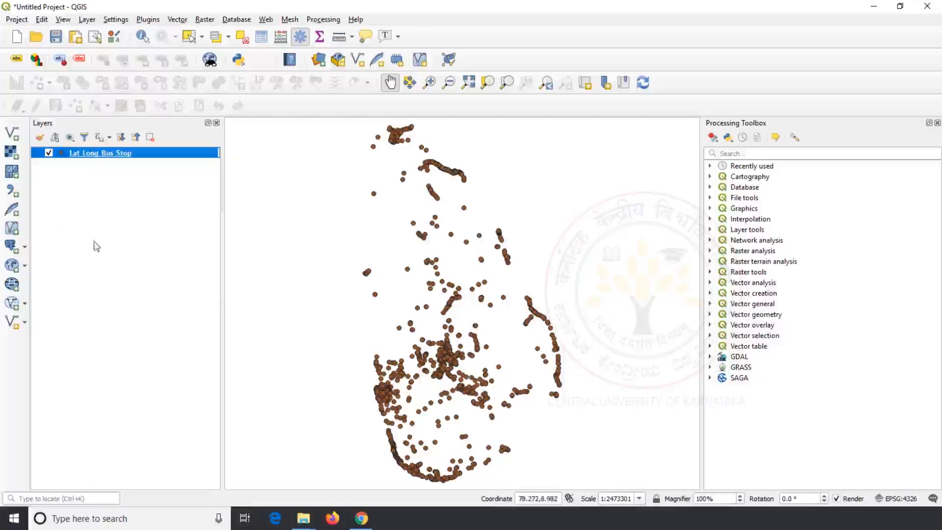
# Export all features of Lat_Long_Bus_Stop as an ESRI Shapefile named Bus_Stops in the Lat Long to Point folder
pyautogui.rightClick(98, 154)
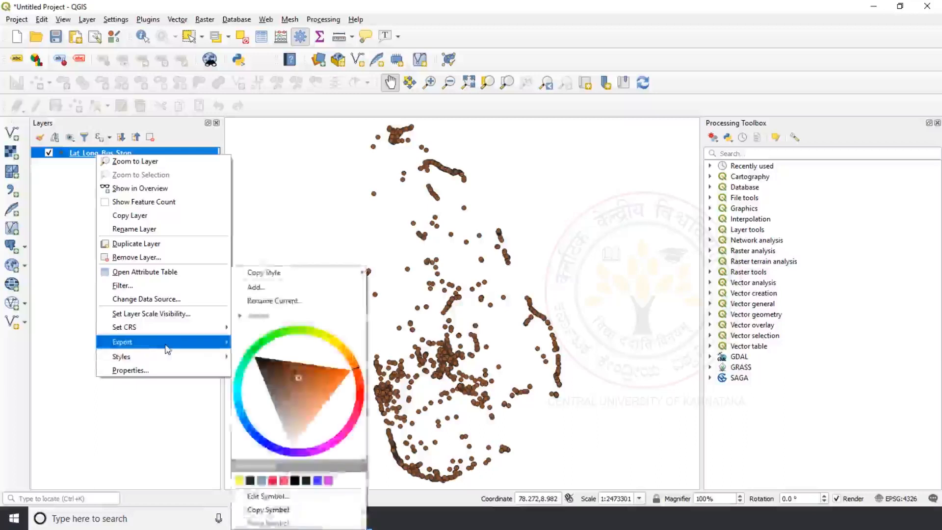
pyautogui.moveTo(167, 347)
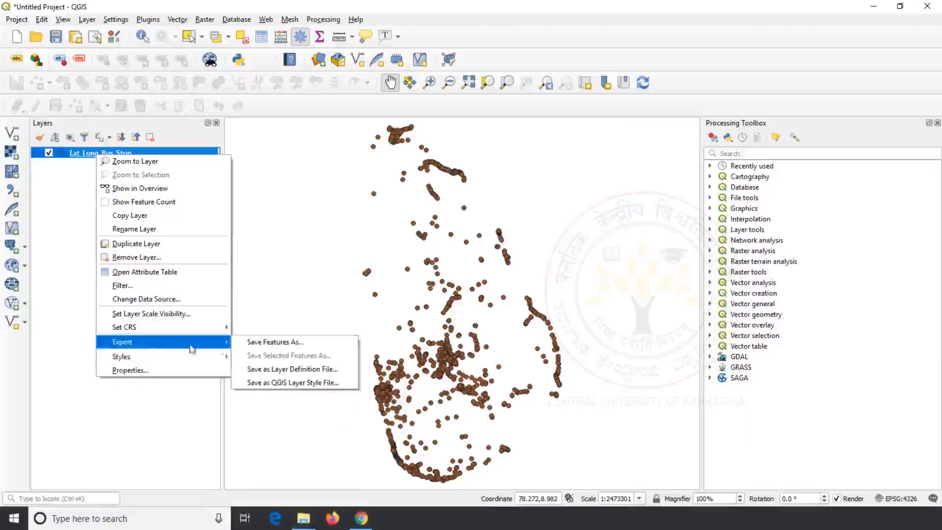
pyautogui.click(295, 344)
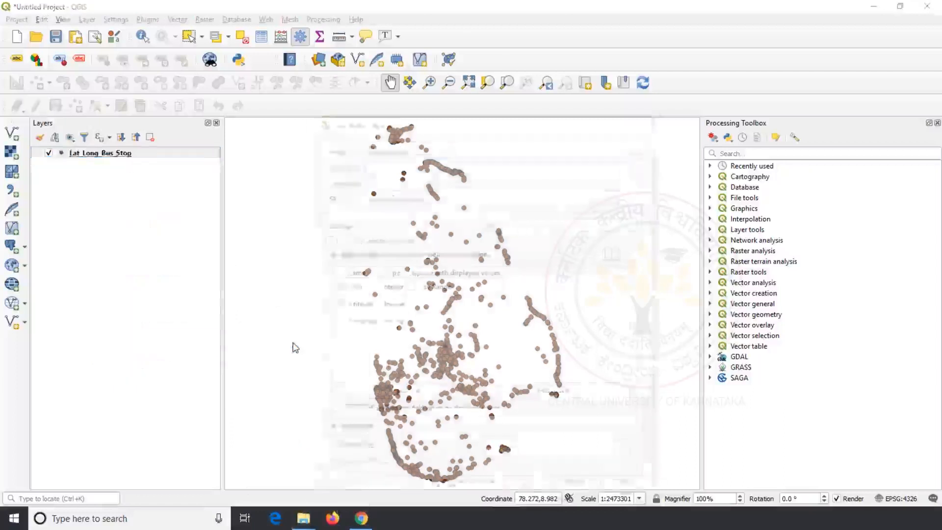
pyautogui.moveTo(472, 127); pyautogui.dragTo(410, 89)
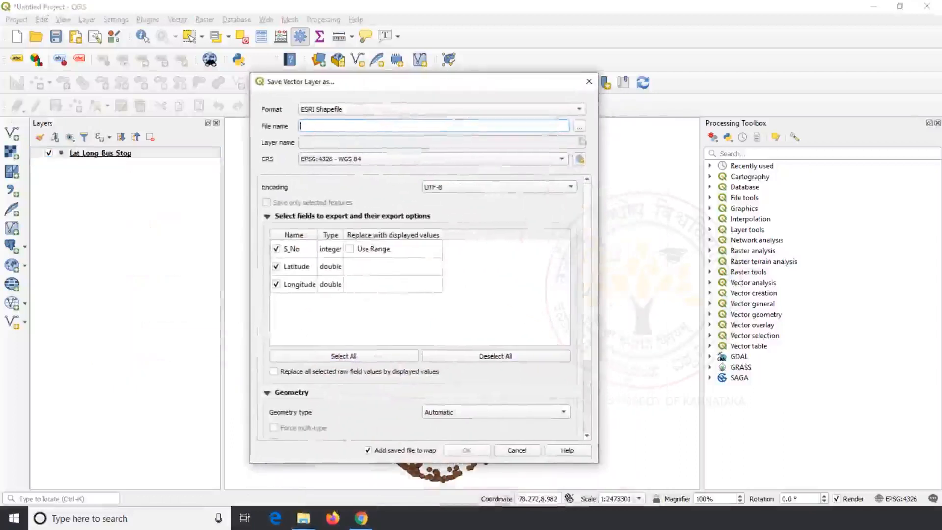
pyautogui.click(579, 125)
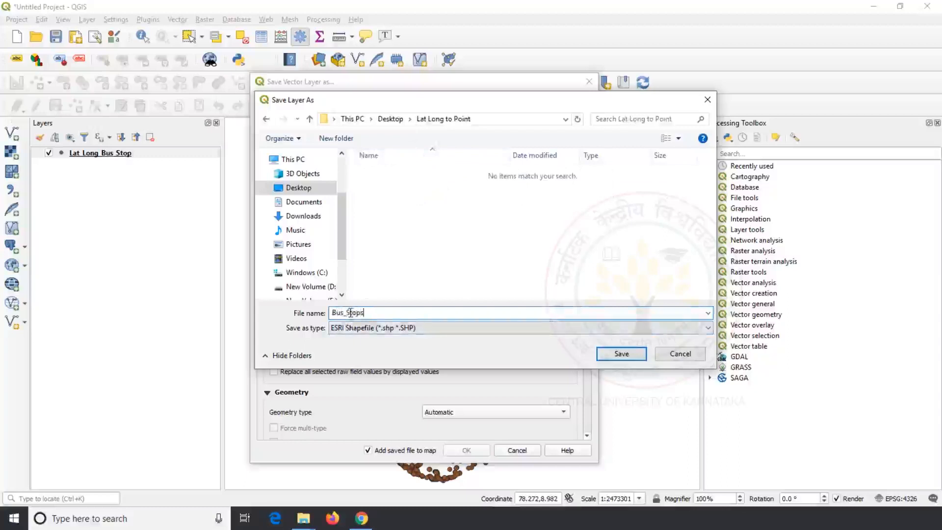
pyautogui.write('Bus_Stops')
pyautogui.click(644, 354)
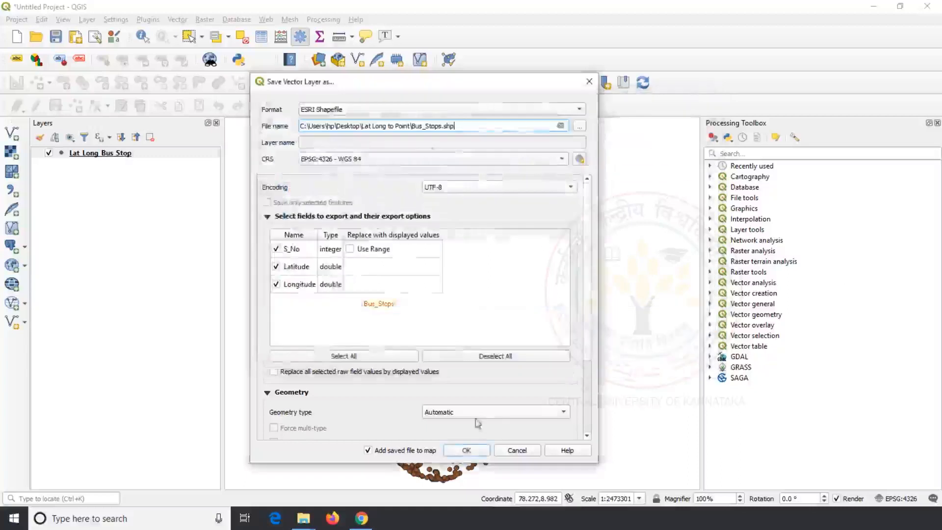
pyautogui.click(466, 450)
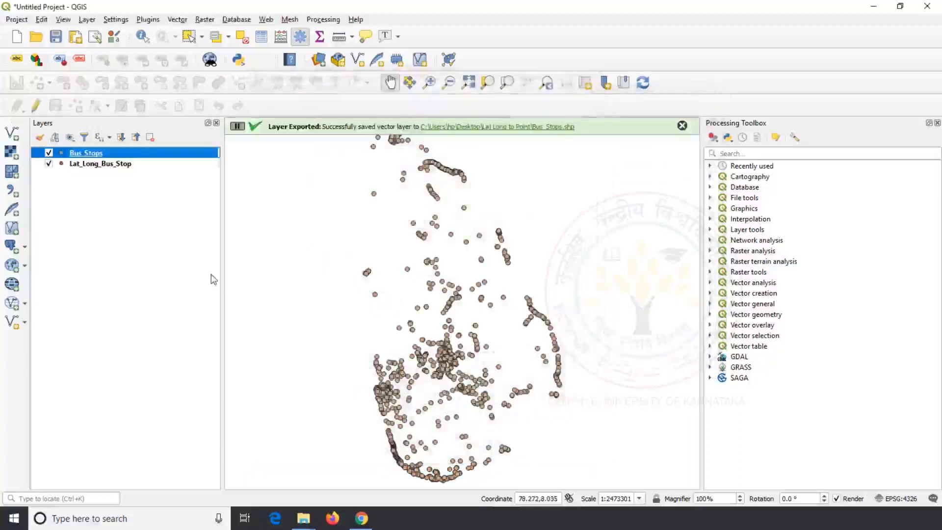
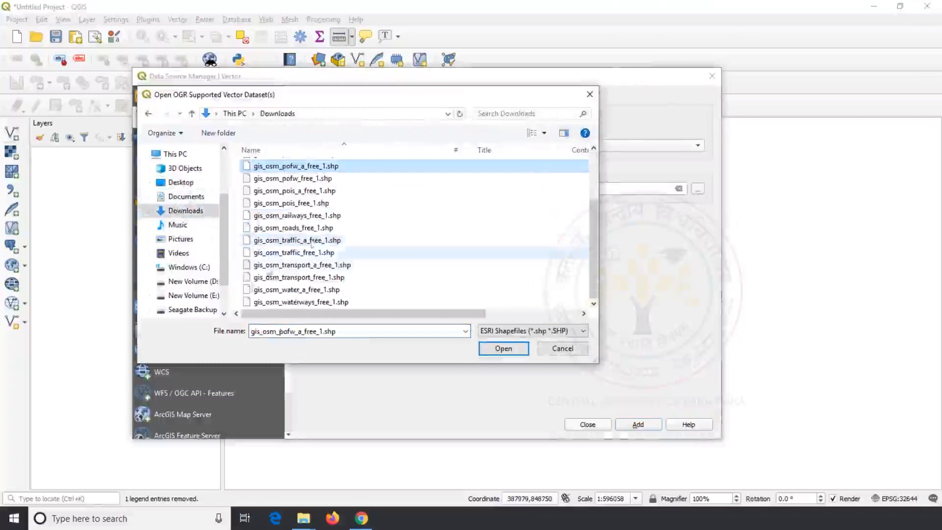
# Add the vector layer gis_osm_water_a_free_1.shp from the Downloads folder to the map
pyautogui.click(400, 291)
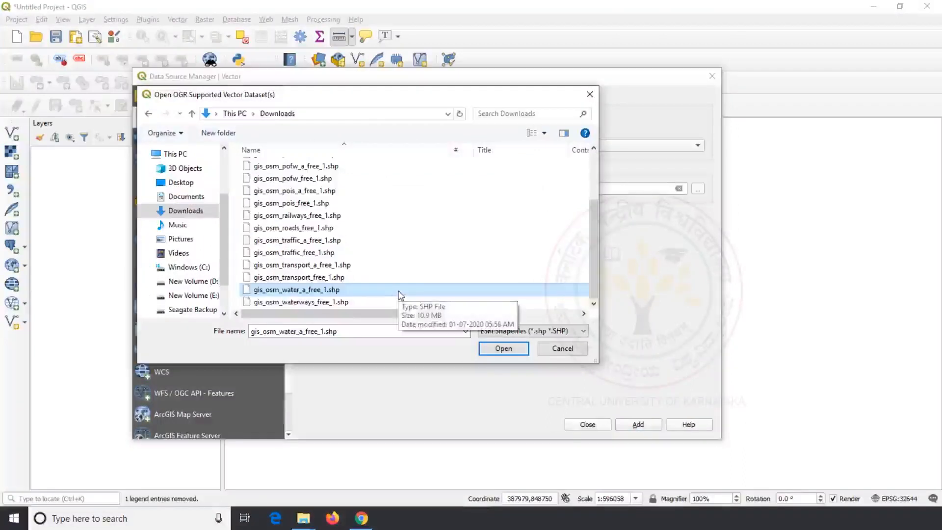
pyautogui.click(502, 349)
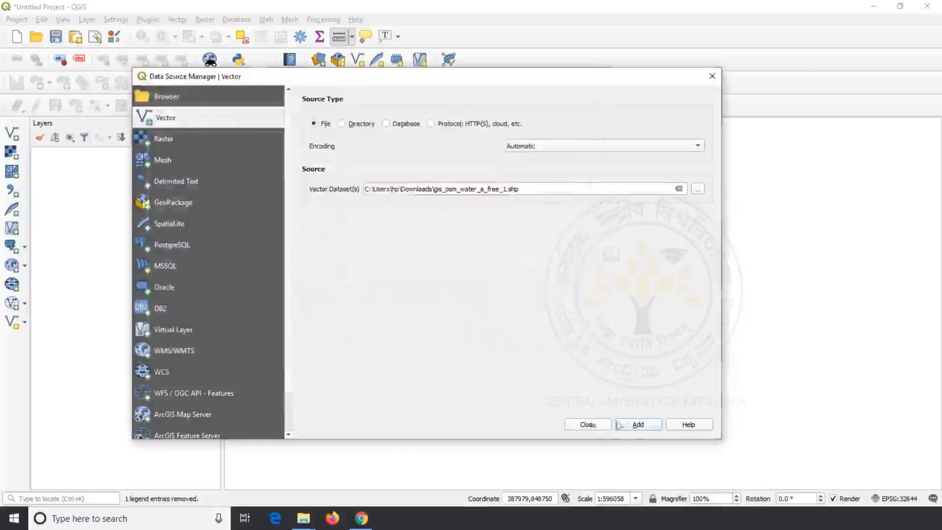
pyautogui.click(635, 425)
pyautogui.click(603, 426)
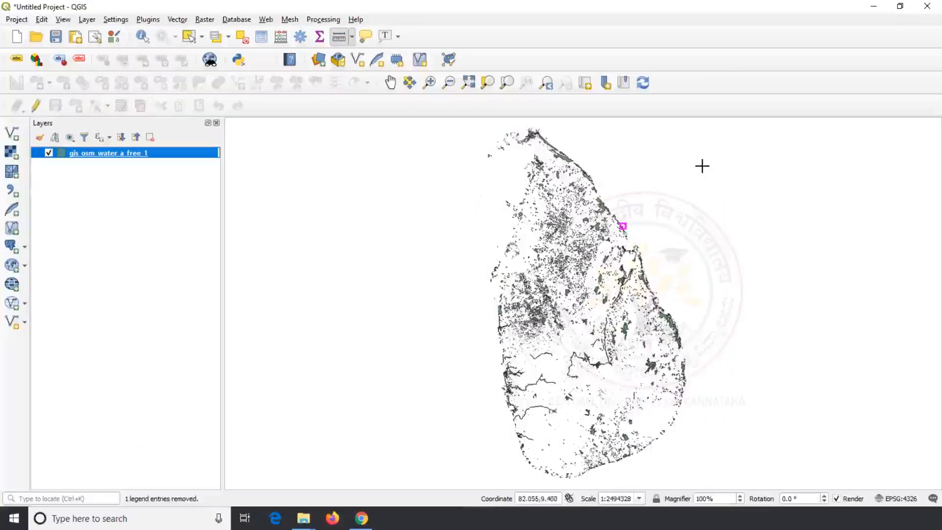
# Check the coordinate reference system in the water layer's properties information, and close the properties
pyautogui.rightClick(121, 157)
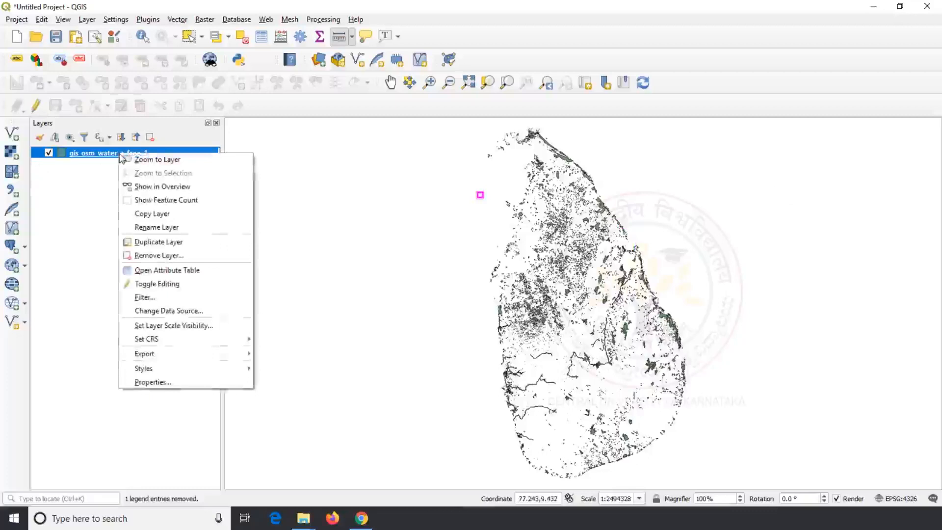
pyautogui.click(156, 382)
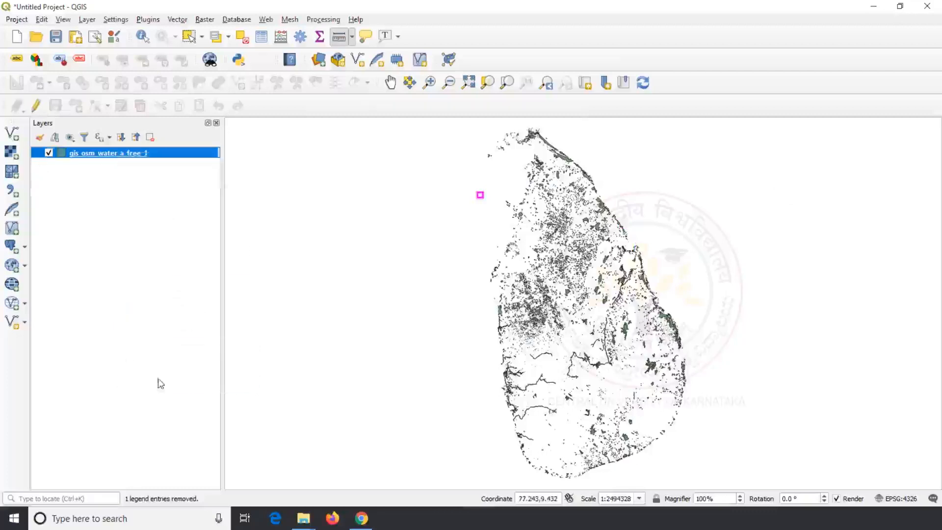
pyautogui.click(138, 84)
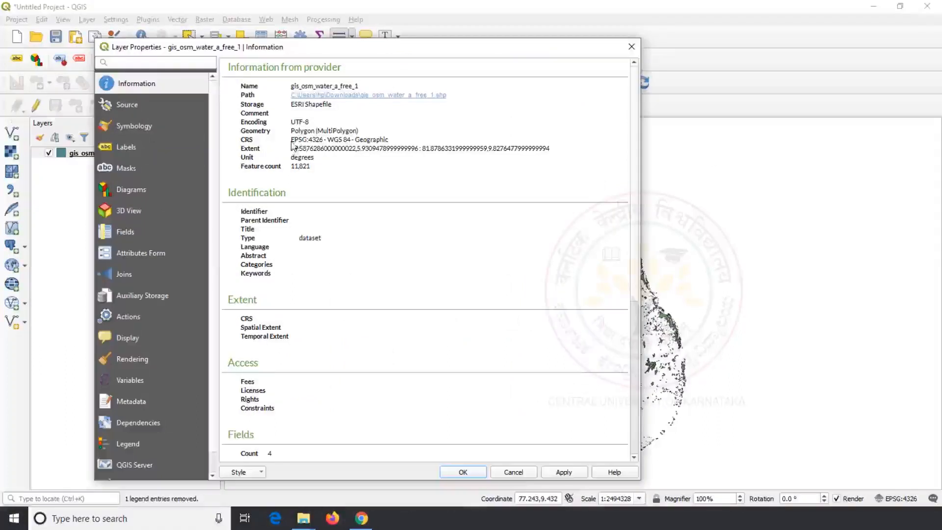
pyautogui.moveTo(292, 143); pyautogui.dragTo(365, 147)
pyautogui.click(388, 146)
pyautogui.click(463, 472)
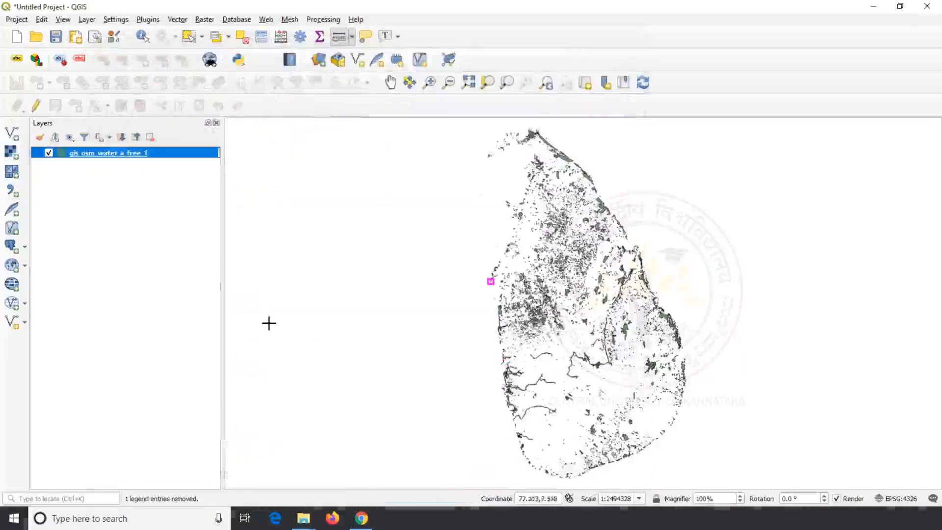
# Start exporting gis_osm_water_a_free_1 as an ESRI Shapefile named Waterbody in the Desktop's Buffer folder, and open the CRS selector
pyautogui.rightClick(150, 155)
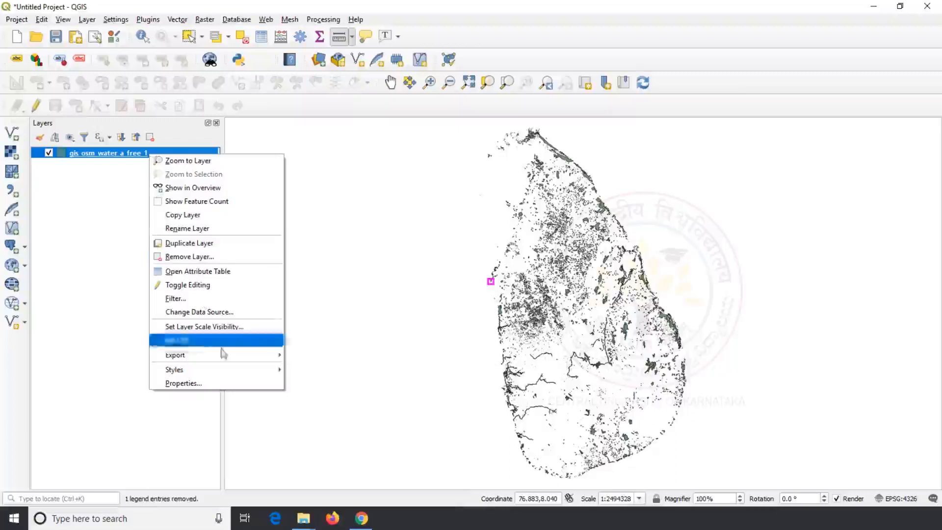
pyautogui.moveTo(224, 357)
pyautogui.click(339, 355)
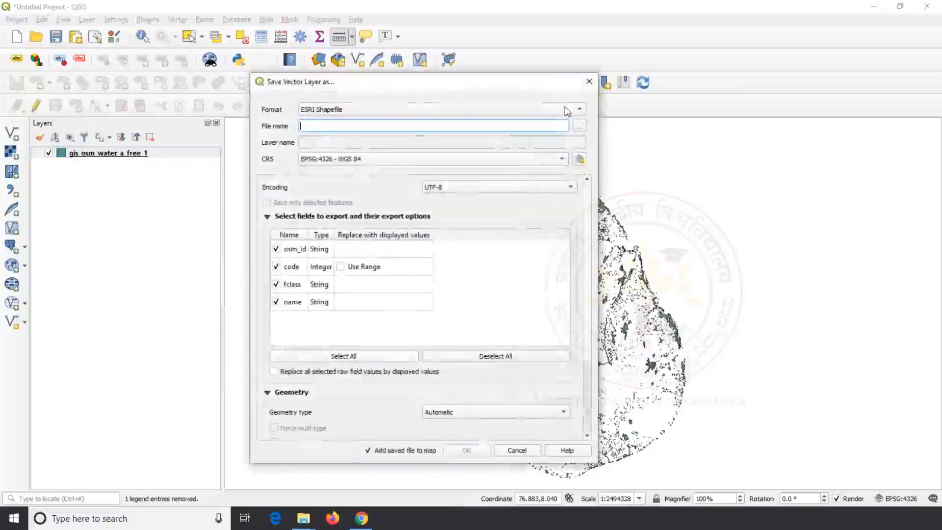
pyautogui.click(578, 127)
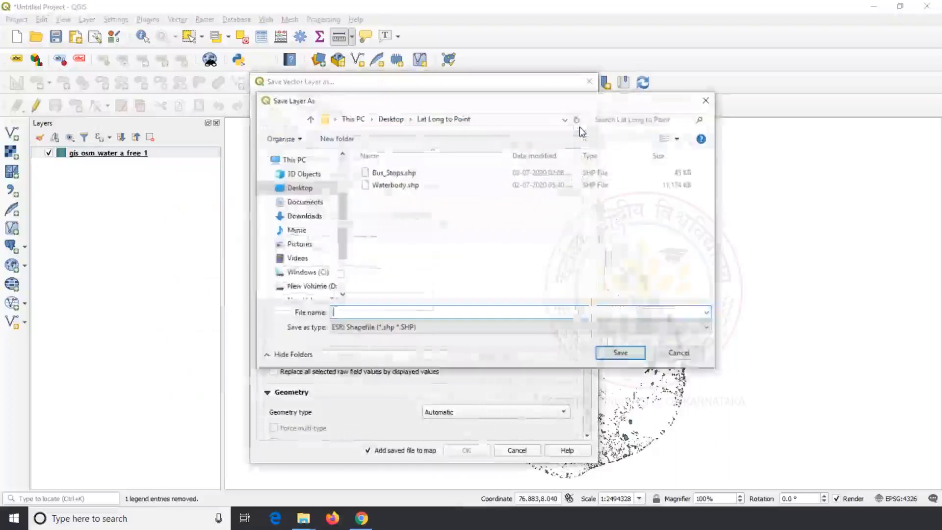
pyautogui.click(299, 189)
pyautogui.doubleClick(457, 206)
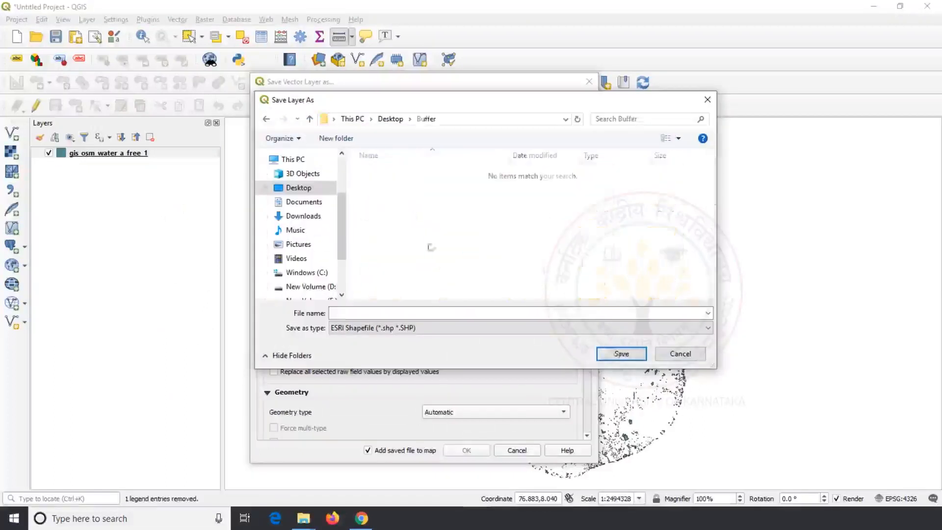
pyautogui.click(399, 315)
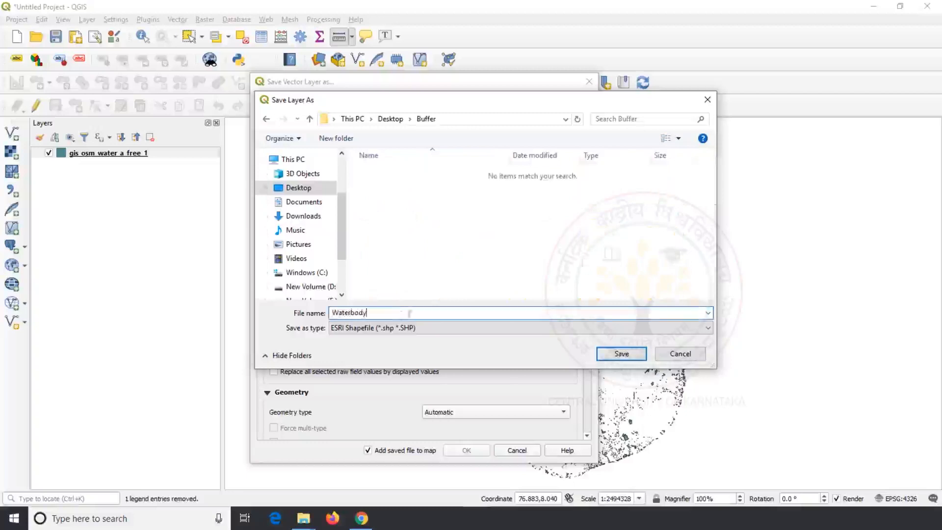
pyautogui.click(621, 353)
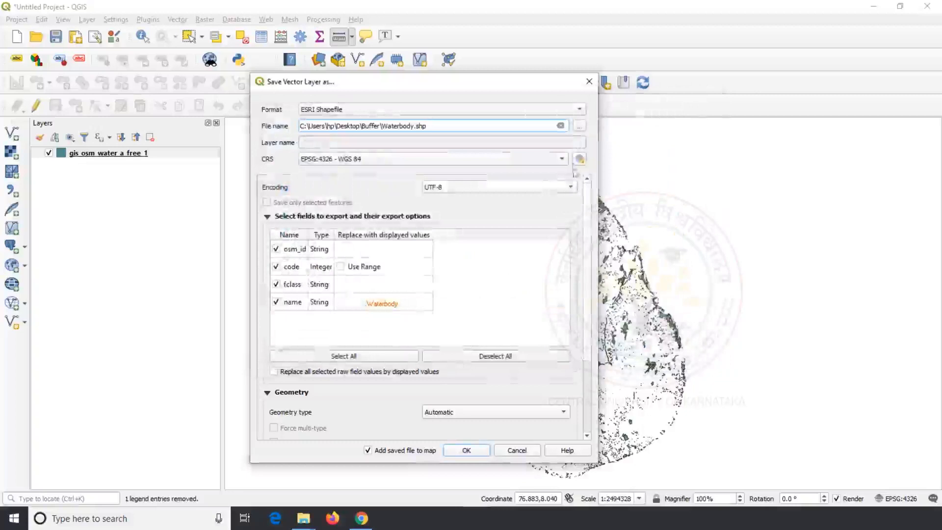
pyautogui.click(579, 160)
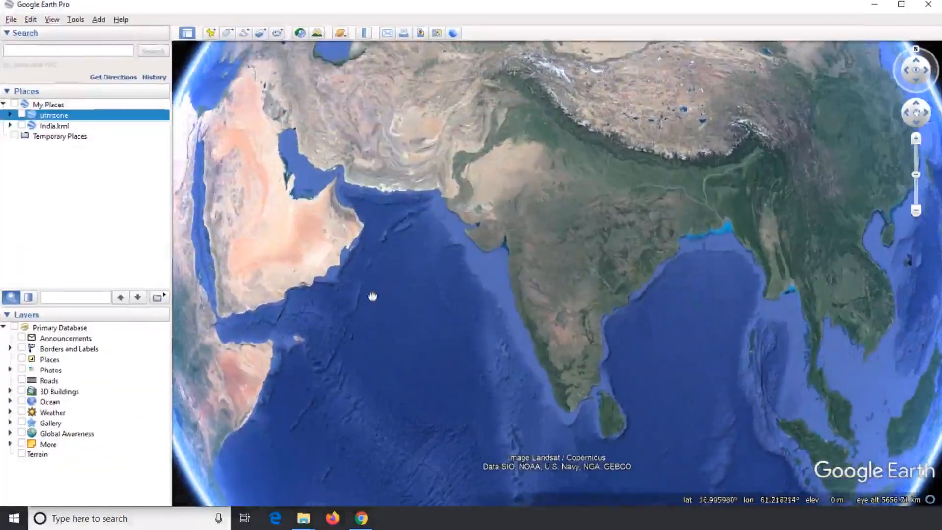
# In Google Earth Pro, display the utmzone overlay and examine which UTM zone covers Sri Lanka
pyautogui.click(21, 114)
pyautogui.scroll(-2, 472, 255)
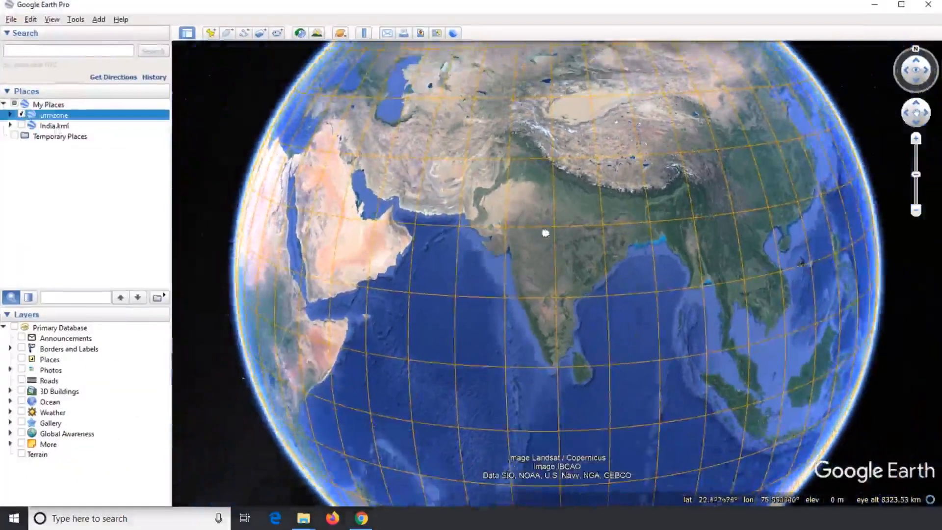
pyautogui.moveTo(545, 233); pyautogui.dragTo(542, 216)
pyautogui.scroll(1, 601, 332)
pyautogui.scroll(3, 599, 331)
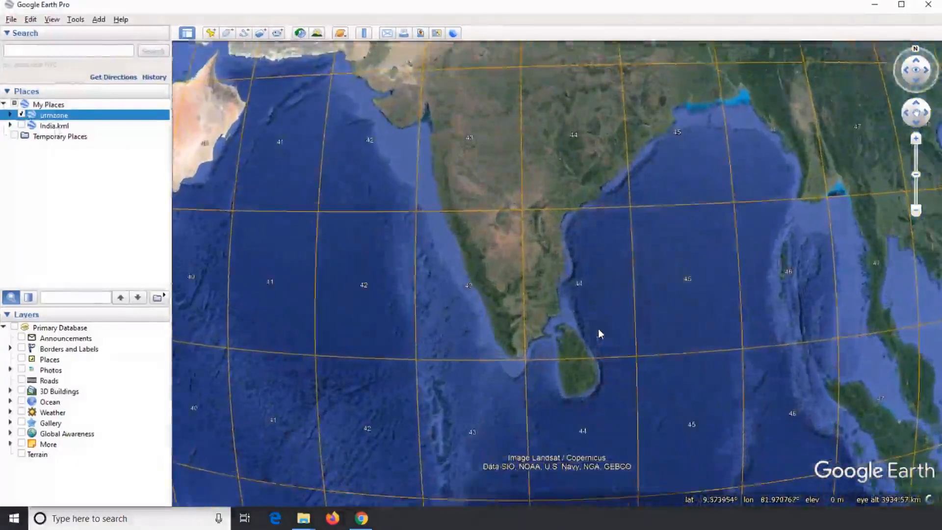
pyautogui.scroll(1, 562, 293)
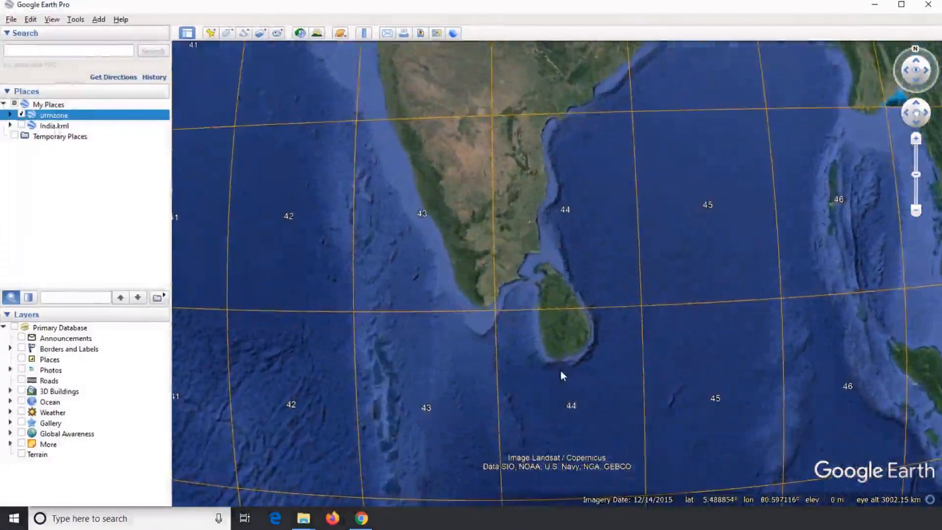
pyautogui.scroll(1, 561, 370)
pyautogui.scroll(-2, 561, 370)
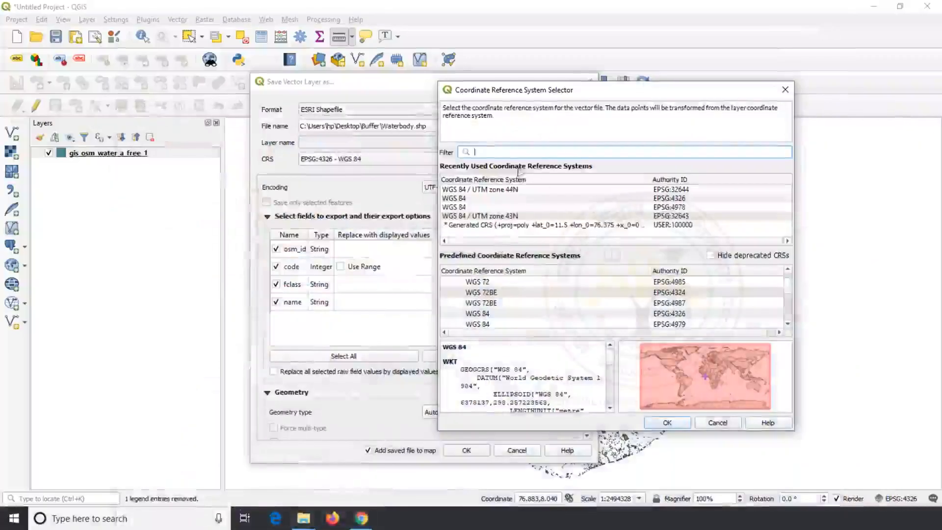
# Set the export CRS to WGS 84 / UTM zone 44N (EPSG:32644) in QGIS and export the water layer
pyautogui.write('U')
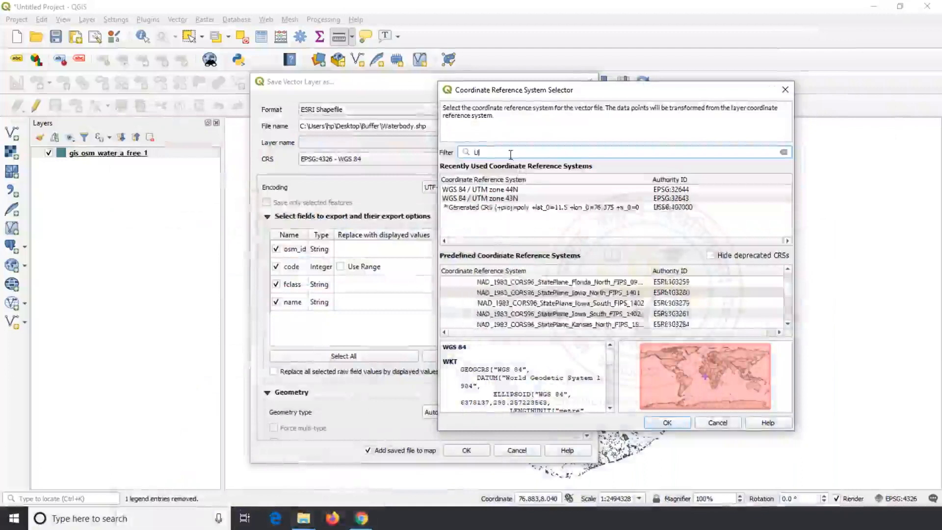
pyautogui.write('TM Zone ')
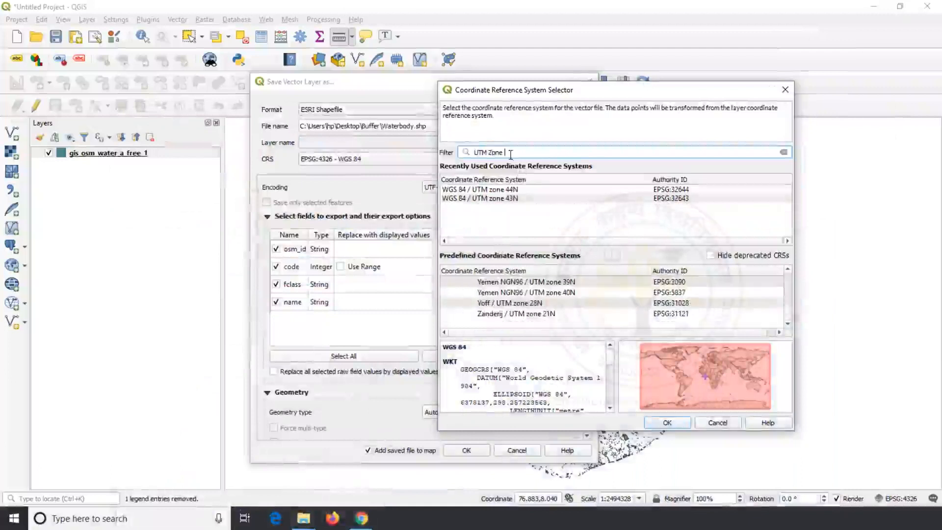
pyautogui.write('44N')
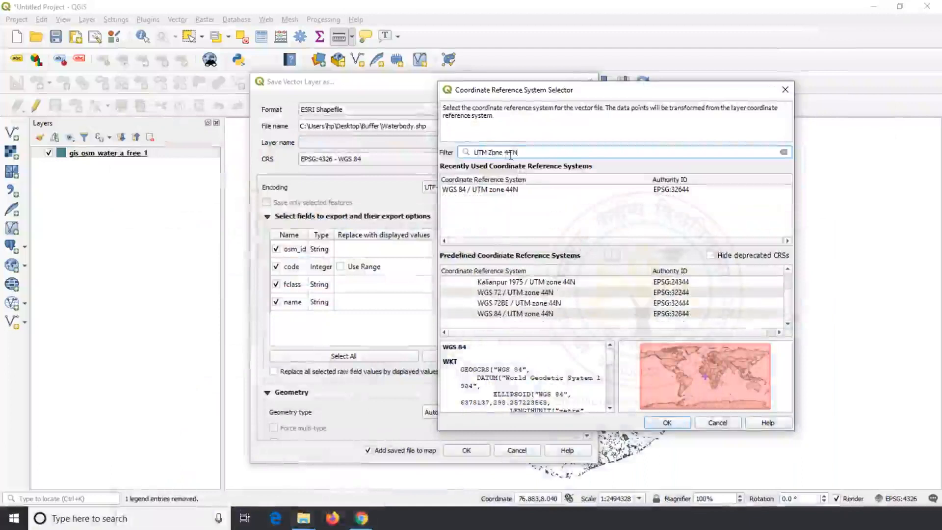
pyautogui.click(545, 315)
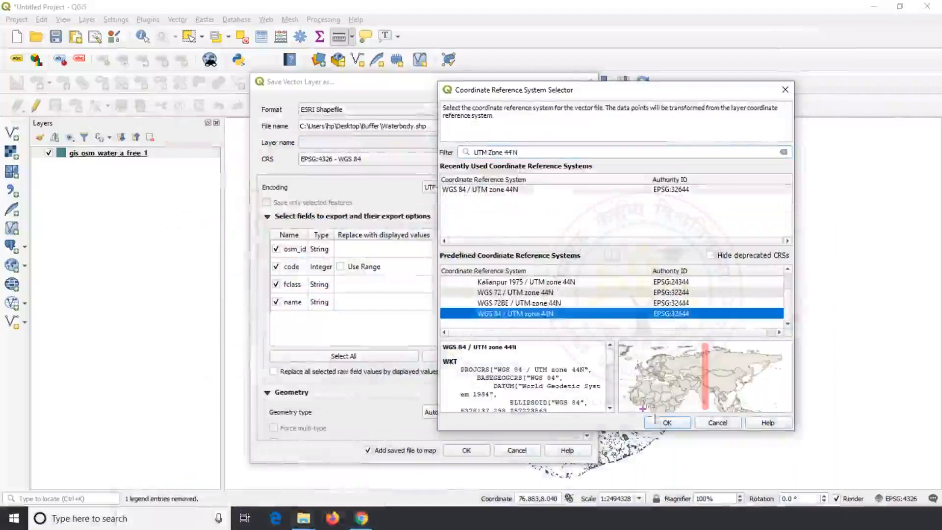
pyautogui.click(666, 423)
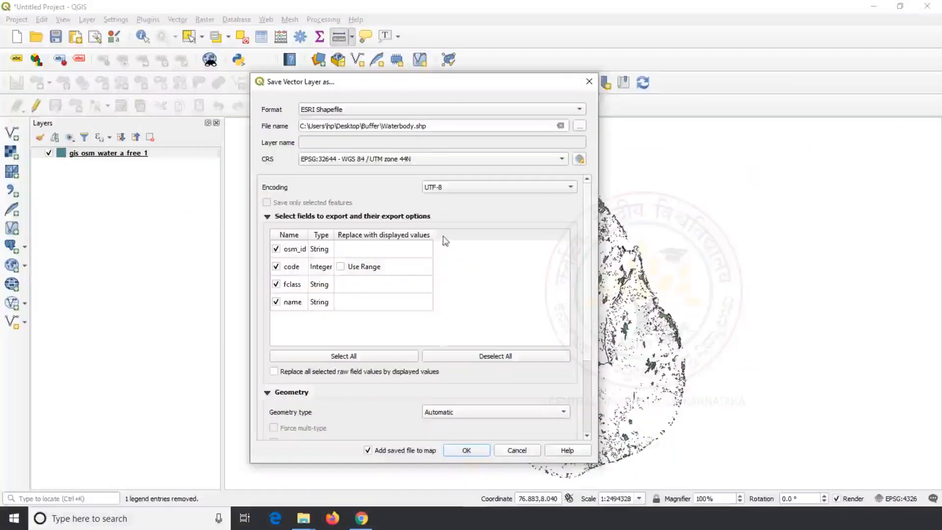
pyautogui.click(466, 450)
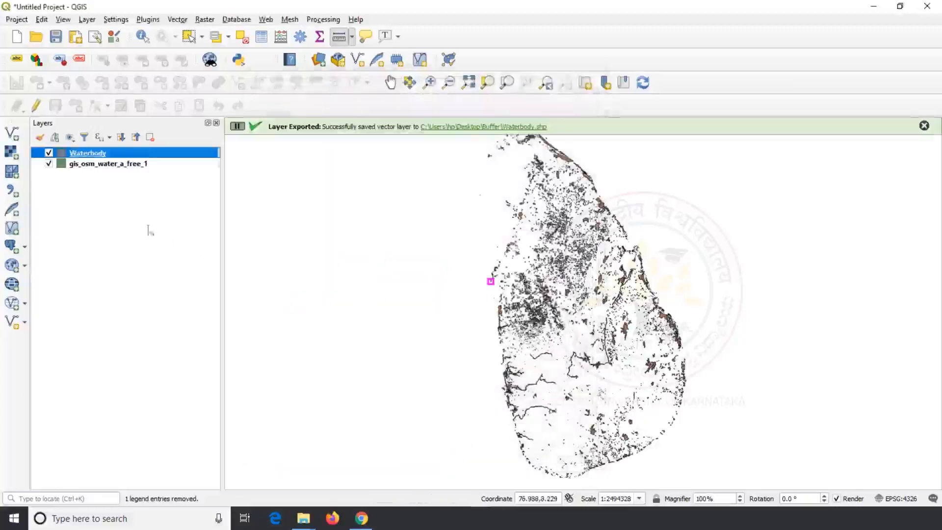
# Start a new empty project, discarding the current one without saving
pyautogui.click(18, 20)
pyautogui.click(22, 29)
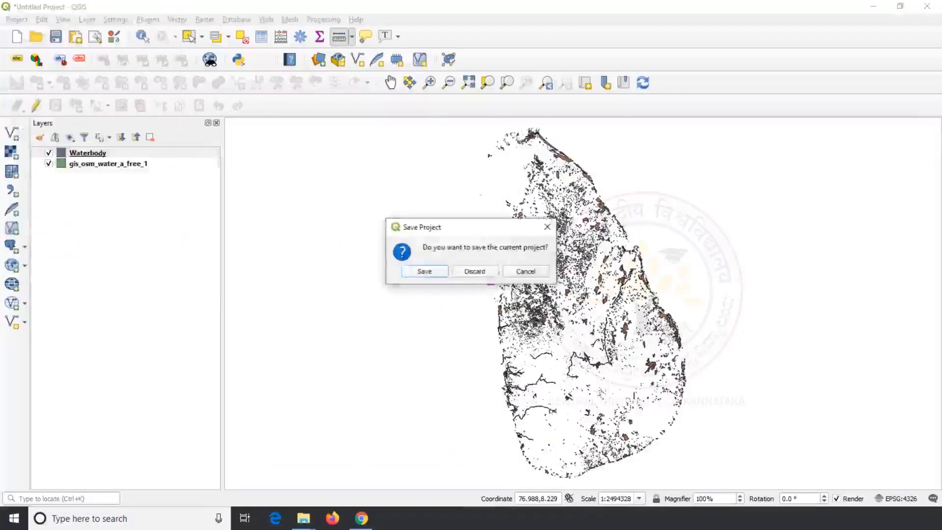
pyautogui.click(485, 271)
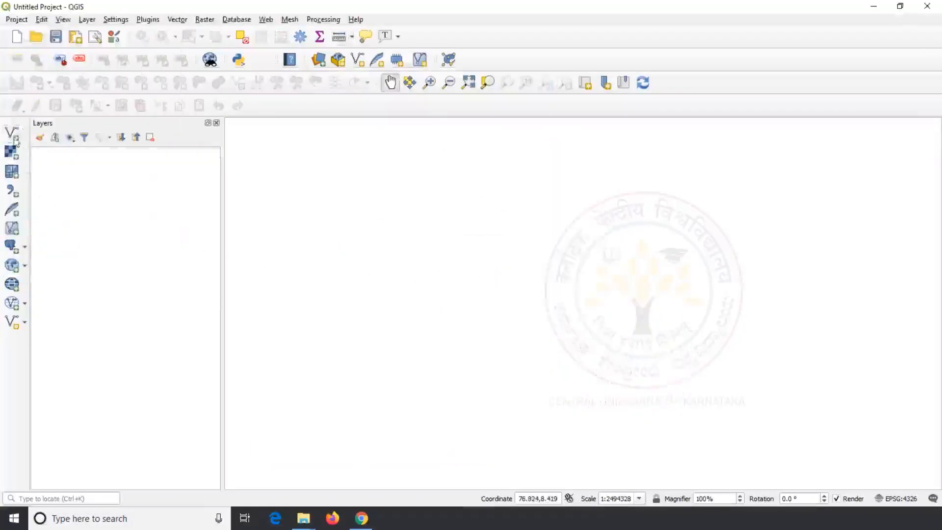
# Add the vector layer Waterbody.shp from the Desktop's Buffer folder to the map, and close the data source dialog
pyautogui.click(13, 138)
pyautogui.click(697, 189)
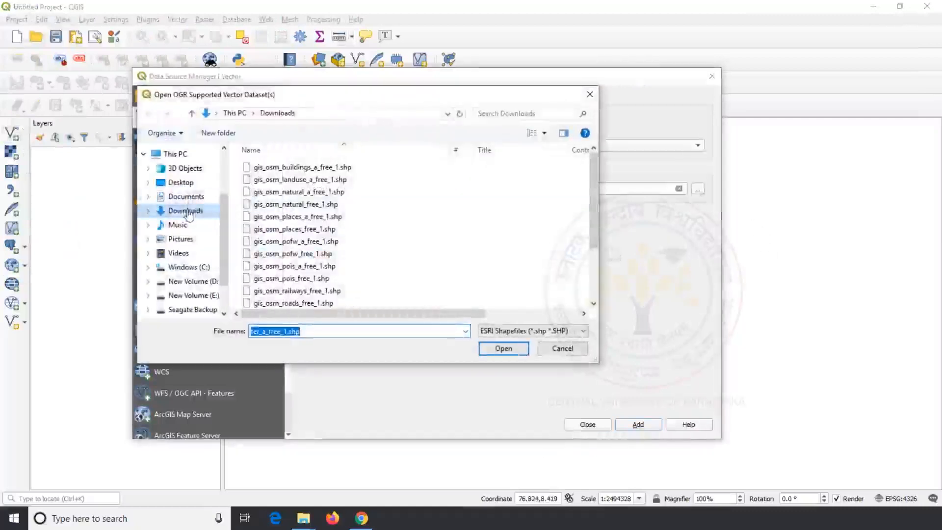
pyautogui.click(182, 183)
pyautogui.doubleClick(361, 189)
pyautogui.click(293, 169)
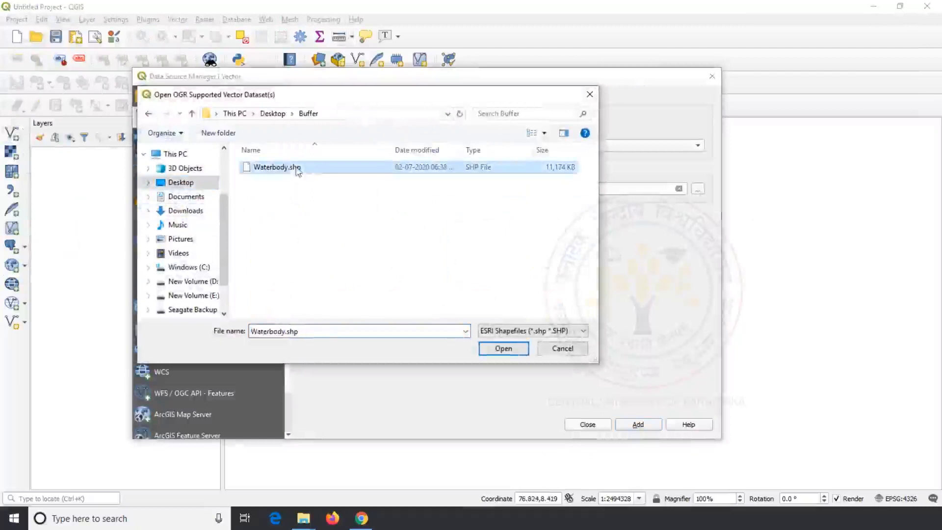
pyautogui.click(503, 349)
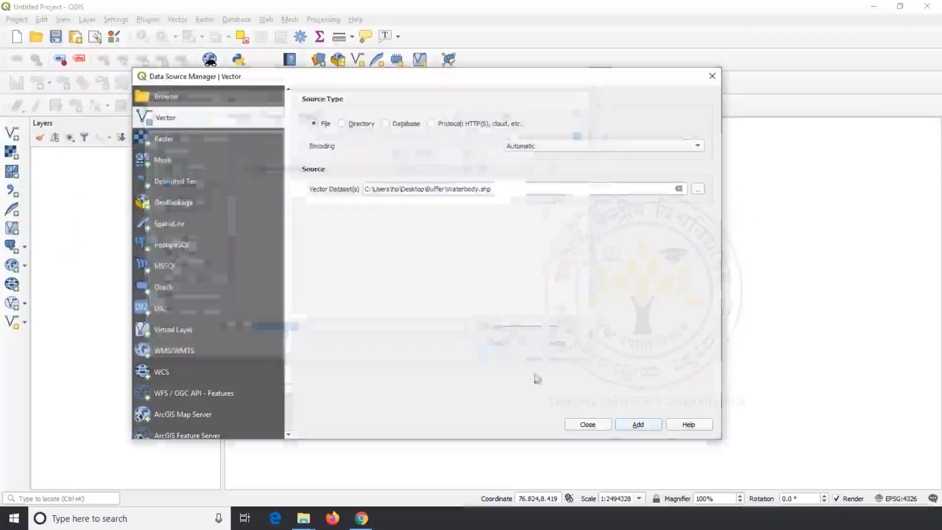
pyautogui.click(633, 424)
pyautogui.click(592, 425)
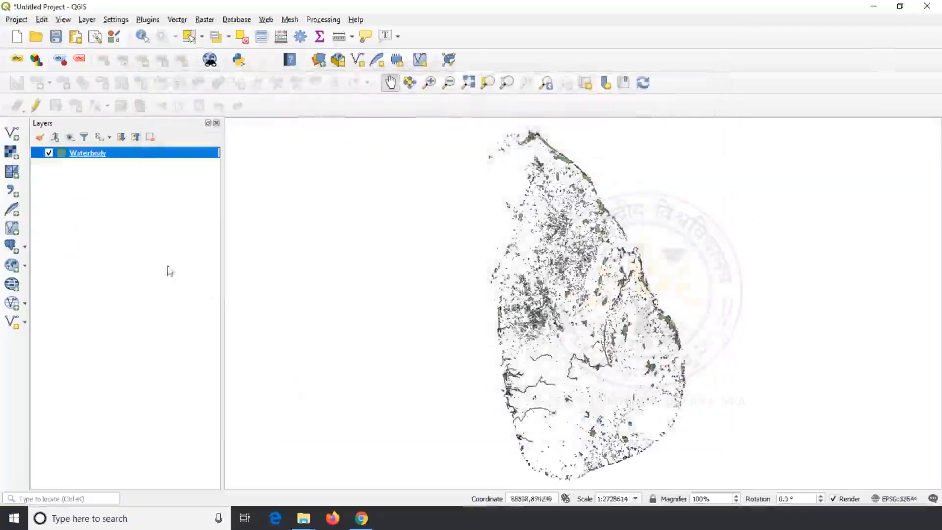
# Examine the water bodies of the Waterbody layer across the northern, central and south-western parts of the island
pyautogui.scroll(6, 583, 277)
pyautogui.scroll(-4, 583, 276)
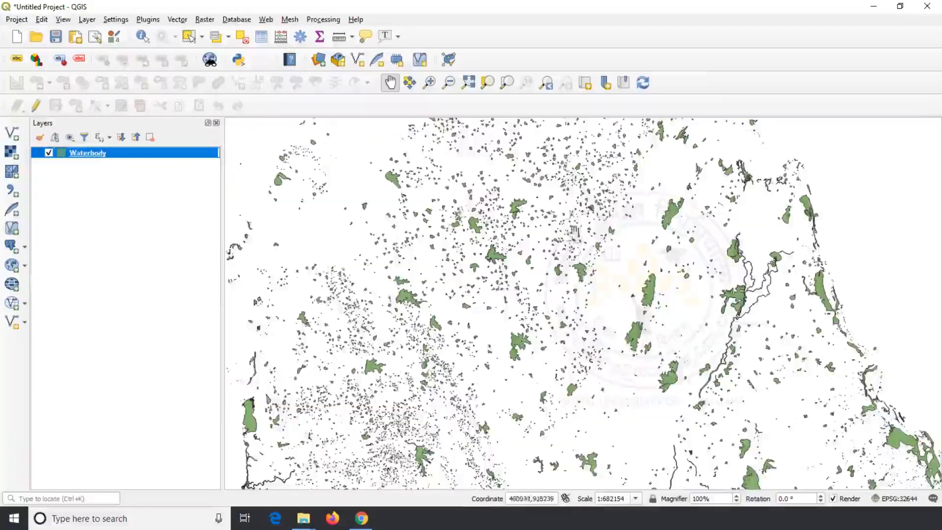
pyautogui.moveTo(582, 276); pyautogui.dragTo(513, 126)
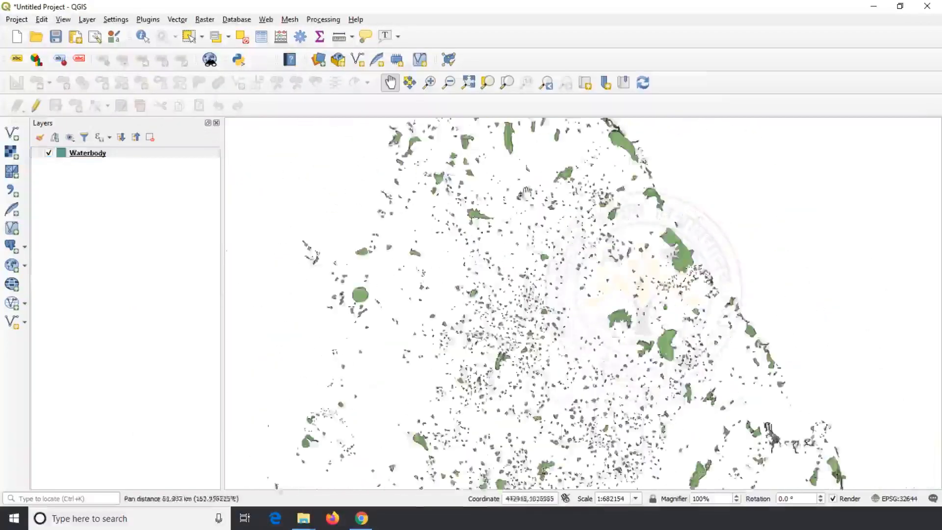
pyautogui.moveTo(282, 401); pyautogui.dragTo(421, 305)
pyautogui.scroll(-2, 476, 284)
pyautogui.moveTo(500, 306); pyautogui.dragTo(465, 243)
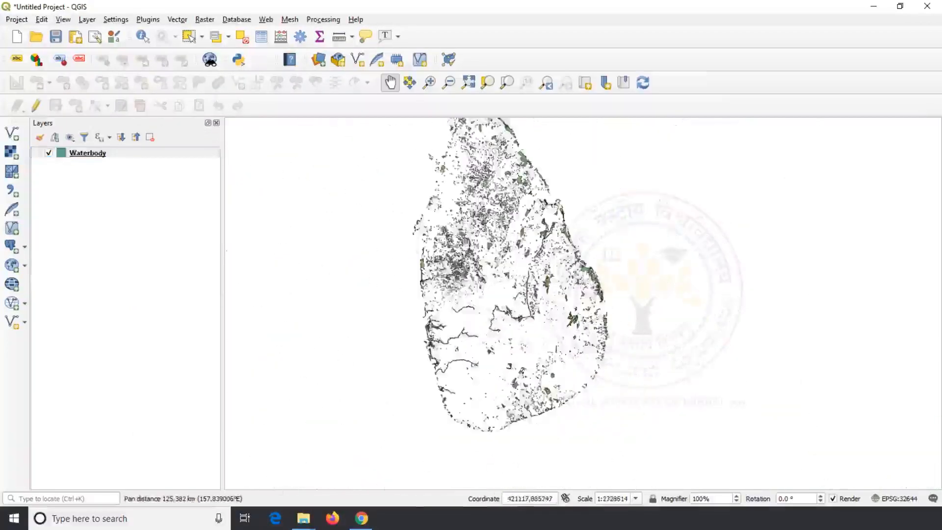
pyautogui.scroll(1, 466, 243)
pyautogui.scroll(1, 564, 295)
pyautogui.moveTo(652, 325); pyautogui.dragTo(371, 403)
pyautogui.moveTo(400, 346); pyautogui.dragTo(565, 265)
pyautogui.moveTo(489, 427); pyautogui.dragTo(561, 271)
pyautogui.moveTo(466, 396); pyautogui.dragTo(646, 278)
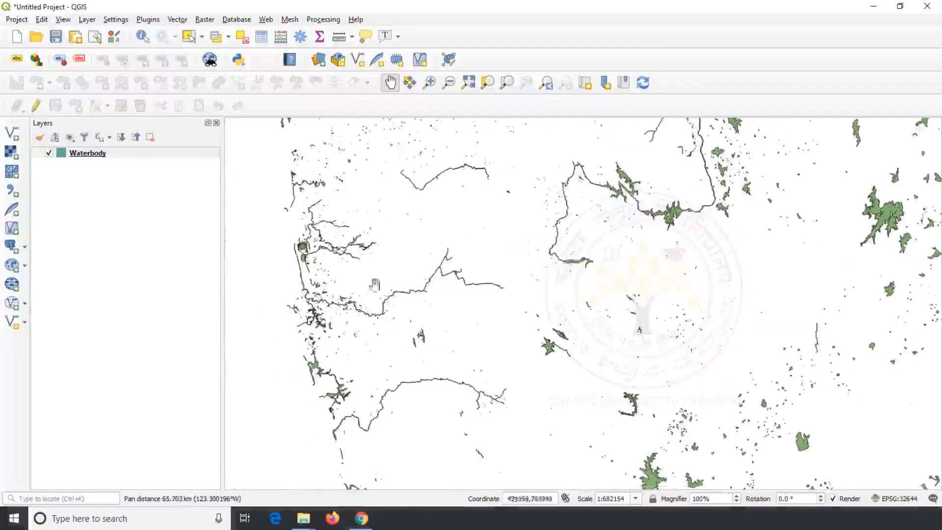
# Review the Waterbody attribute table, sort its records by name in descending order, and close the table
pyautogui.rightClick(83, 155)
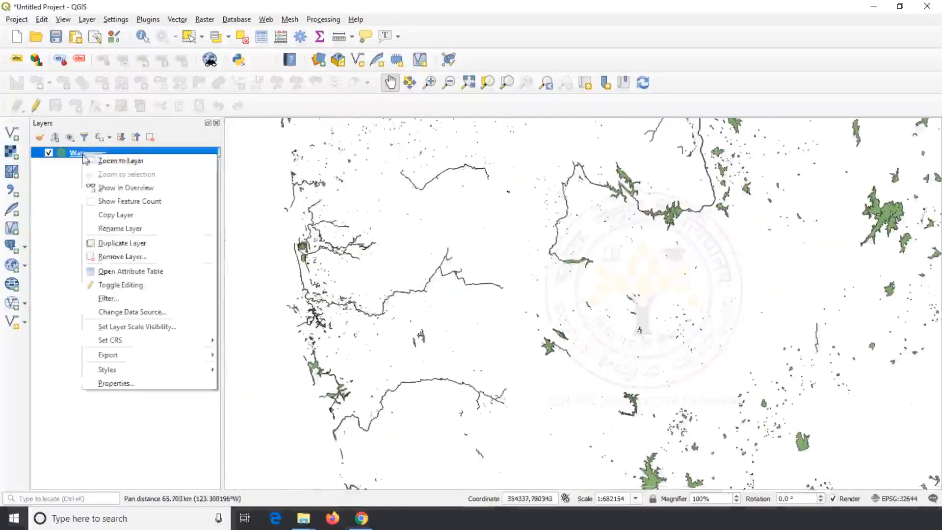
pyautogui.click(146, 271)
pyautogui.moveTo(495, 37); pyautogui.dragTo(616, 57)
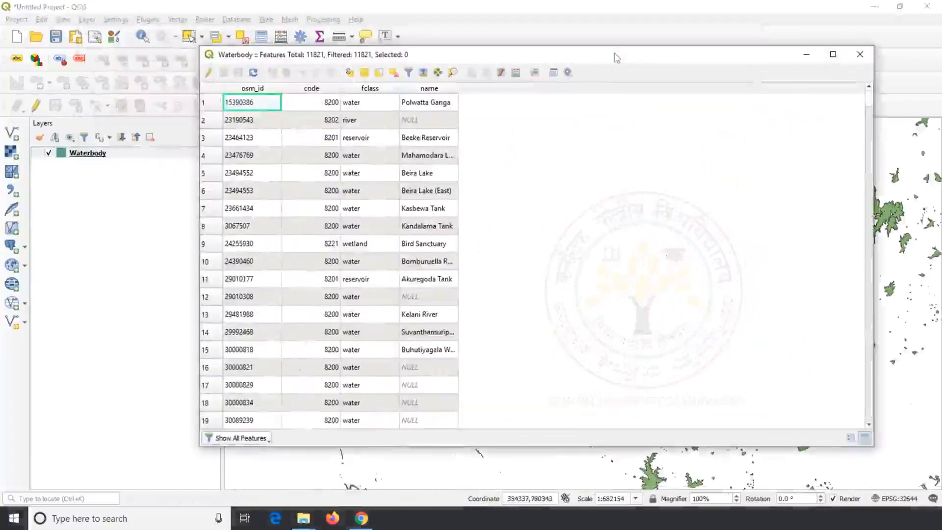
pyautogui.scroll(-20, 423, 179)
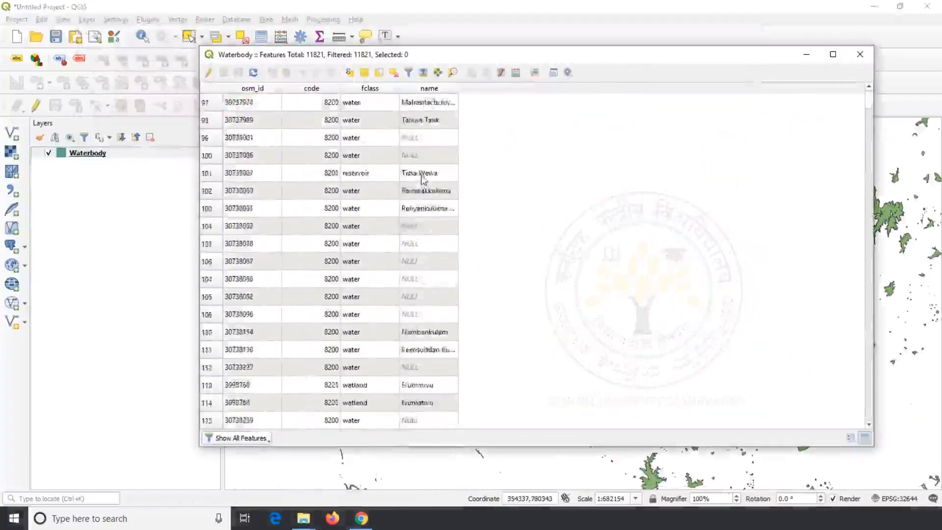
pyautogui.scroll(-20, 423, 179)
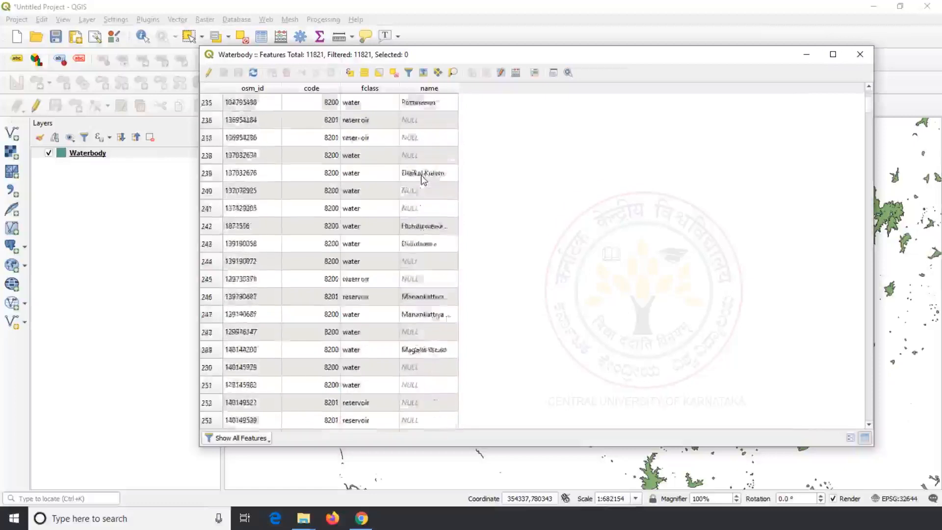
pyautogui.scroll(-20, 423, 179)
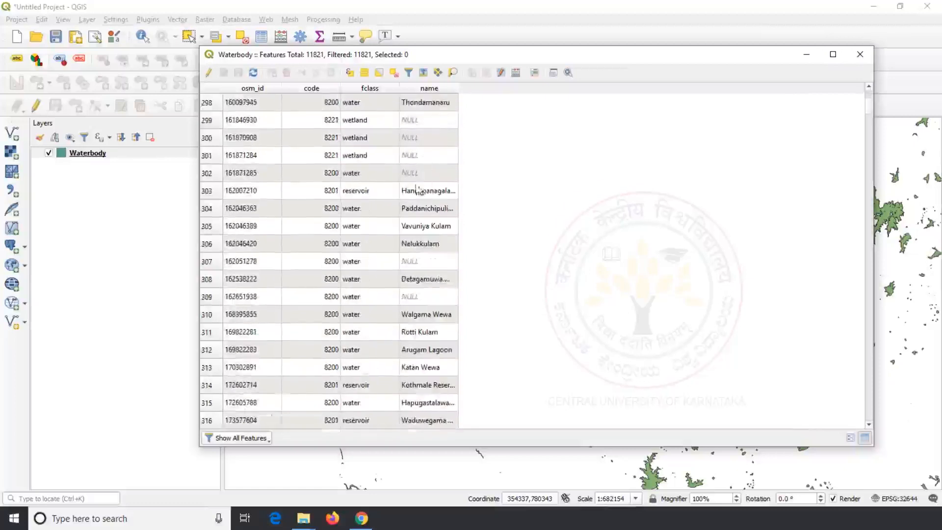
pyautogui.click(415, 95)
pyautogui.click(417, 94)
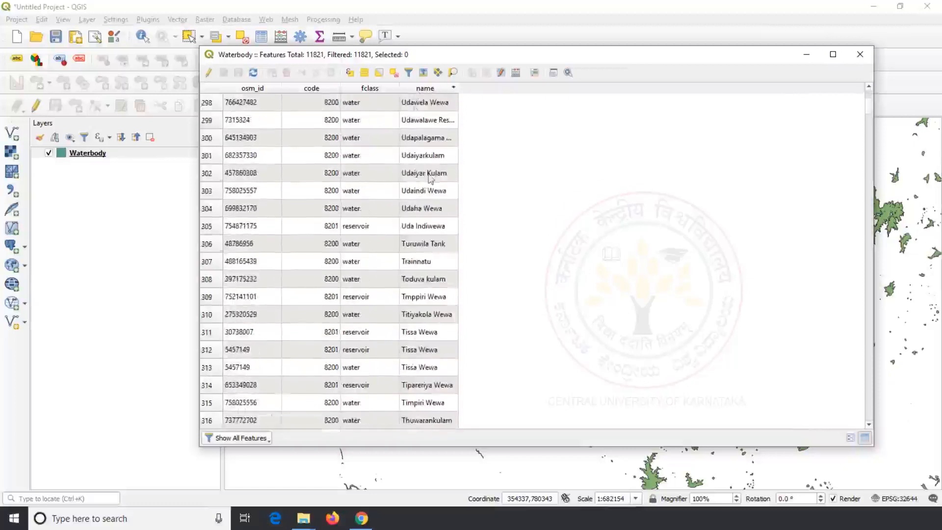
pyautogui.scroll(10, 451, 157)
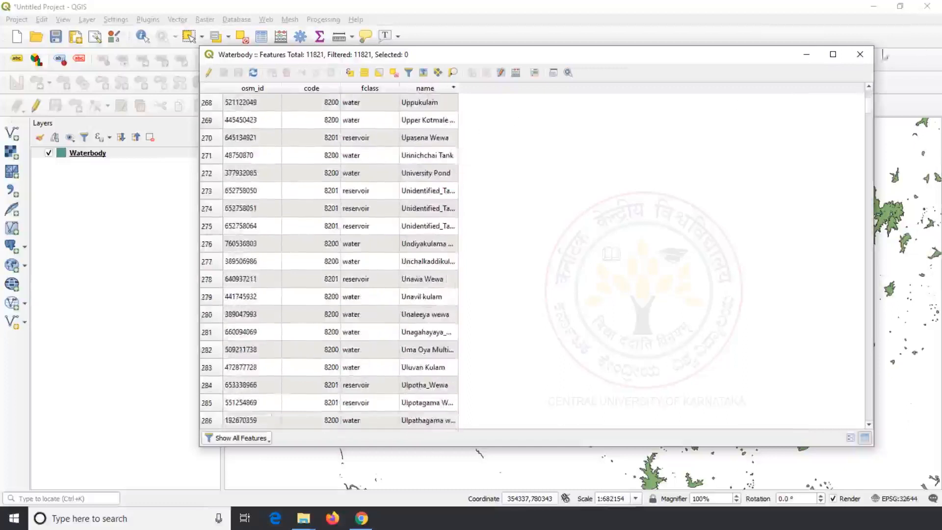
pyautogui.click(859, 54)
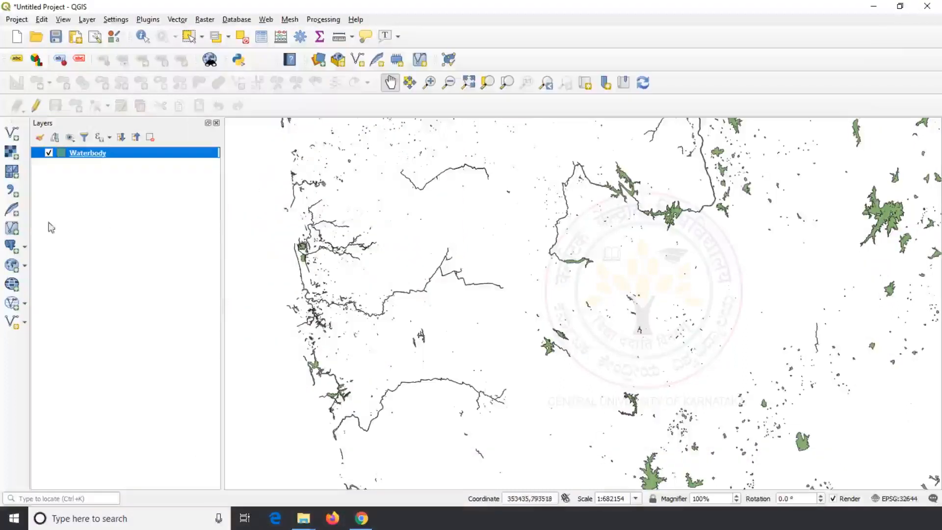
# Label the Waterbody layer with single labels taken from the name field
pyautogui.rightClick(101, 157)
pyautogui.click(170, 382)
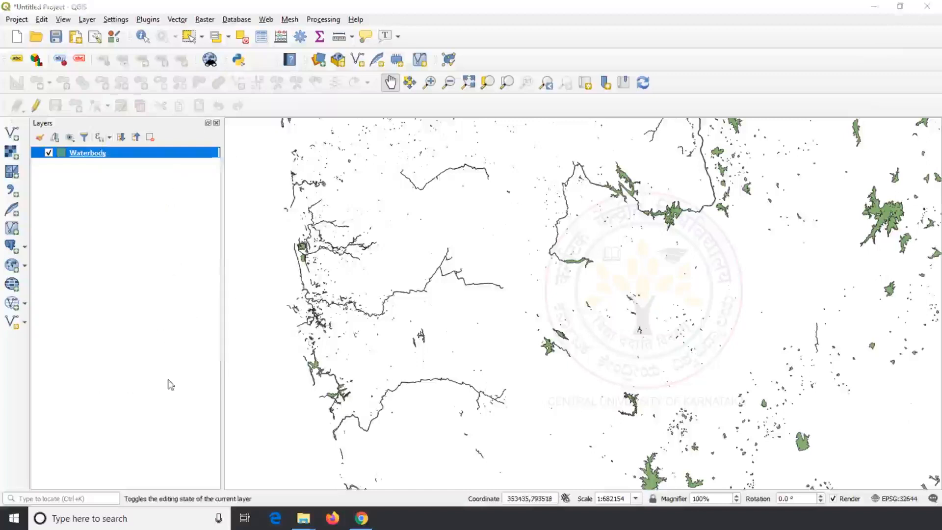
pyautogui.click(129, 150)
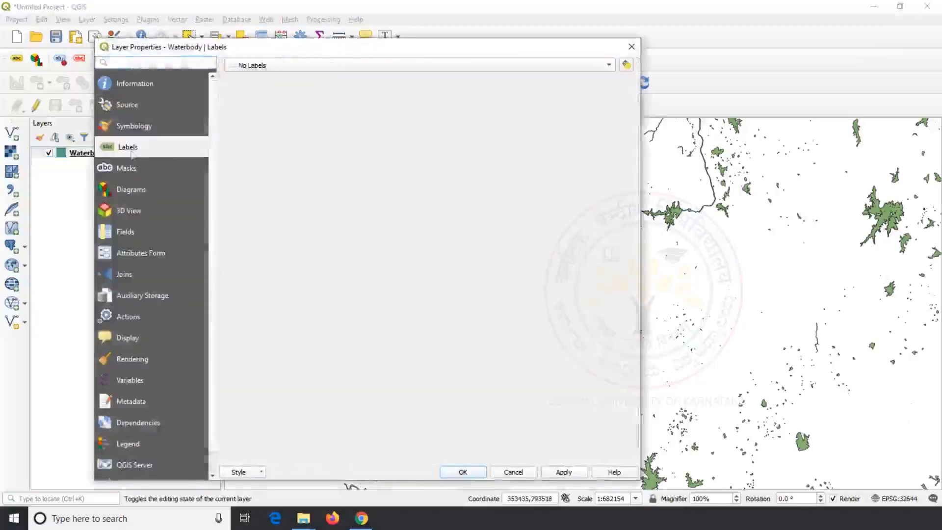
pyautogui.click(506, 63)
pyautogui.click(403, 78)
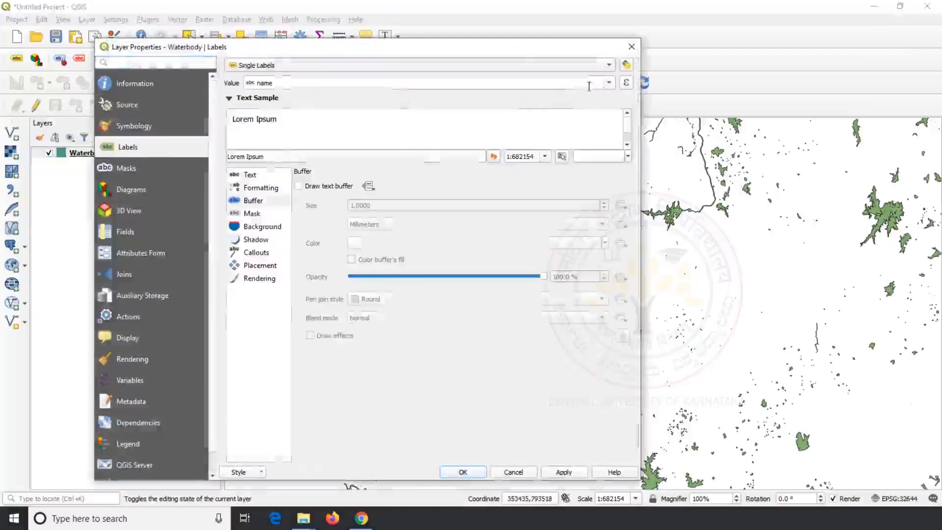
pyautogui.click(608, 82)
pyautogui.click(331, 139)
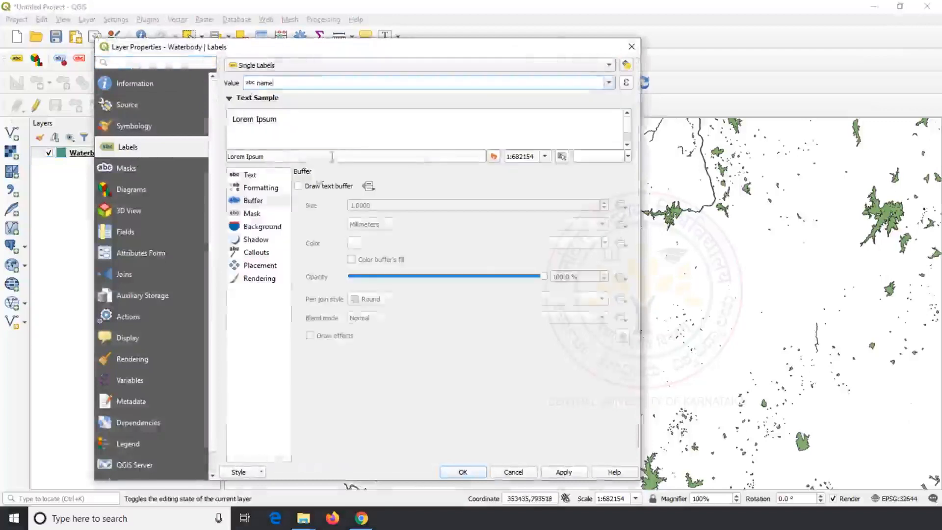
pyautogui.click(448, 466)
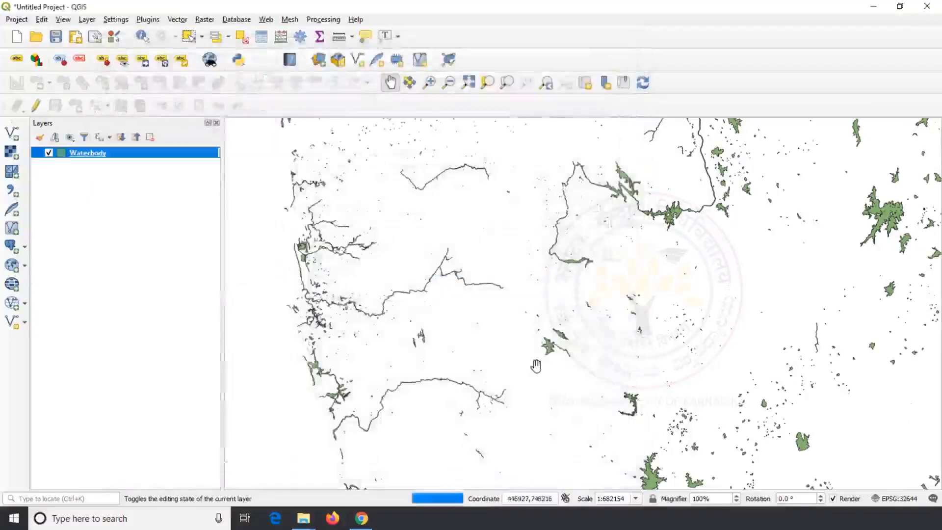
# Select the Bowatenna Reservoir polygon on the map
pyautogui.moveTo(536, 366); pyautogui.dragTo(458, 418)
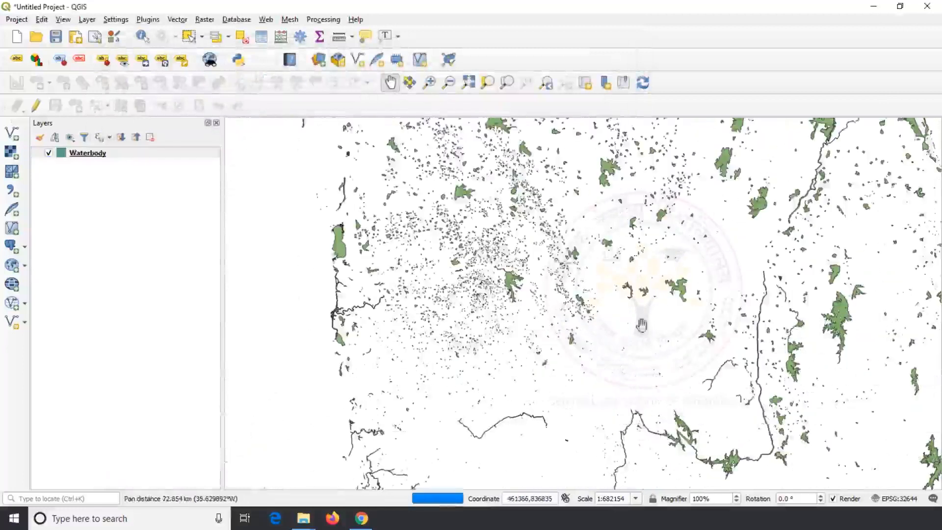
pyautogui.moveTo(641, 322); pyautogui.dragTo(538, 370)
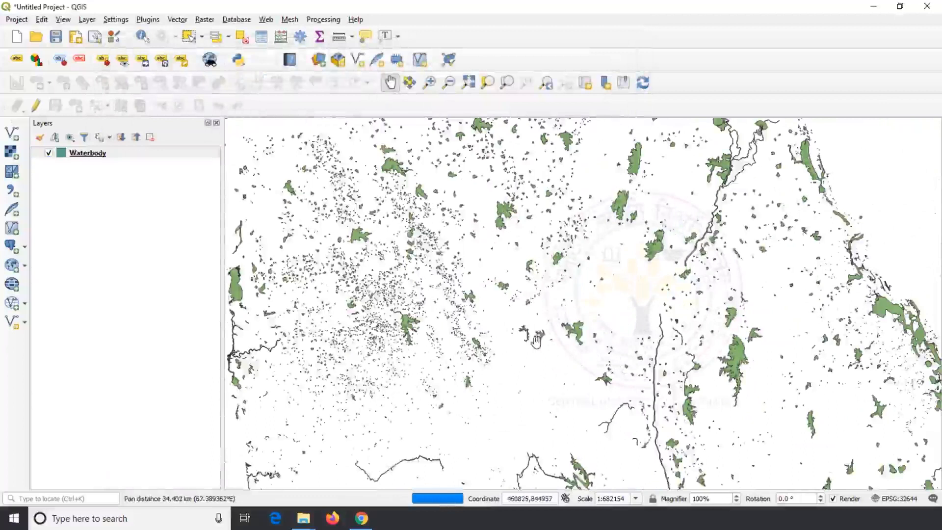
pyautogui.scroll(2, 536, 342)
pyautogui.moveTo(562, 331); pyautogui.dragTo(511, 329)
pyautogui.scroll(1, 512, 328)
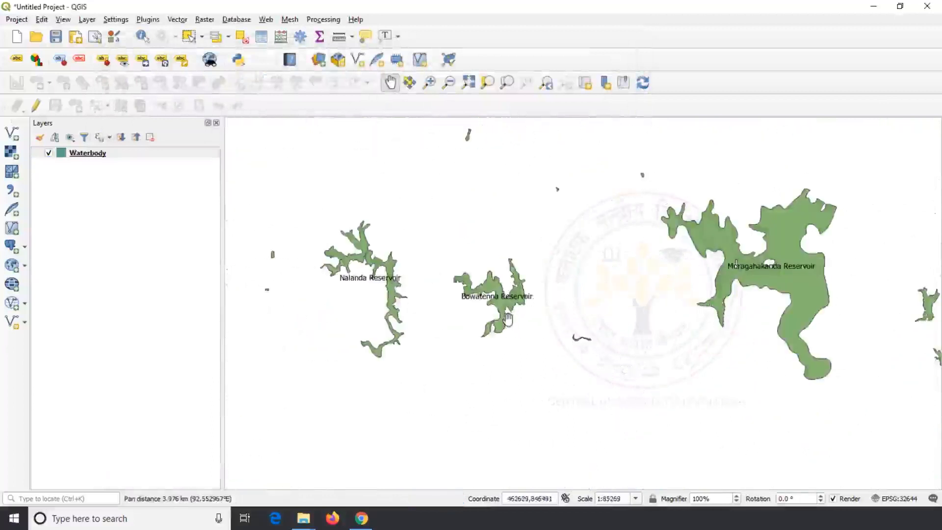
pyautogui.scroll(-1, 511, 329)
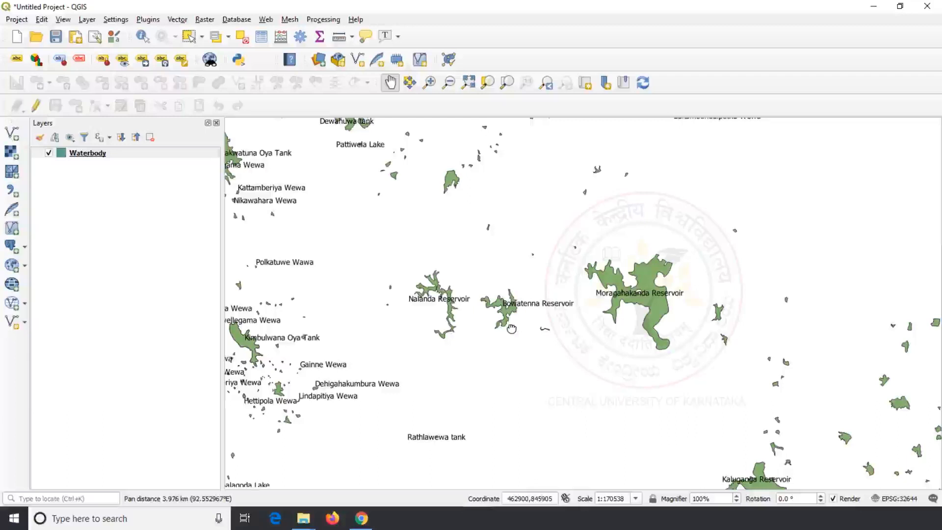
pyautogui.scroll(2, 511, 328)
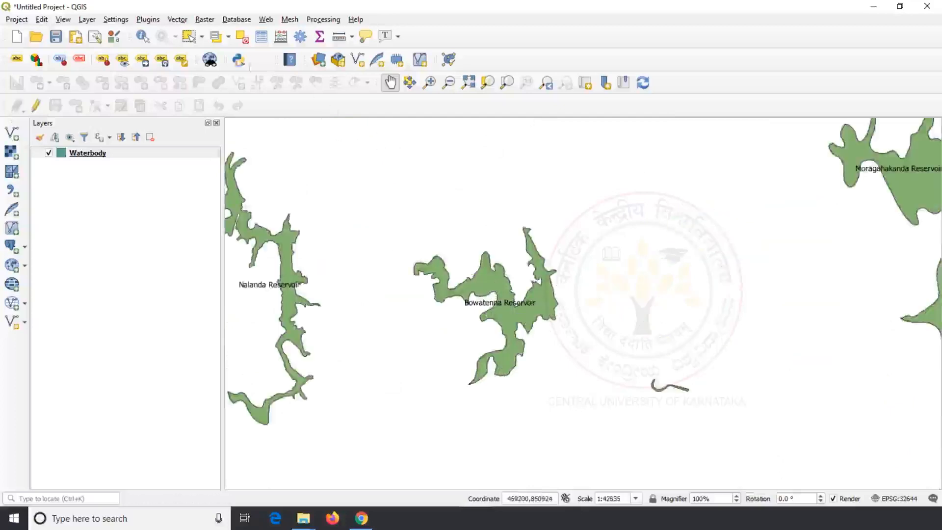
pyautogui.click(189, 36)
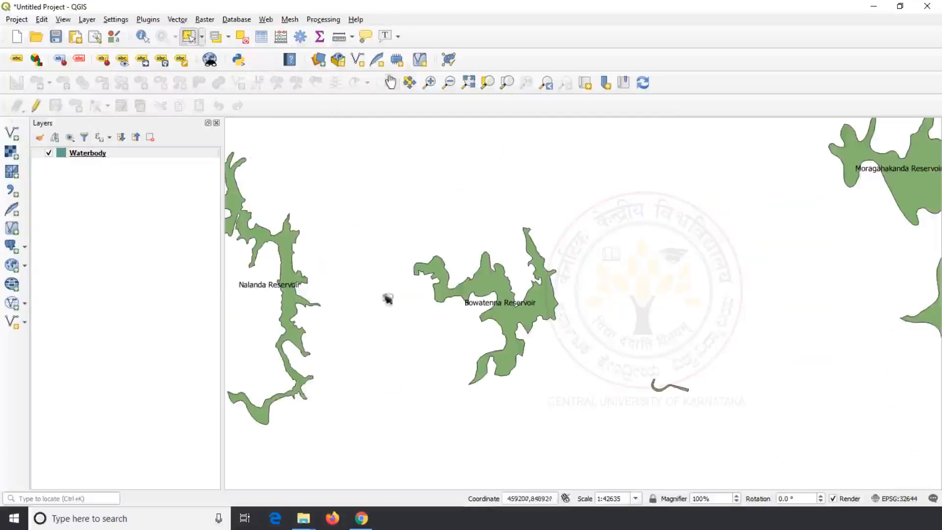
pyautogui.click(500, 313)
# Start the Buffer geoprocessing tool with Waterbody as the input layer, restricted to selected features only
pyautogui.click(184, 20)
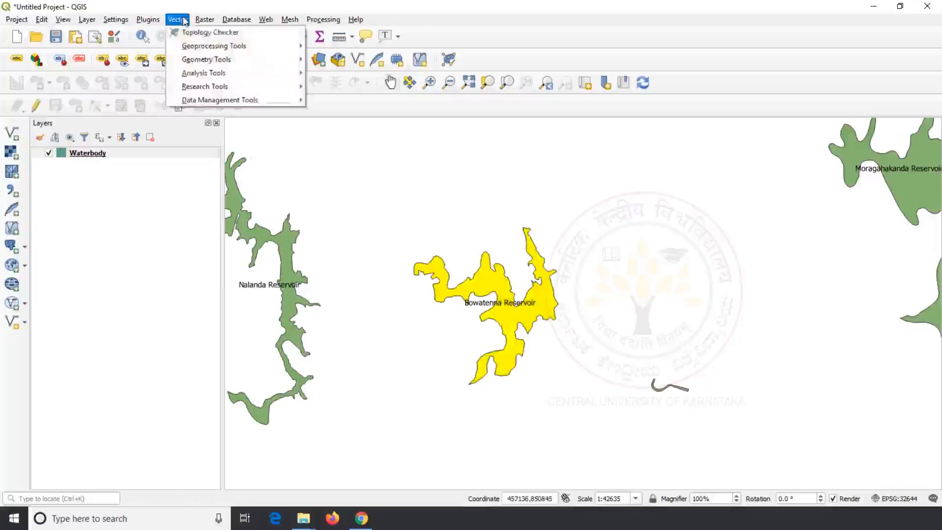
pyautogui.moveTo(196, 47)
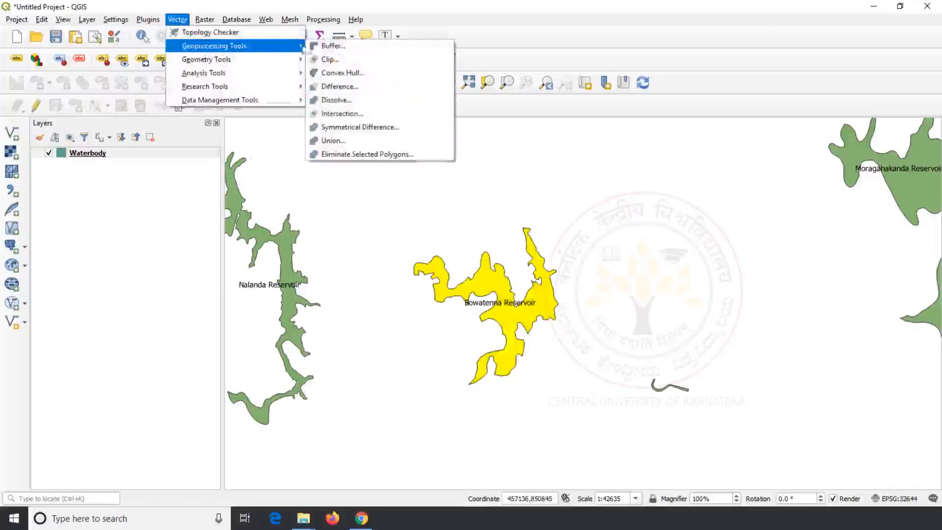
pyautogui.click(339, 46)
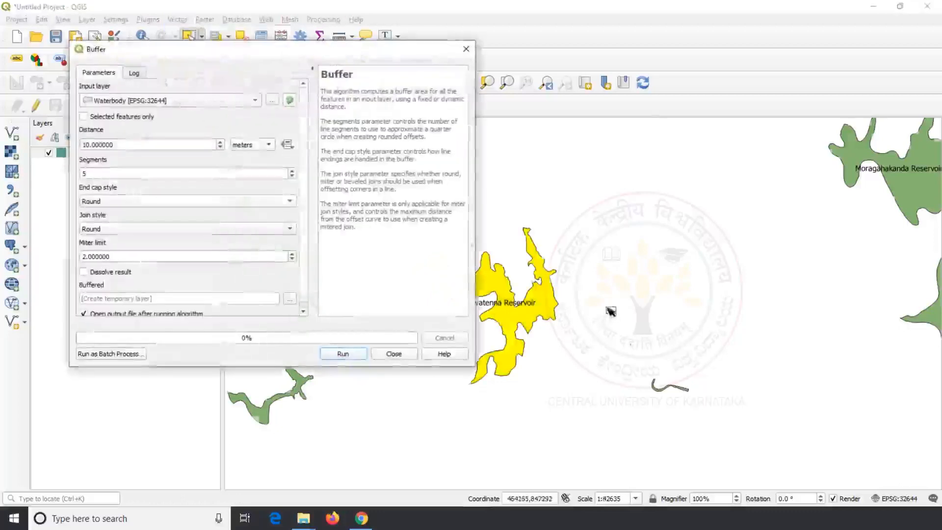
pyautogui.scroll(-2, 609, 314)
pyautogui.click(249, 104)
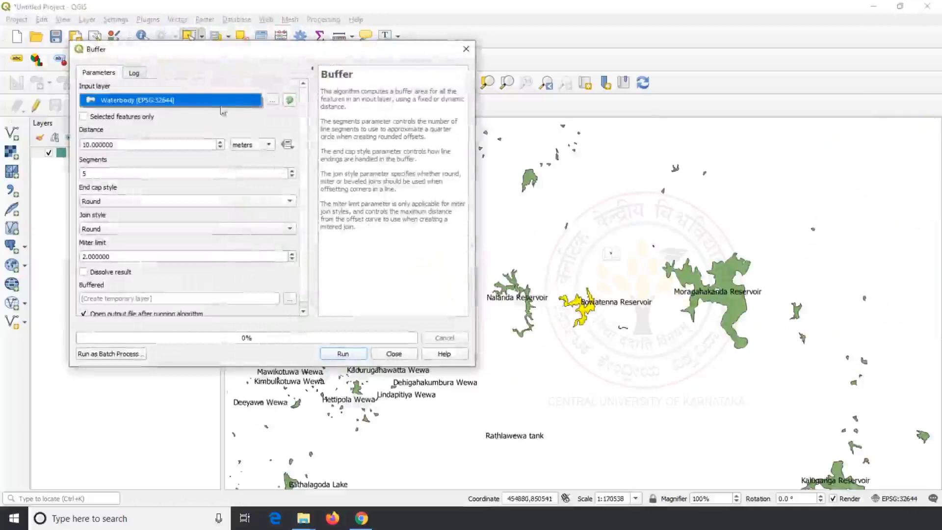
pyautogui.click(218, 104)
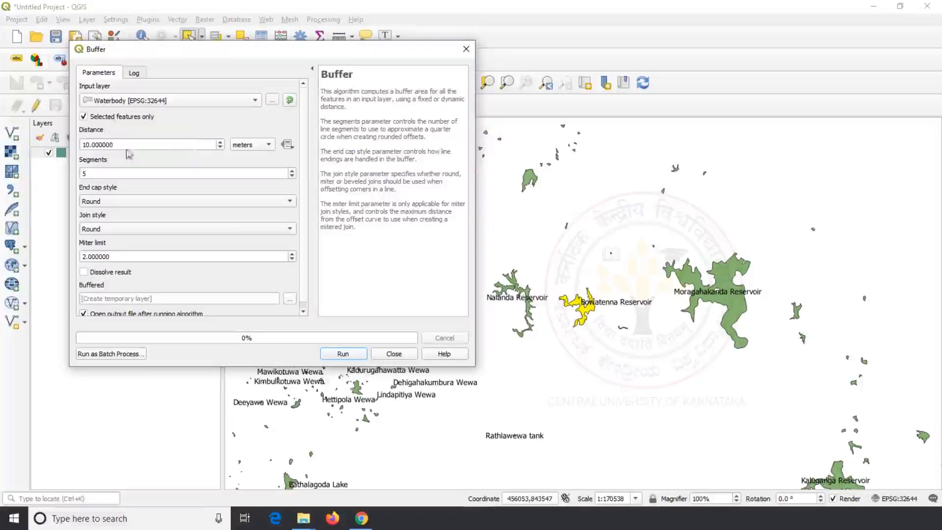
# Set the buffer distance to 25 kilometers
pyautogui.moveTo(139, 143); pyautogui.dragTo(1, 145)
pyautogui.write('25')
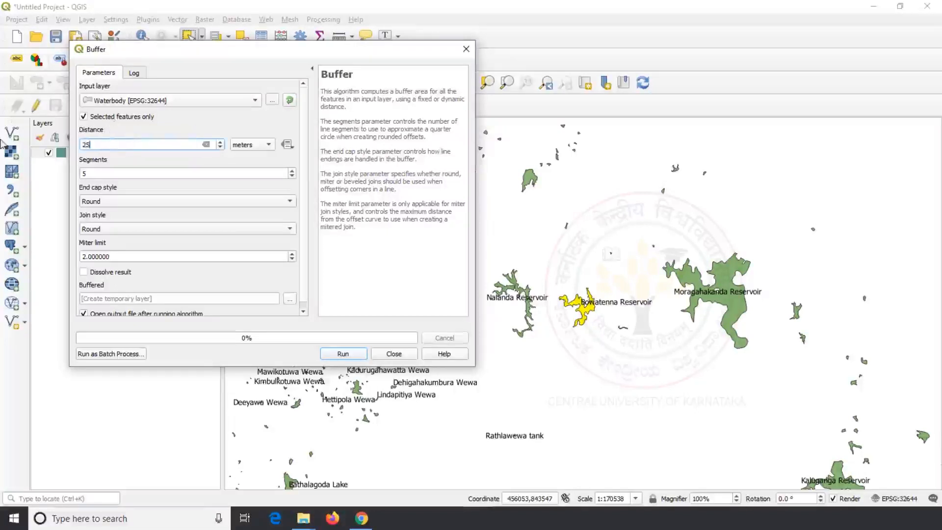
pyautogui.click(268, 145)
pyautogui.click(251, 155)
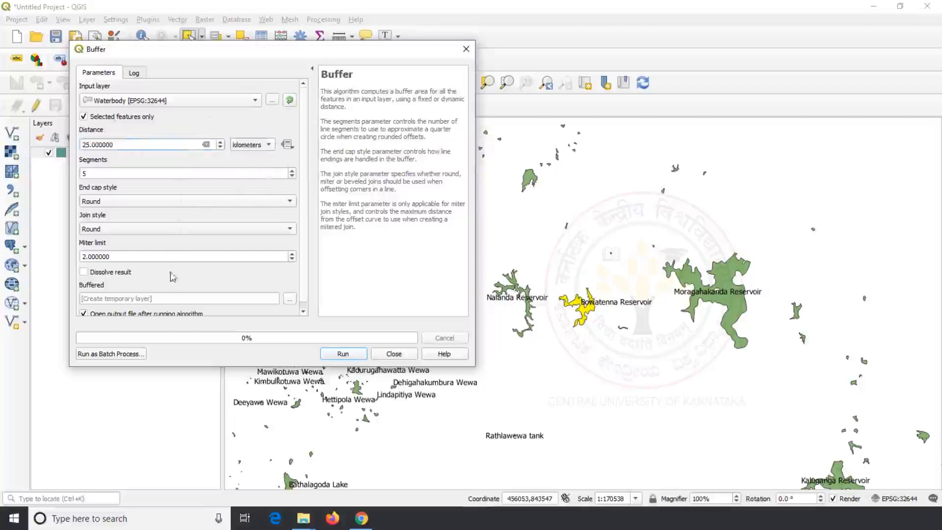
# Run the buffer with output to a temporary layer, and close the tool's dialog
pyautogui.moveTo(391, 126); pyautogui.dragTo(404, 178)
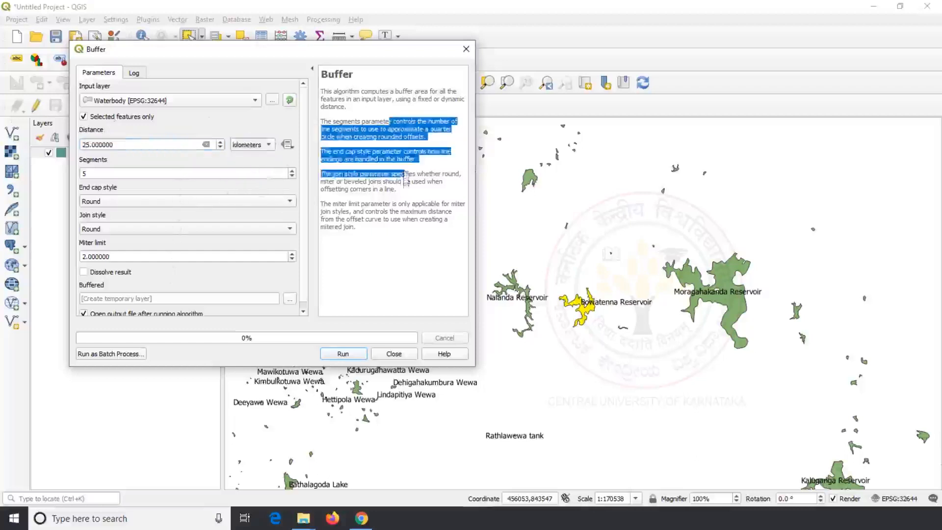
pyautogui.click(403, 185)
pyautogui.moveTo(340, 146); pyautogui.dragTo(348, 179)
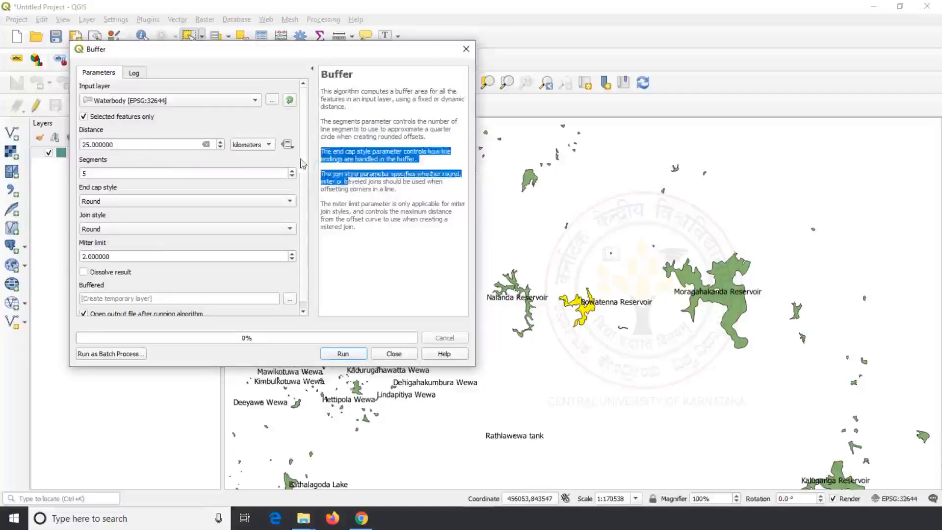
pyautogui.moveTo(302, 154); pyautogui.dragTo(305, 186)
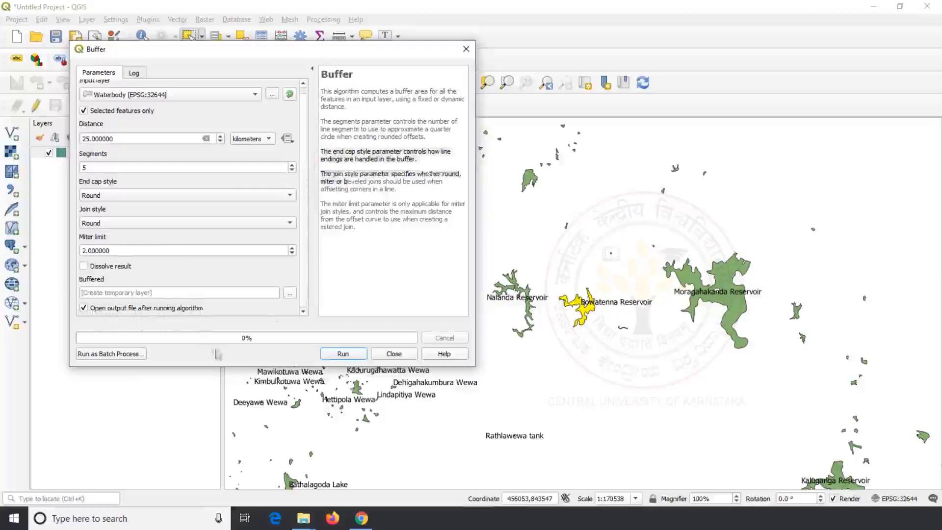
pyautogui.click(352, 356)
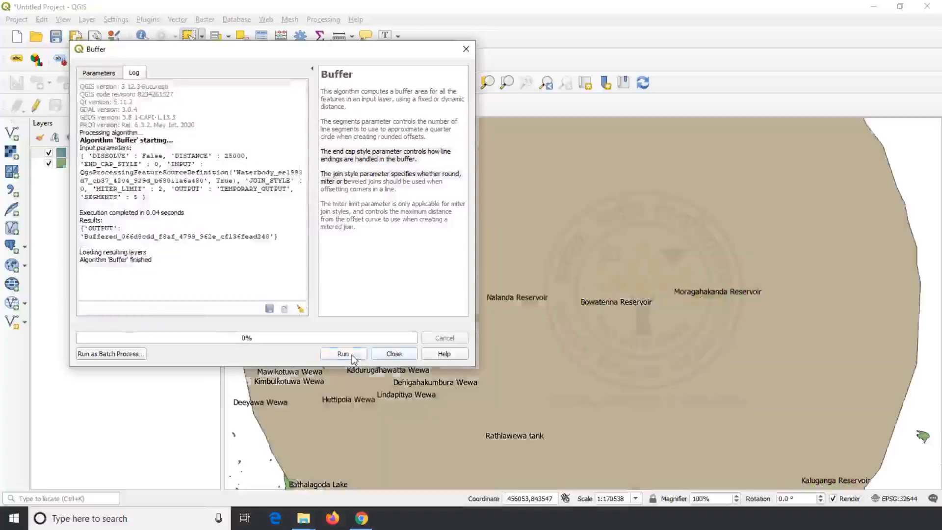
pyautogui.click(390, 353)
# Make the simple fill of the Buffered layer's symbol transparent in the layer's symbology
pyautogui.scroll(-1, 560, 282)
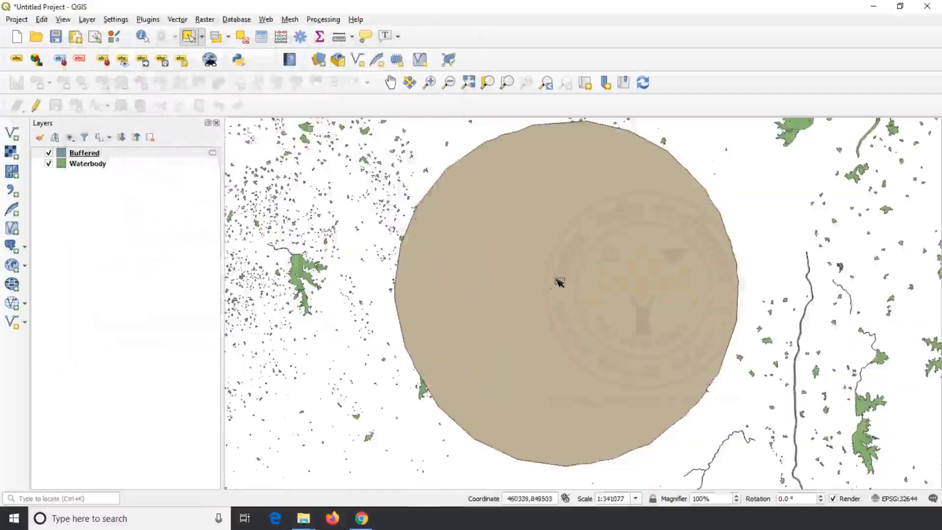
pyautogui.scroll(-2, 559, 282)
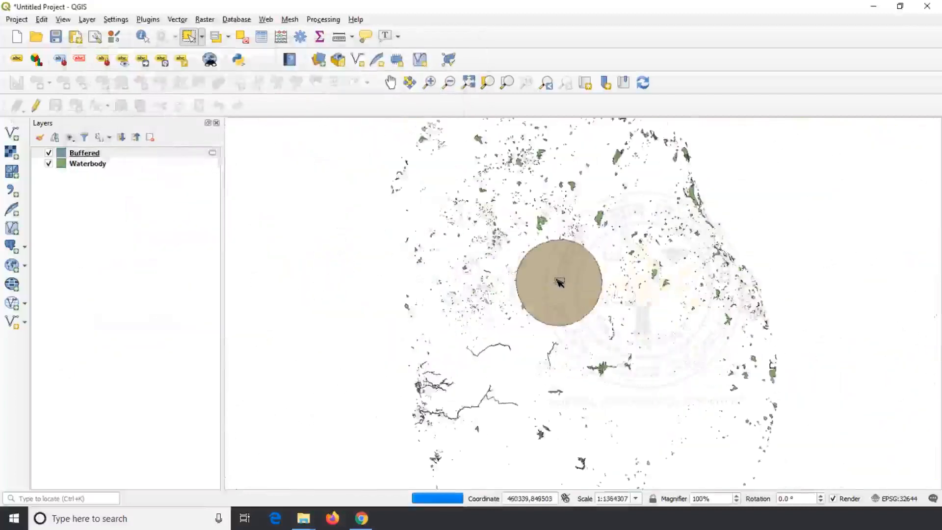
pyautogui.click(79, 155)
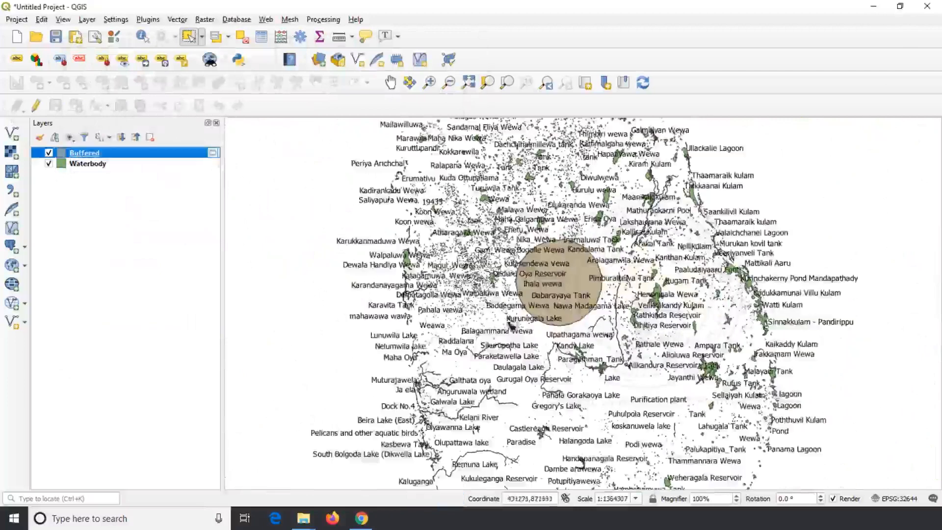
pyautogui.scroll(1, 532, 299)
pyautogui.scroll(1, 562, 275)
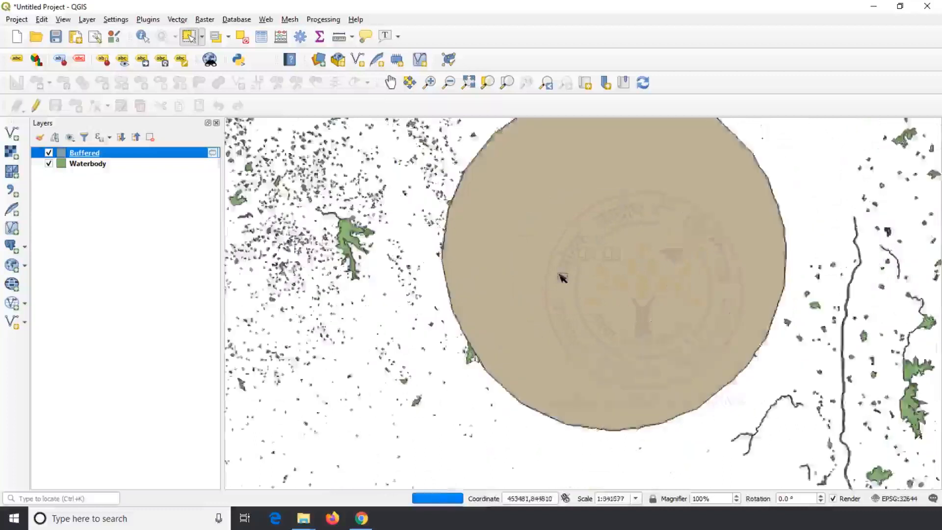
pyautogui.scroll(-1, 562, 276)
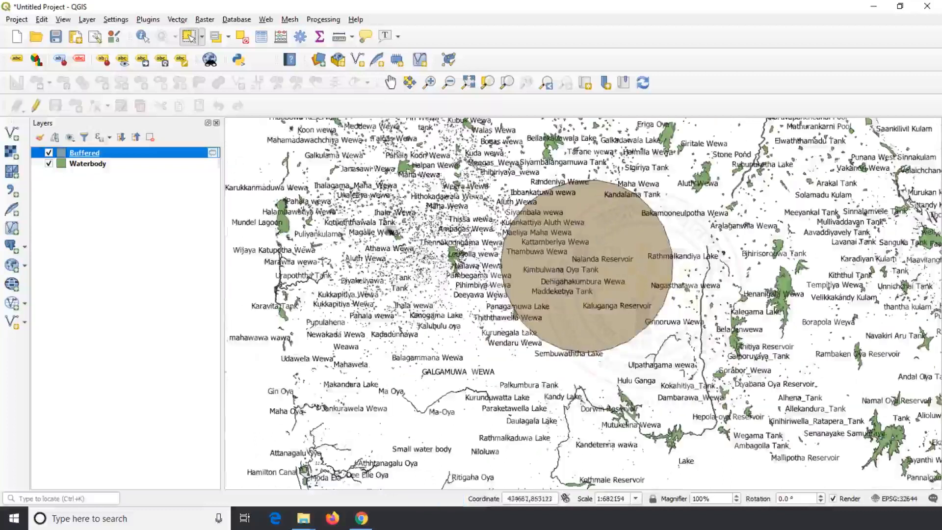
pyautogui.rightClick(98, 156)
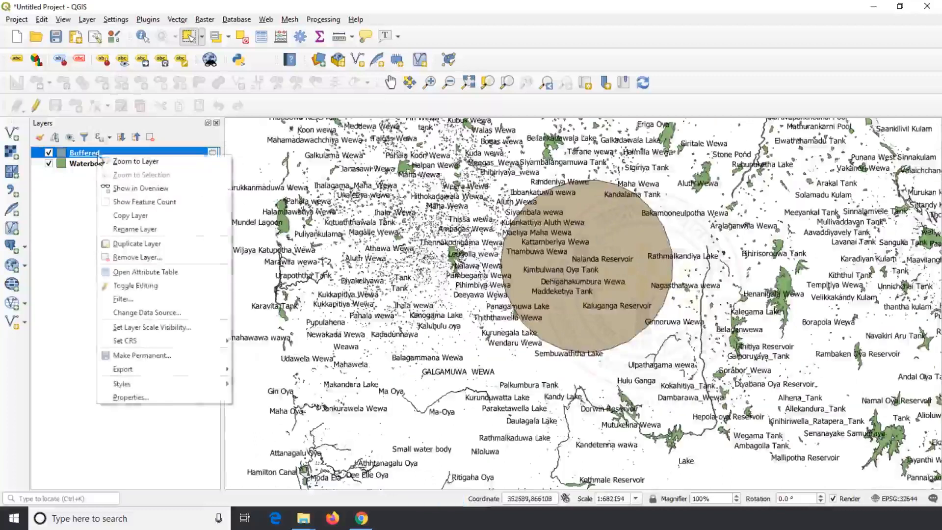
pyautogui.click(168, 396)
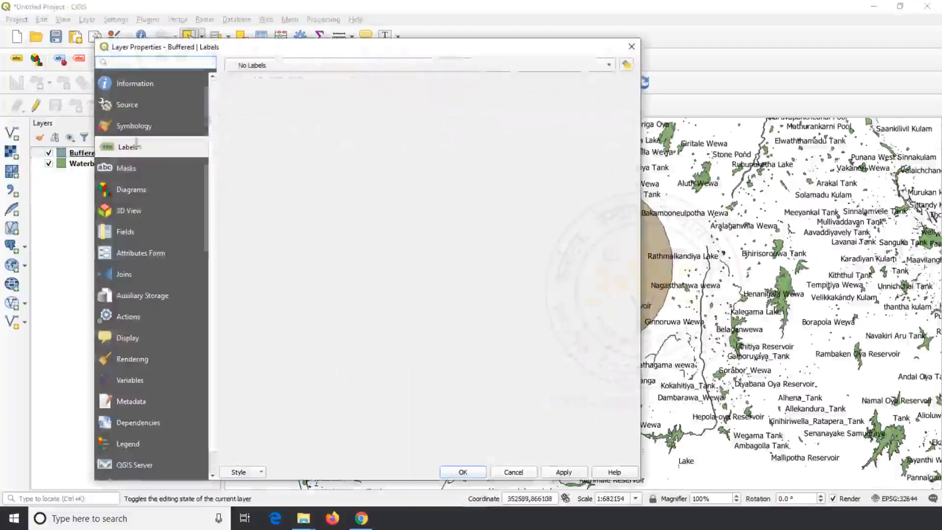
pyautogui.click(136, 126)
pyautogui.click(361, 93)
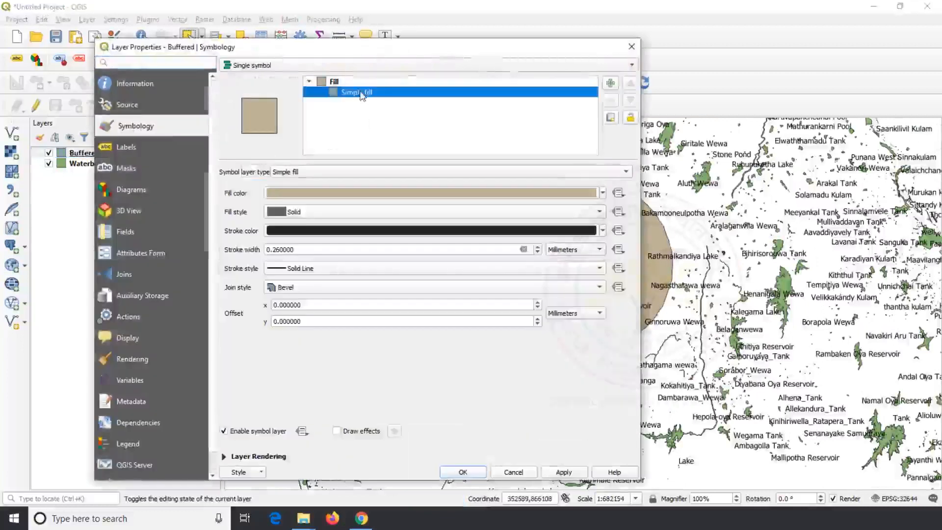
pyautogui.click(543, 195)
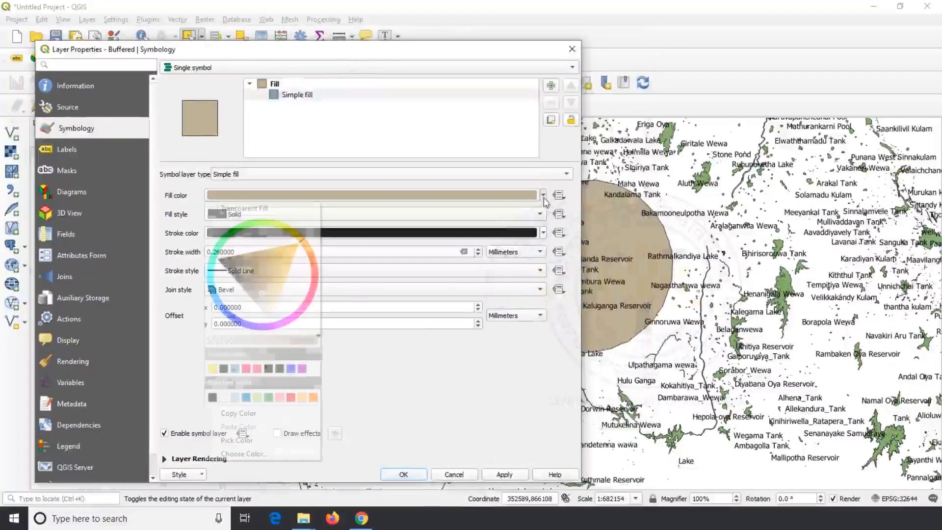
pyautogui.click(294, 205)
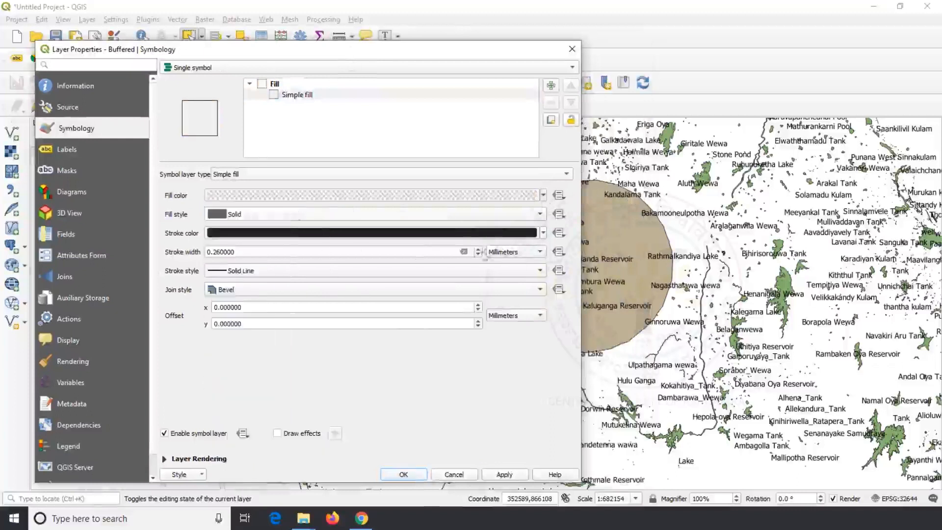
# Set the Buffered layer's stroke color to red and its stroke width to 1 millimeter
pyautogui.click(543, 232)
pyautogui.click(309, 312)
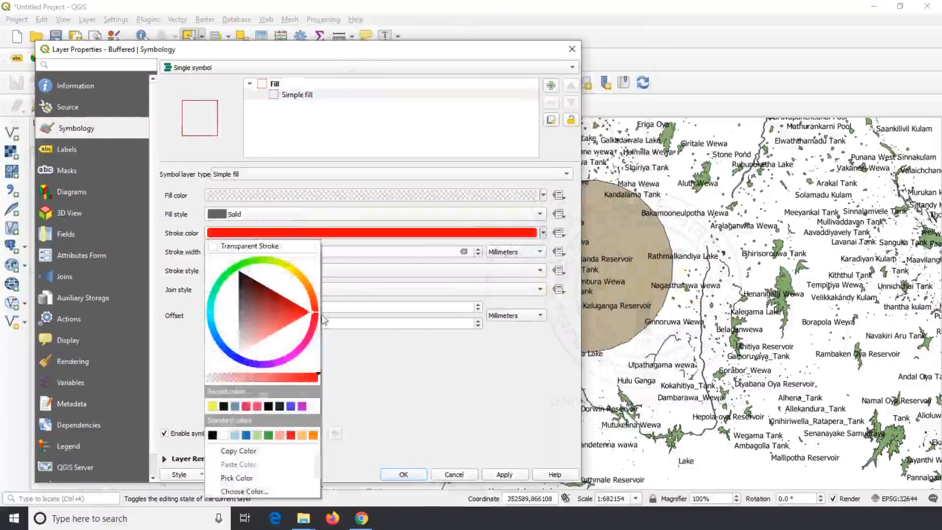
pyautogui.click(496, 398)
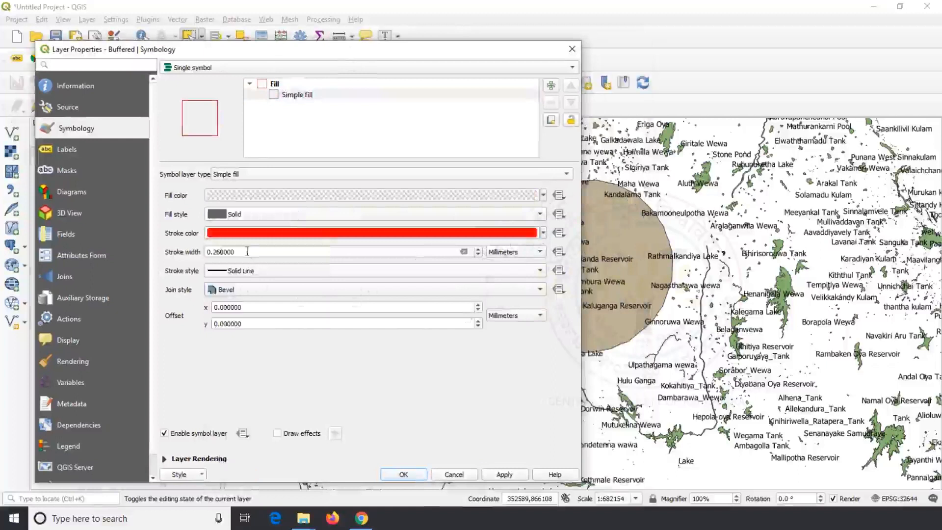
pyautogui.moveTo(252, 251); pyautogui.dragTo(63, 248)
pyautogui.write('1')
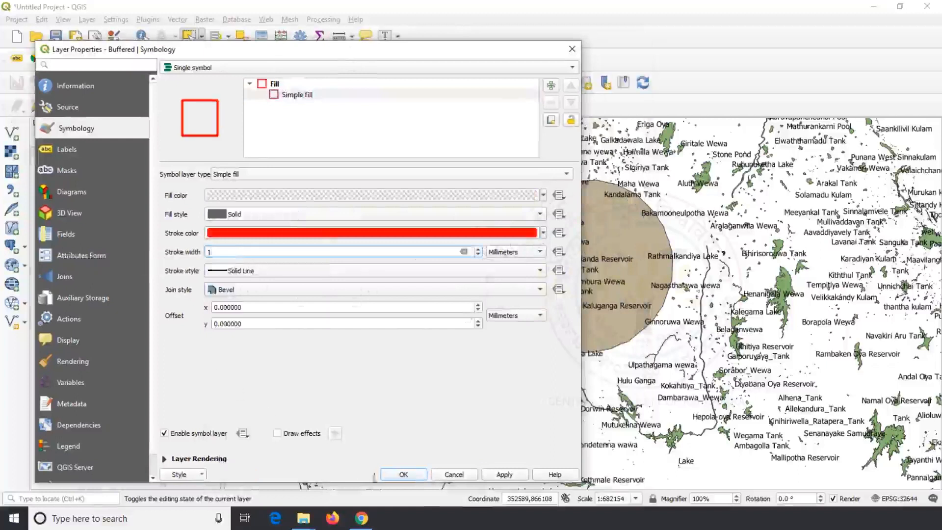
# Apply the Buffered layer's symbology changes and examine the water bodies inside the red buffer circle
pyautogui.click(403, 474)
pyautogui.scroll(1, 653, 221)
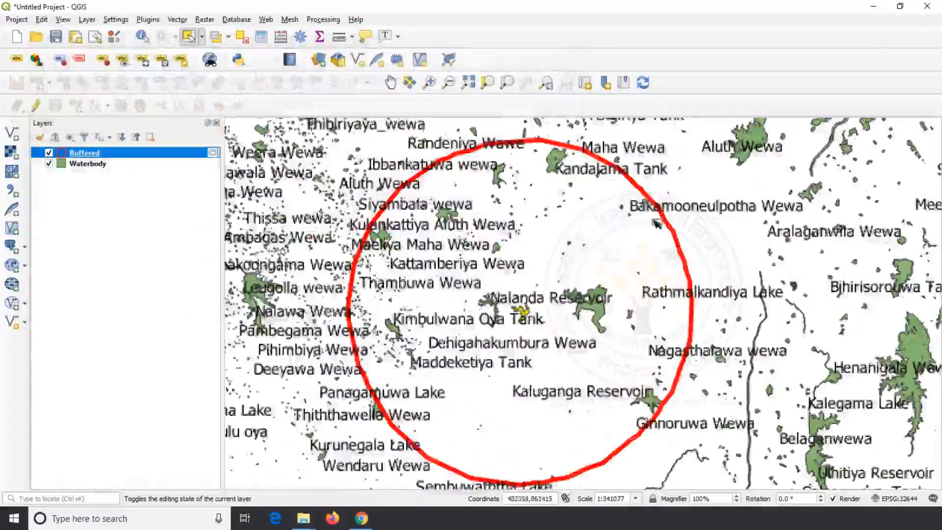
pyautogui.scroll(1, 564, 248)
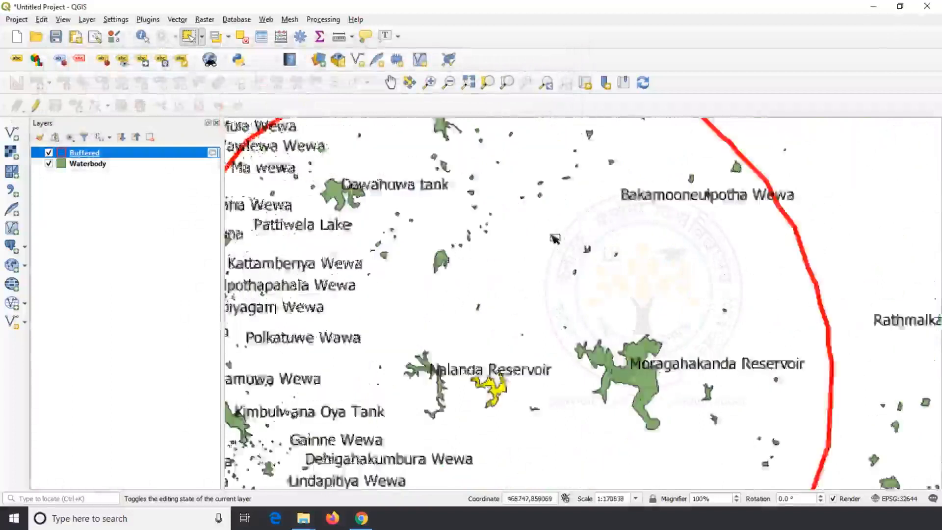
pyautogui.scroll(-1, 556, 239)
pyautogui.scroll(1, 474, 269)
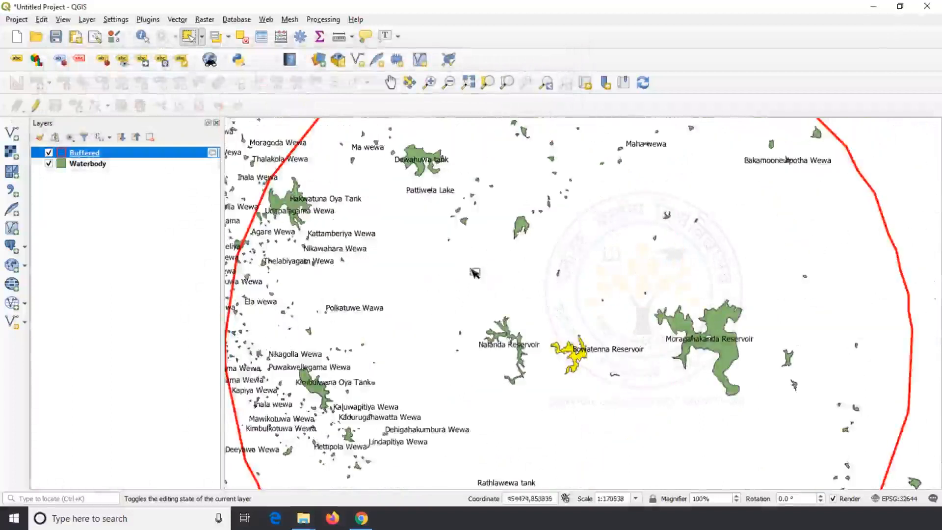
pyautogui.scroll(-1, 509, 276)
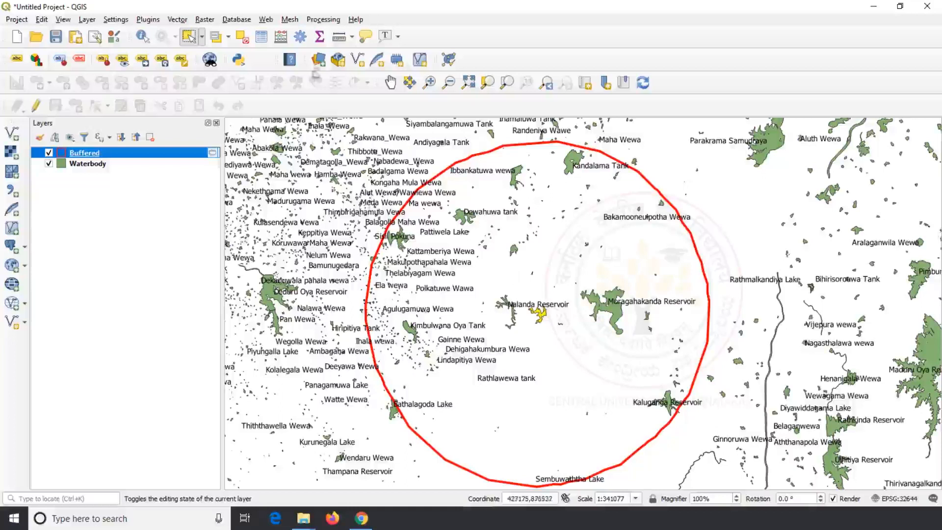
# Start the Extract by location vector selection tool and set Waterbody as the layer to extract features from
pyautogui.click(323, 19)
pyautogui.click(324, 31)
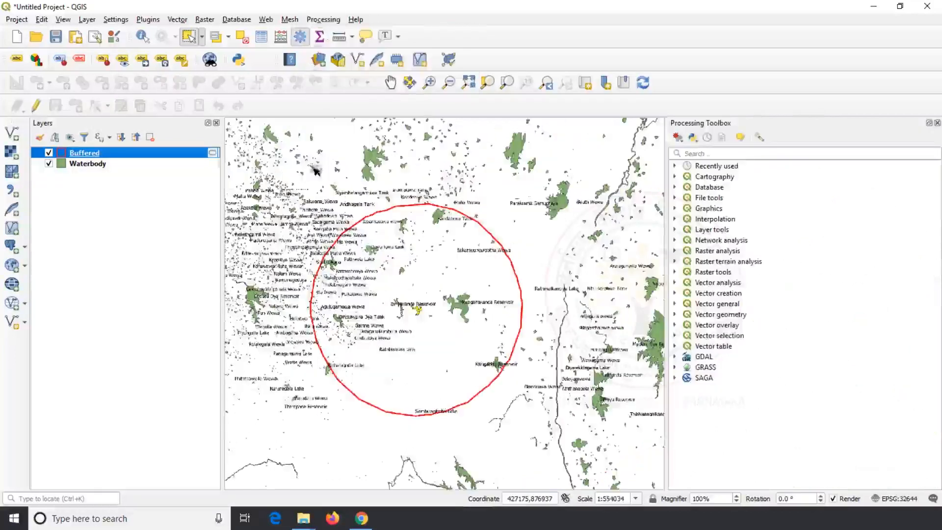
pyautogui.click(675, 335)
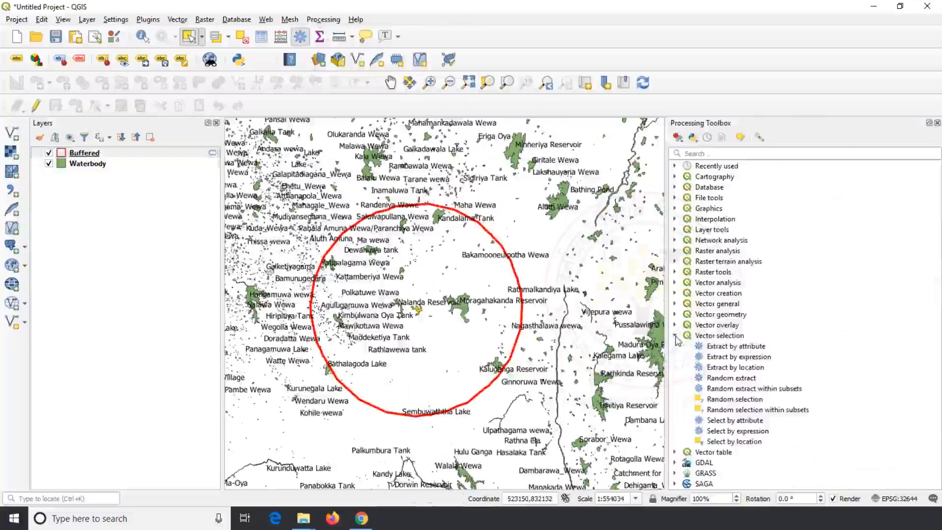
pyautogui.doubleClick(736, 368)
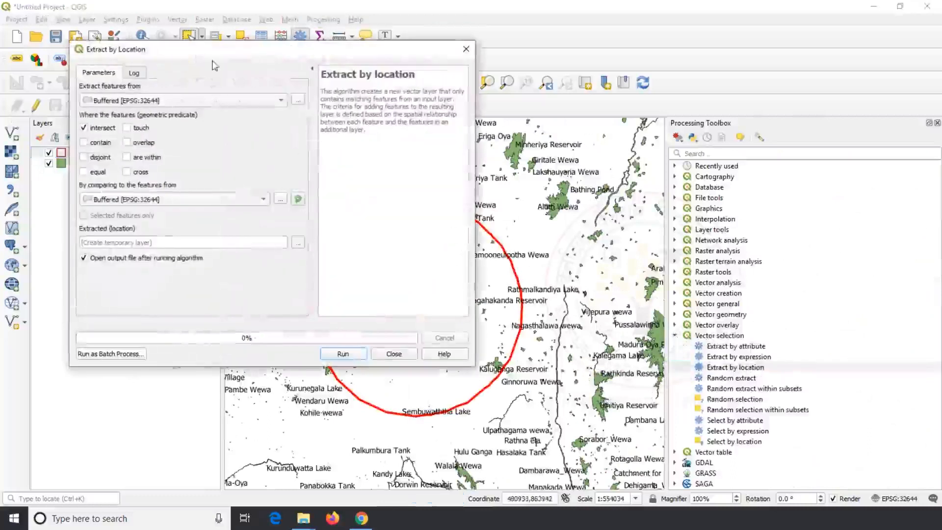
pyautogui.moveTo(215, 56); pyautogui.dragTo(528, 93)
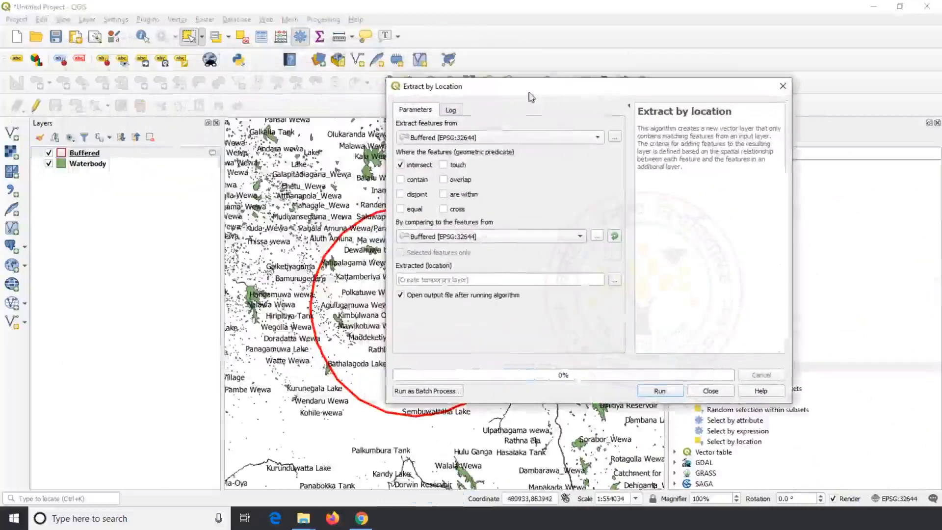
pyautogui.click(515, 141)
pyautogui.click(516, 150)
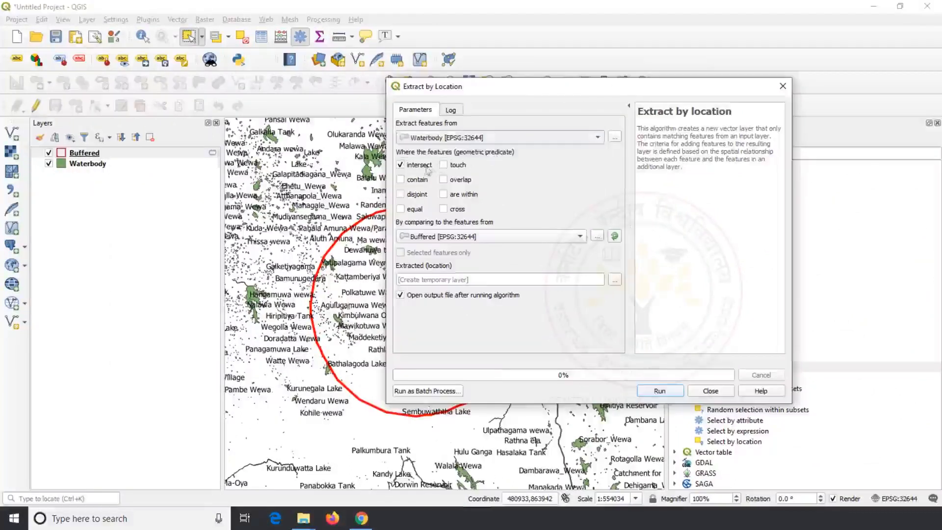
# Extract only features that are within the Buffered layer, output to a temporary layer, and close the tool's dialog
pyautogui.click(443, 194)
pyautogui.click(580, 239)
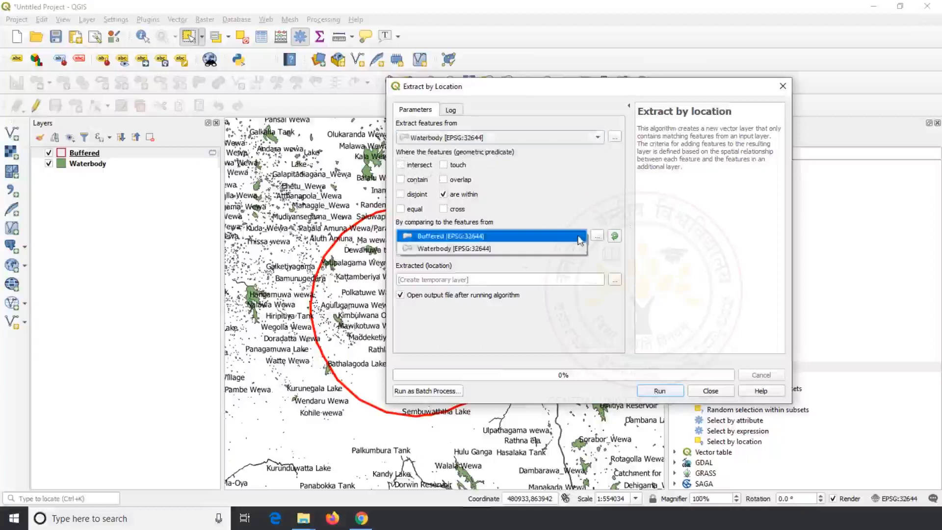
pyautogui.click(548, 237)
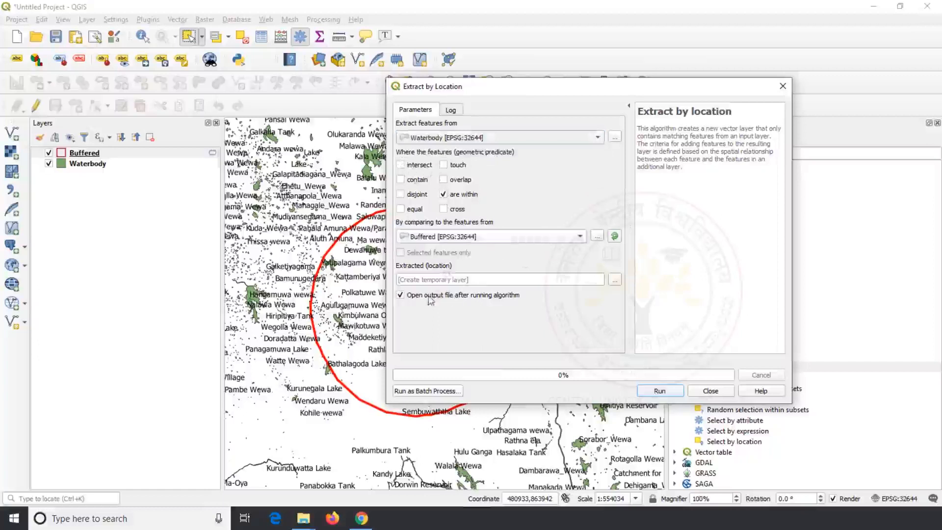
pyautogui.click(657, 391)
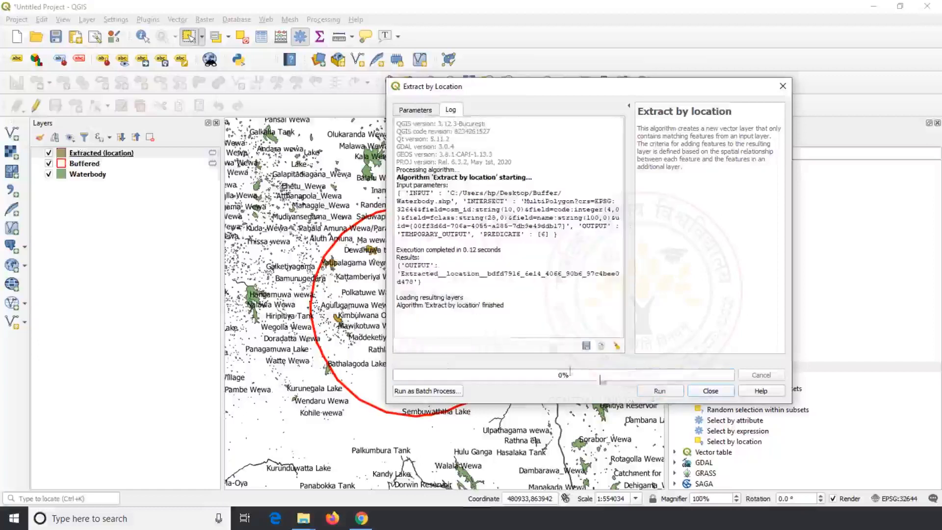
pyautogui.click(711, 391)
# Hide the Buffered and Waterbody layers to show only the extracted water bodies on the map
pyautogui.click(48, 164)
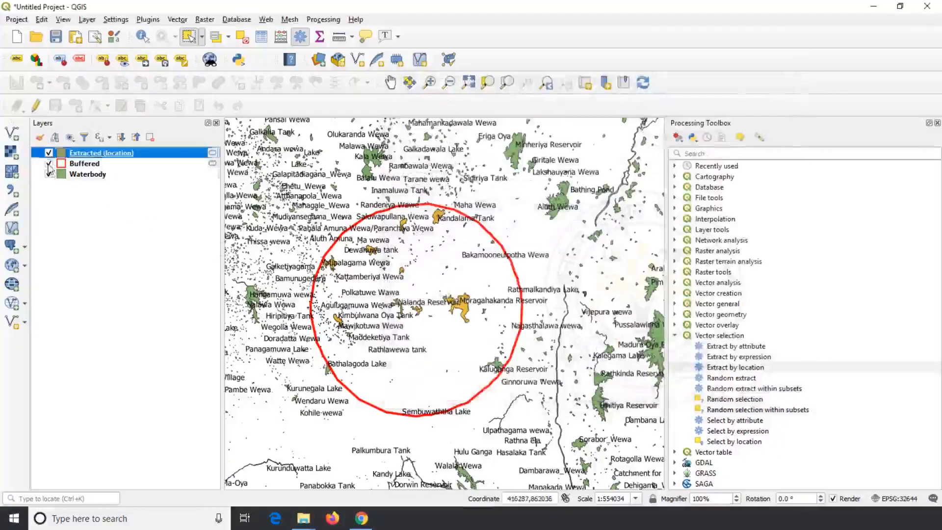
pyautogui.click(49, 174)
pyautogui.scroll(-1, 461, 269)
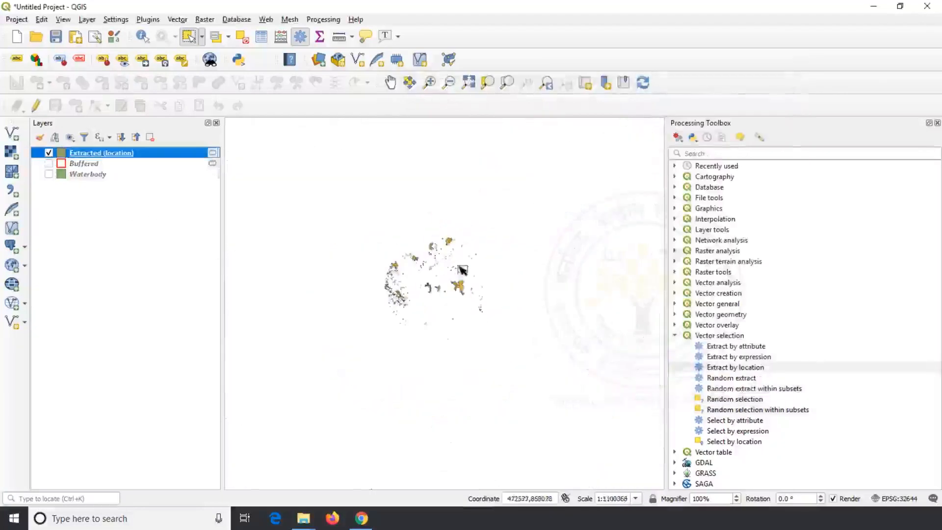
pyautogui.scroll(1, 444, 273)
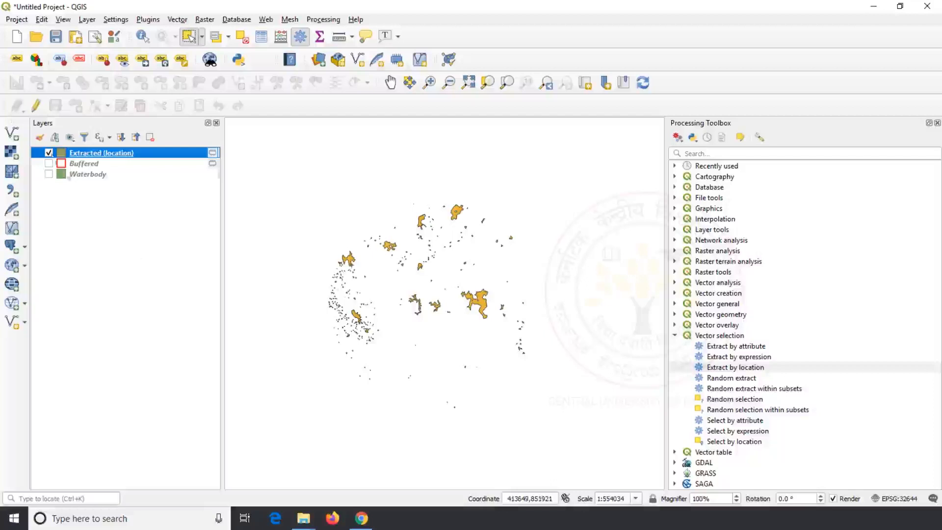
# Add all shapefiles in the Downloads folder from gis_osm_buildings_a_free_1.shp through gis_osm_waterways_free_1.shp as vector layers
pyautogui.click(12, 134)
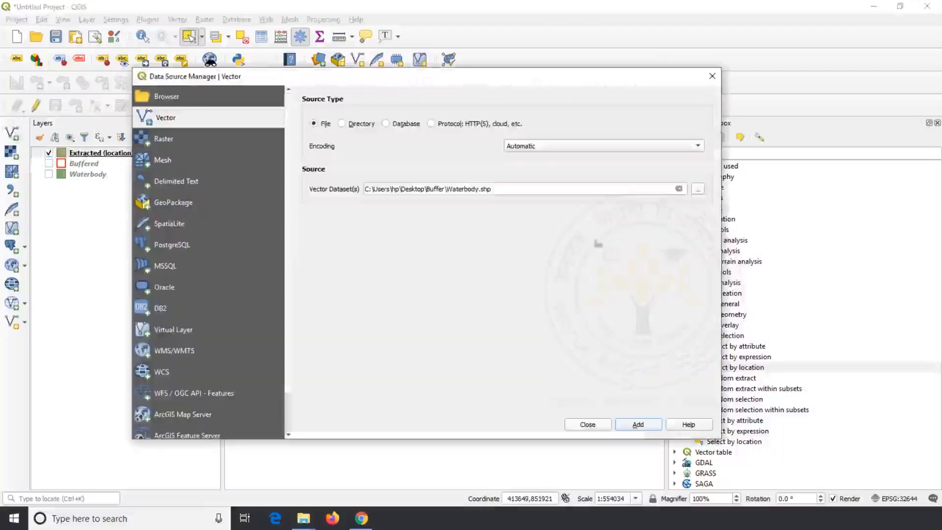
pyautogui.click(698, 189)
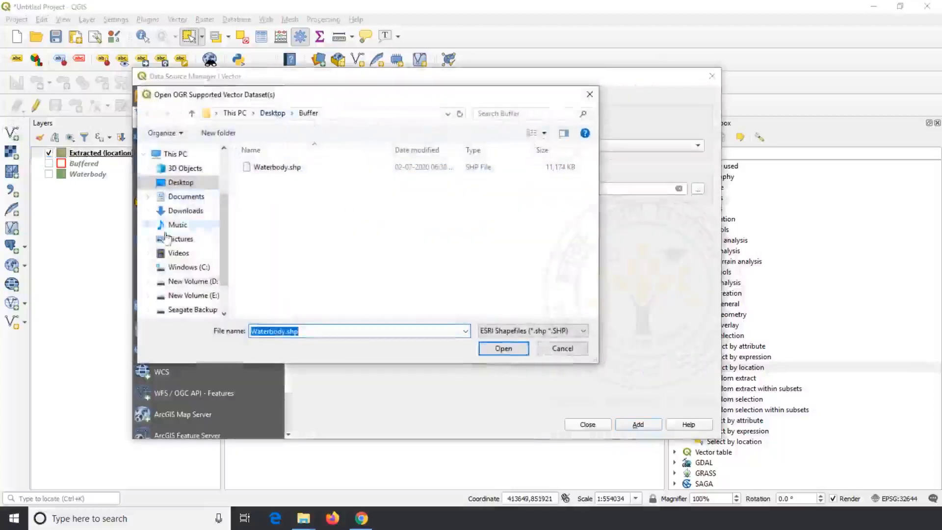
pyautogui.click(186, 210)
pyautogui.scroll(-3, 342, 254)
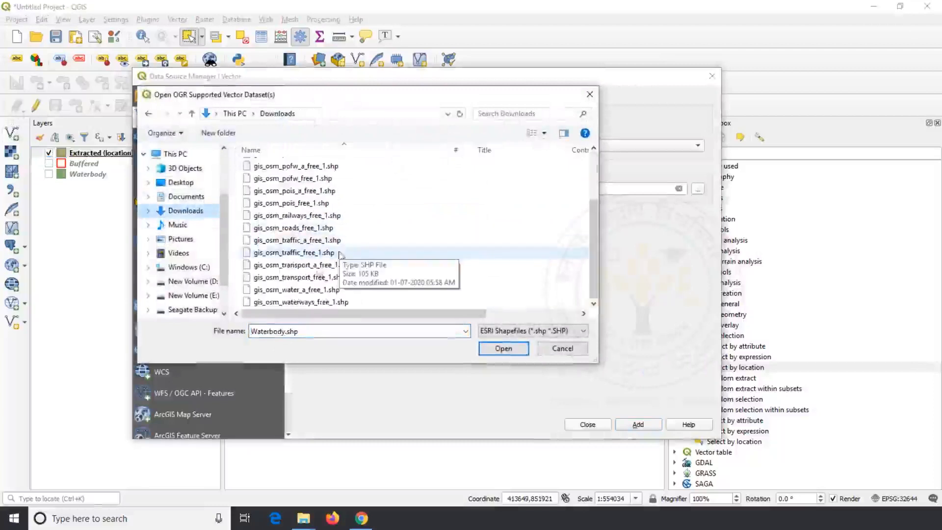
pyautogui.scroll(2, 311, 275)
pyautogui.click(304, 169)
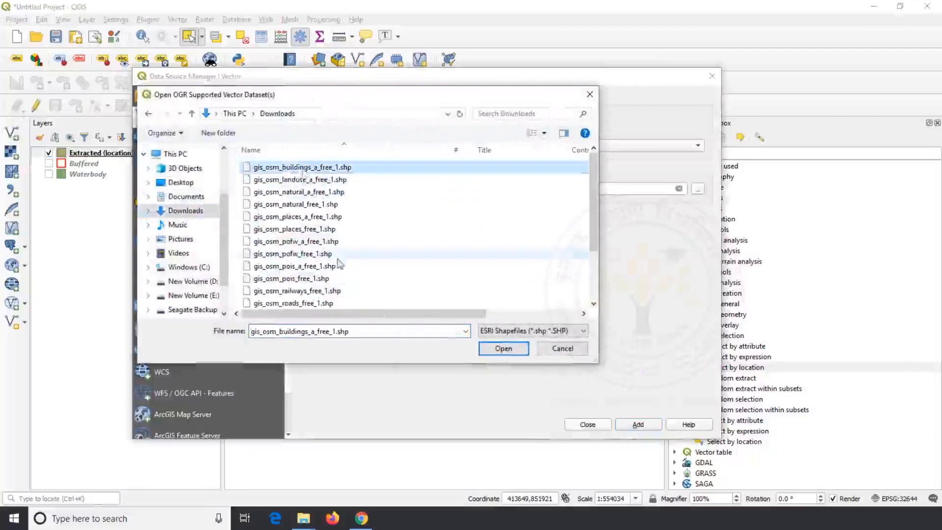
pyautogui.scroll(-3, 310, 236)
pyautogui.keyDown('shift'); pyautogui.click(321, 302); pyautogui.keyUp('shift')
pyautogui.click(483, 351)
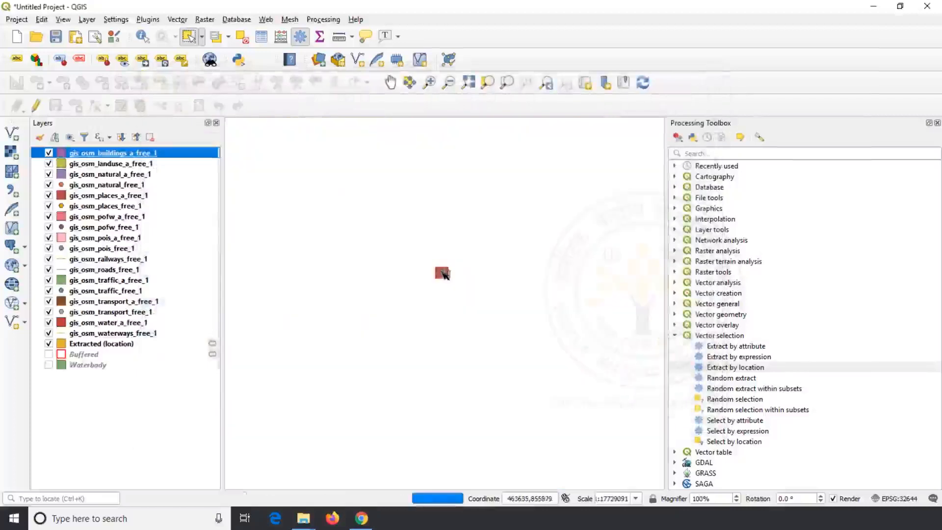
# Hide the OSM layers from gis_osm_buildings_a_free_1 through gis_osm_pois_a_free_1 on the map
pyautogui.scroll(2, 442, 273)
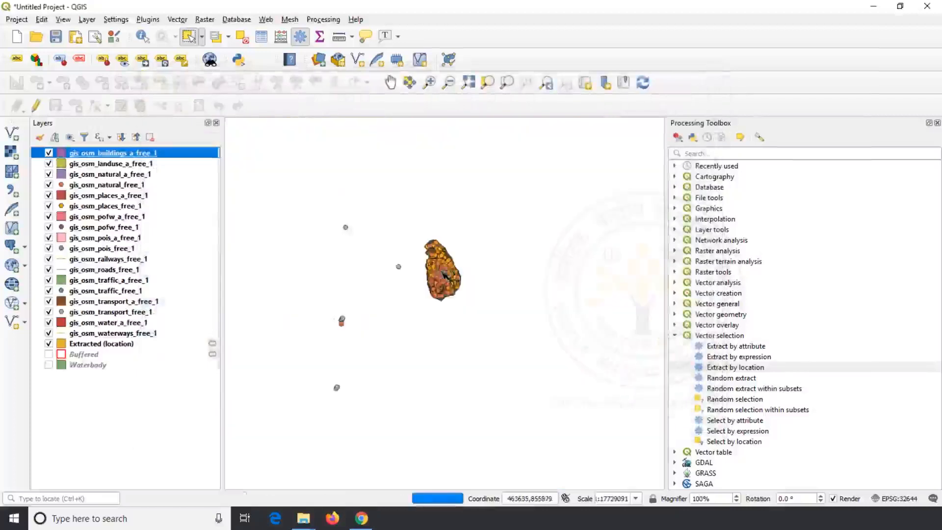
pyautogui.click(48, 153)
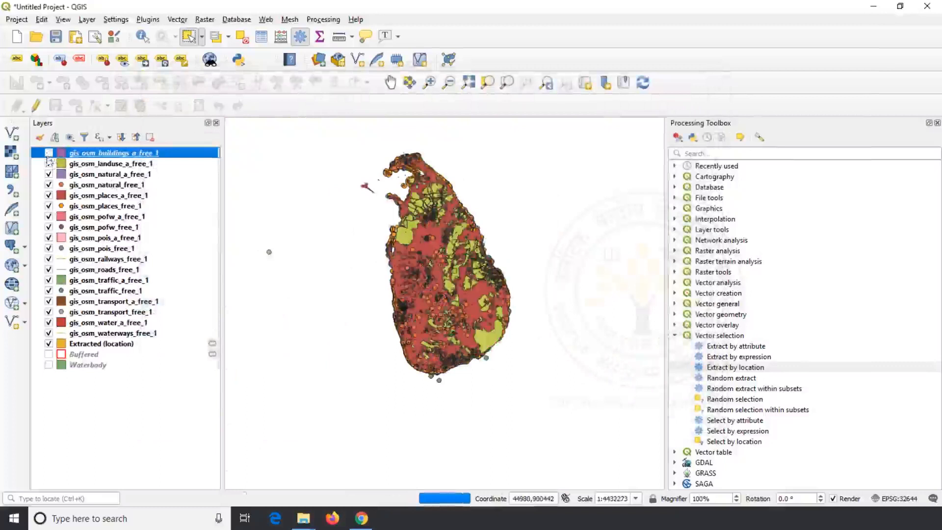
pyautogui.click(49, 163)
pyautogui.click(48, 175)
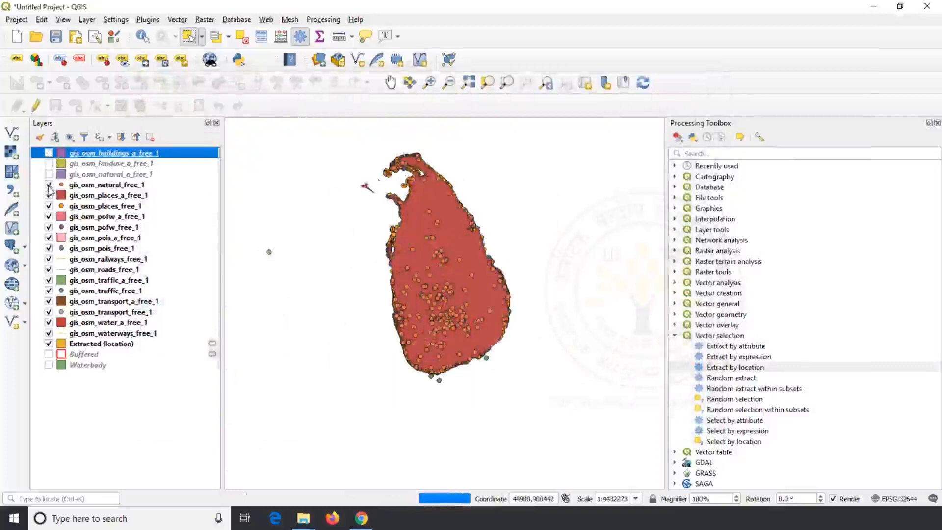
pyautogui.click(49, 184)
pyautogui.click(49, 195)
pyautogui.click(49, 205)
pyautogui.click(48, 216)
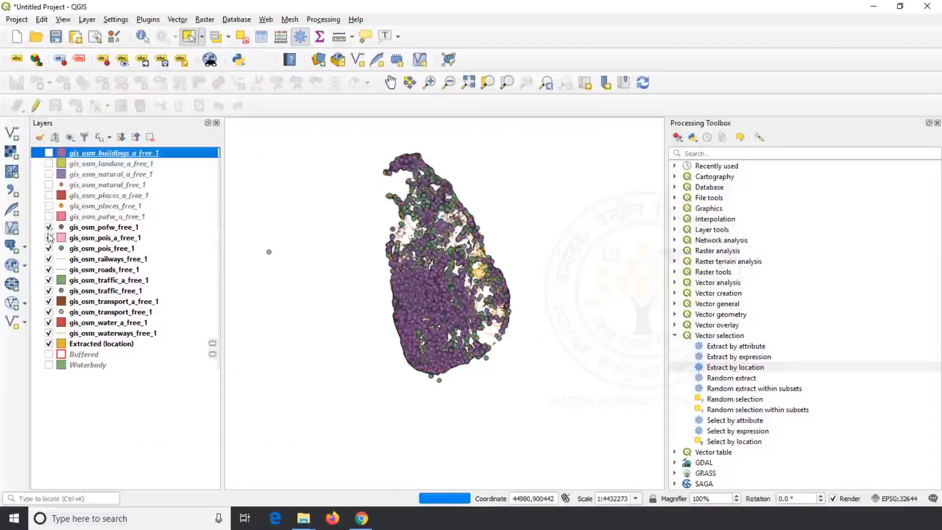
pyautogui.click(50, 237)
pyautogui.click(48, 227)
pyautogui.click(48, 238)
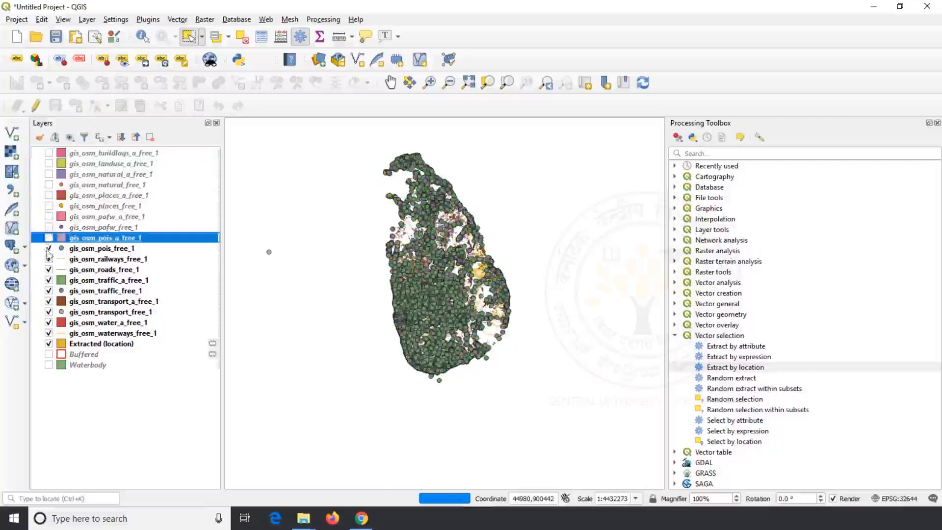
# Hide the remaining OSM layers from gis_osm_pois_free_1 through gis_osm_waterways_free_1, and the Extracted (location) layer
pyautogui.click(48, 248)
pyautogui.click(49, 259)
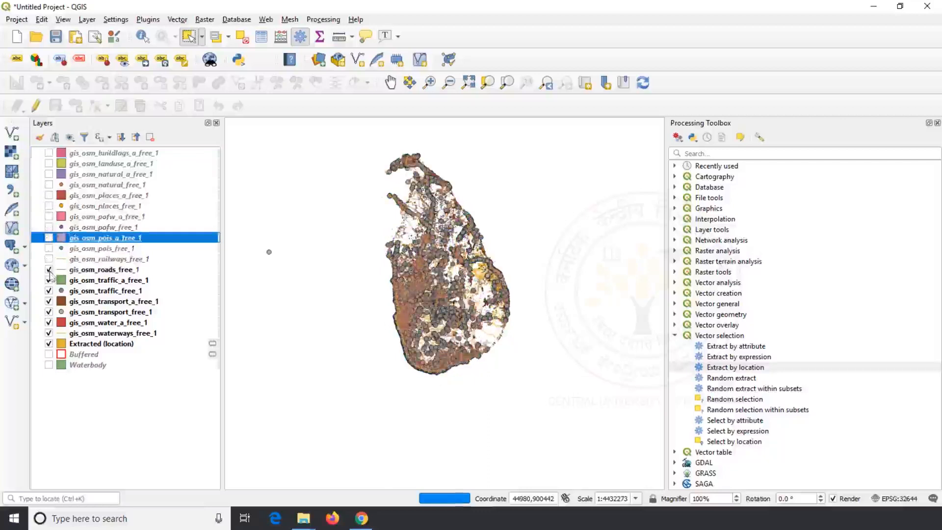
pyautogui.click(49, 269)
pyautogui.click(48, 280)
pyautogui.click(49, 290)
pyautogui.click(48, 302)
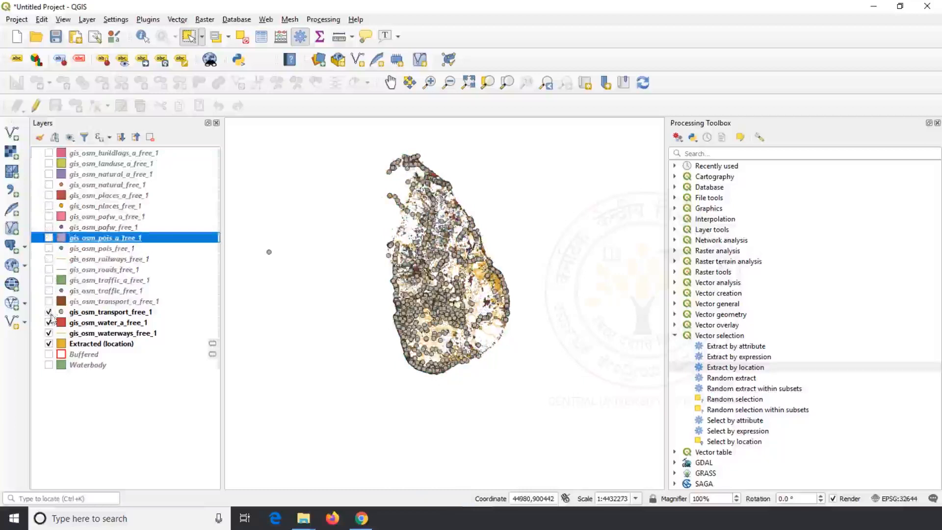
pyautogui.click(49, 312)
pyautogui.click(49, 322)
pyautogui.click(49, 332)
pyautogui.click(49, 344)
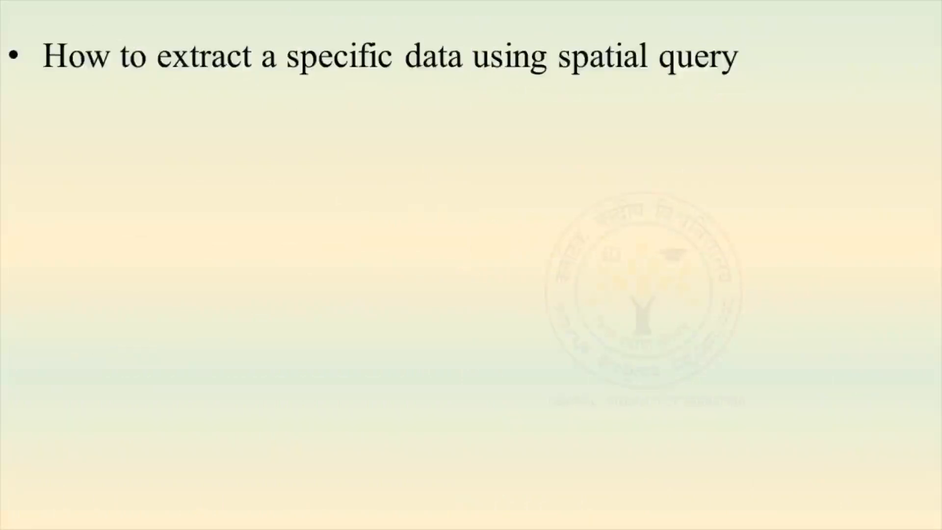
pyautogui.press('Right')
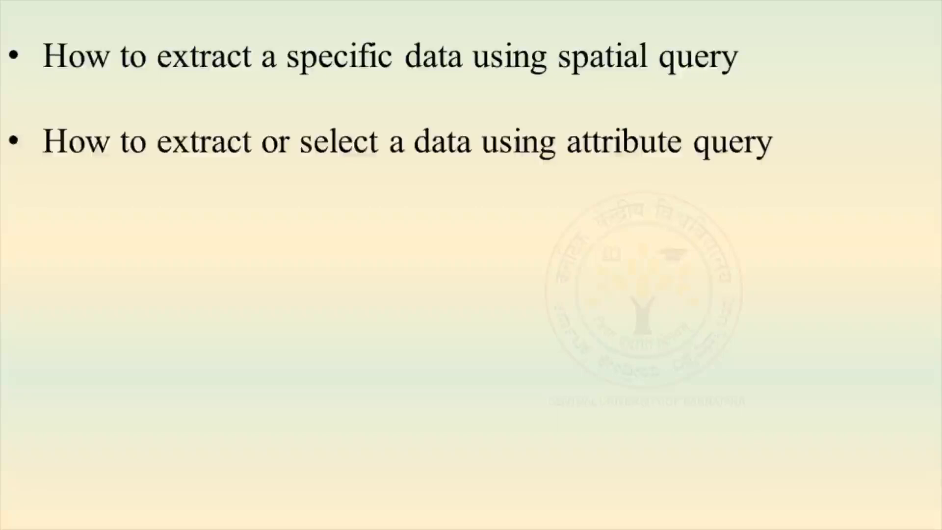
pyautogui.press('Right')
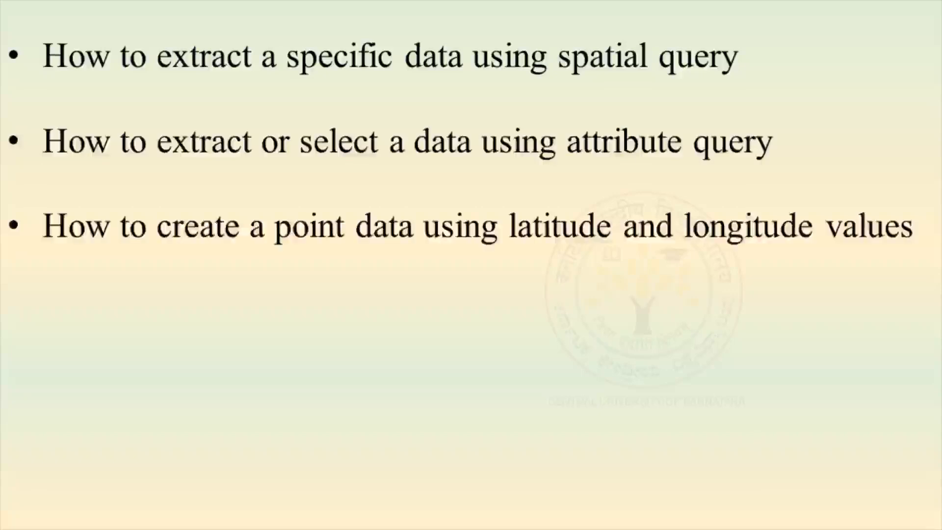